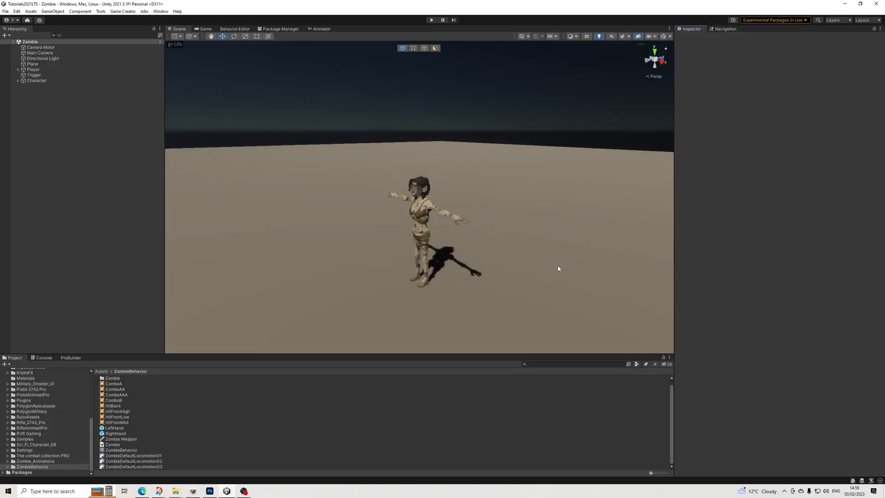
Create a new Game Creator Melee Clip in the ZombieBehavior folder and name it Bite-NPC.
{"action": "right_click", "coordinate": [126, 421]}
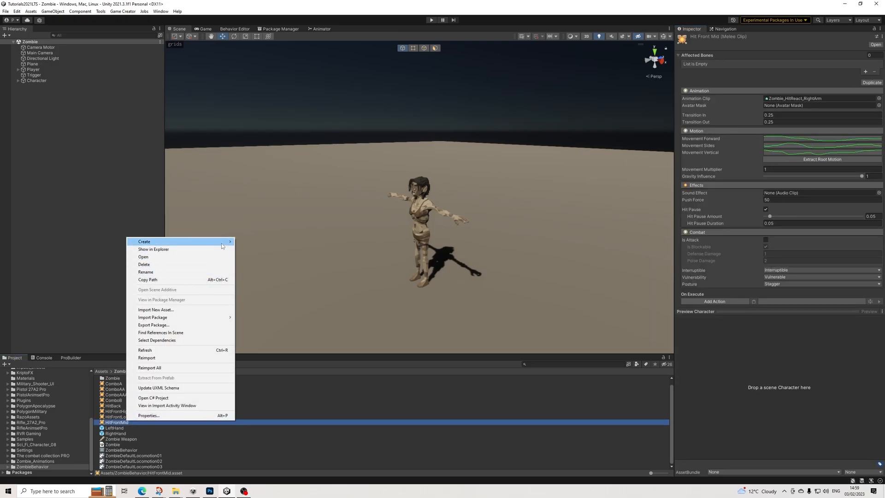
{"action": "mouse_move", "coordinate": [230, 242]}
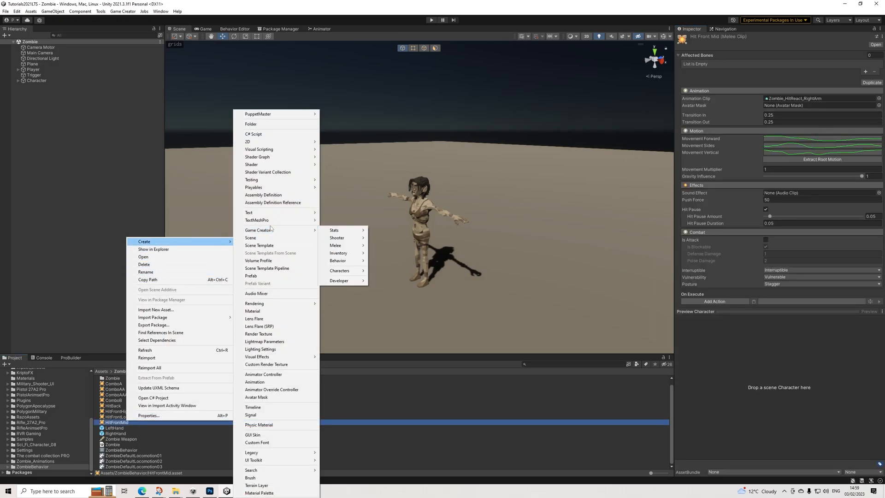
{"action": "mouse_move", "coordinate": [268, 230]}
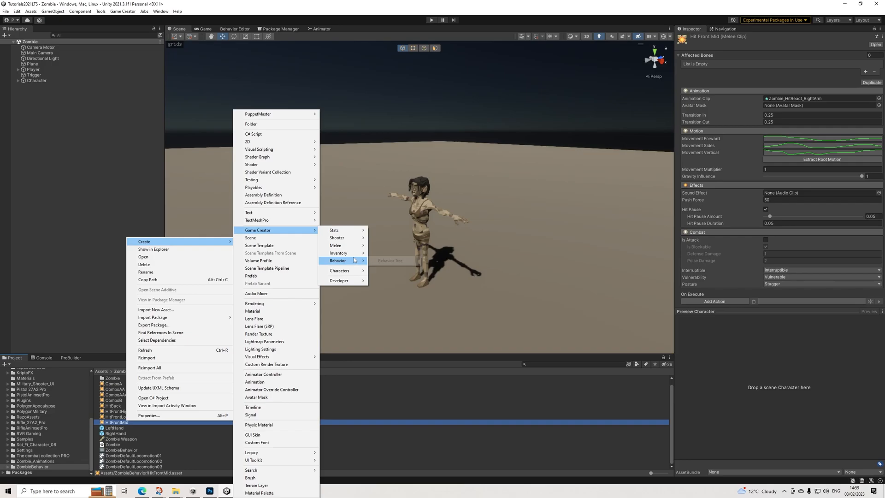
{"action": "mouse_move", "coordinate": [353, 246]}
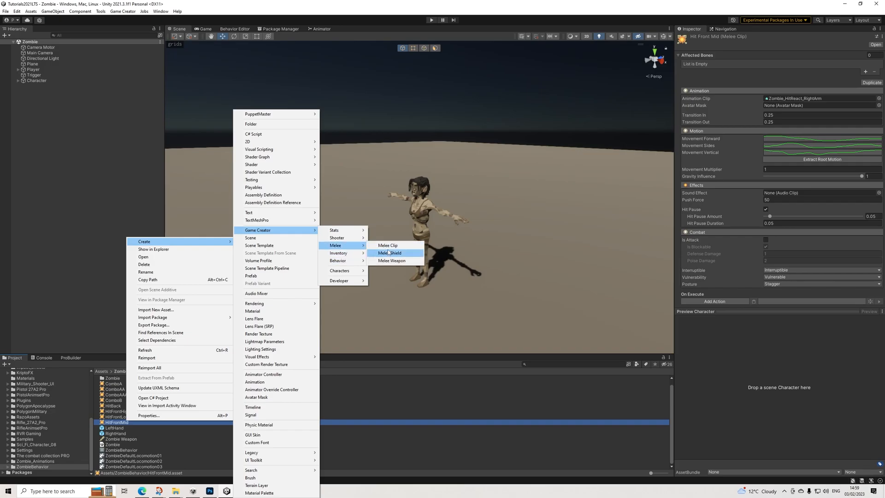
{"action": "left_click", "coordinate": [391, 247]}
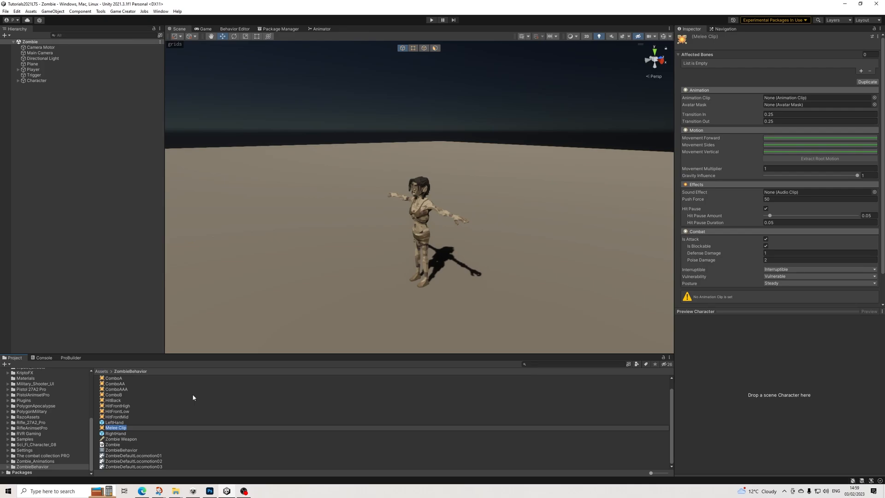
{"action": "type", "text": "Bite-NPC"}
{"action": "key", "text": "Return"}
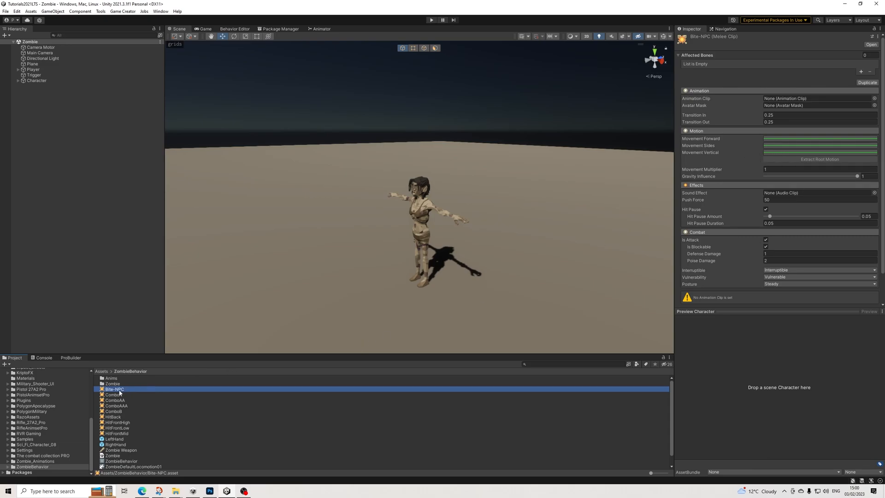
Duplicate the Bite-NPC melee clip and rename the copy Bite-Player.
{"action": "left_click", "coordinate": [866, 83]}
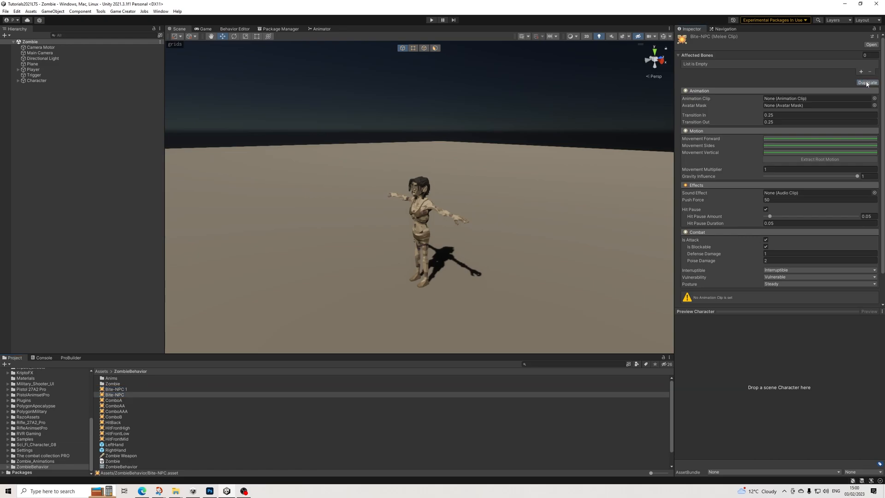
{"action": "left_click", "coordinate": [127, 390]}
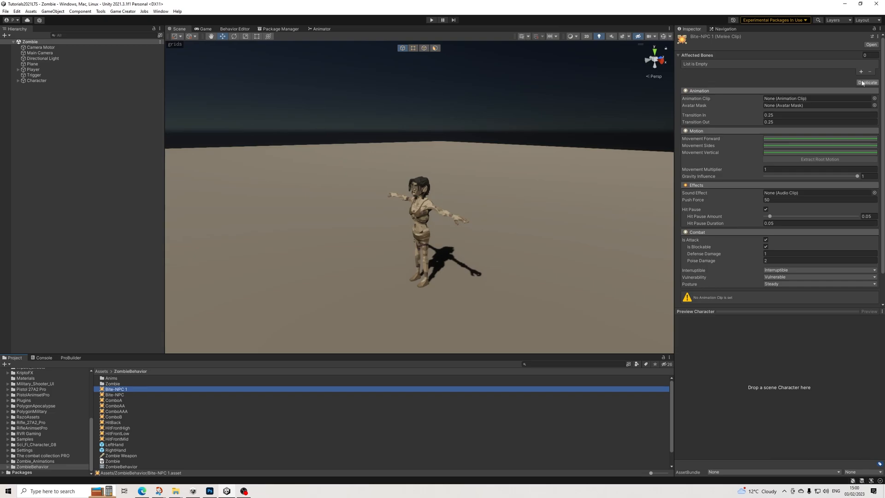
{"action": "right_click", "coordinate": [129, 389]}
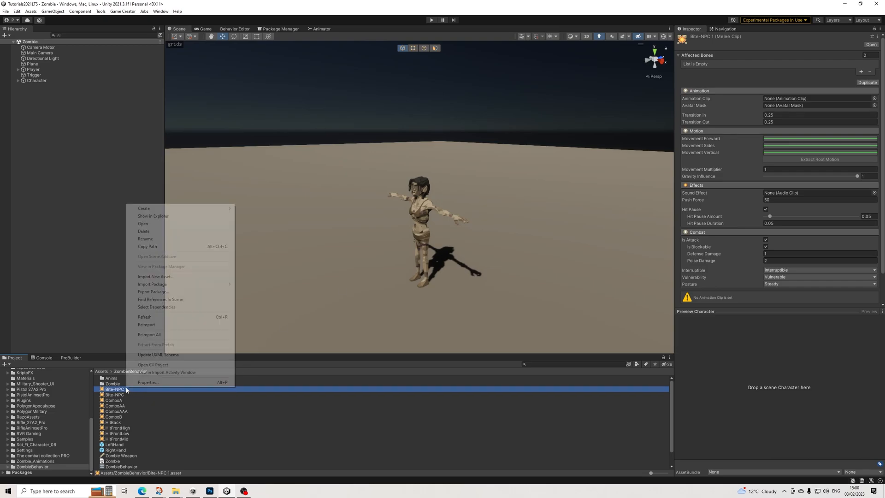
{"action": "left_click", "coordinate": [143, 238]}
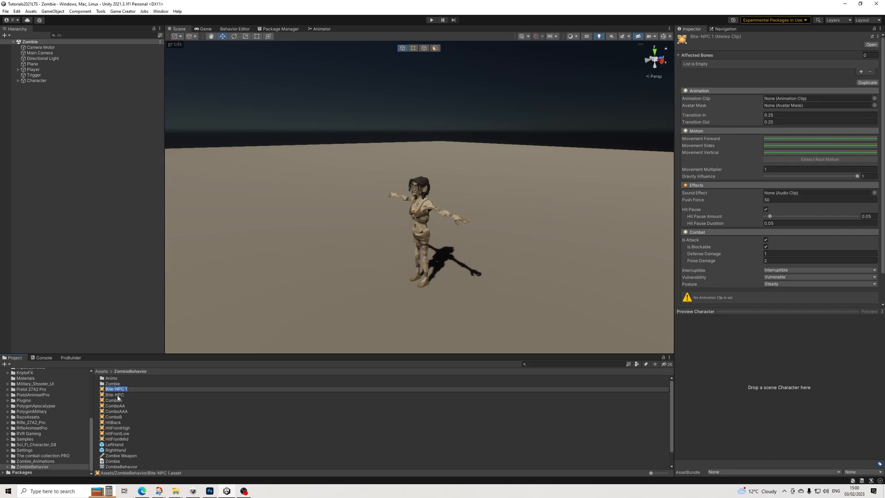
{"action": "left_click_drag", "start_coordinate": [116, 389], "coordinate": [174, 390]}
{"action": "type", "text": "Player"}
{"action": "key", "text": "Return"}
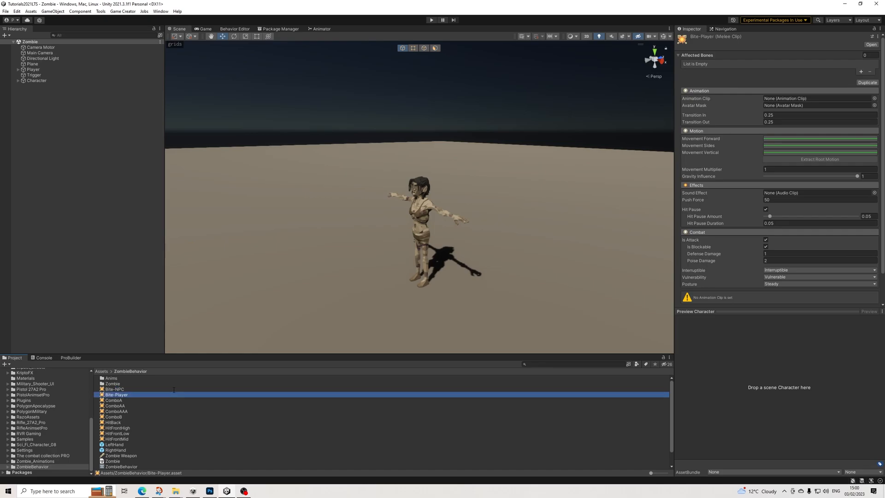
Open the Animations folder of Zombie_Animations and look through the paired zombie bite animations.
{"action": "left_click", "coordinate": [36, 461]}
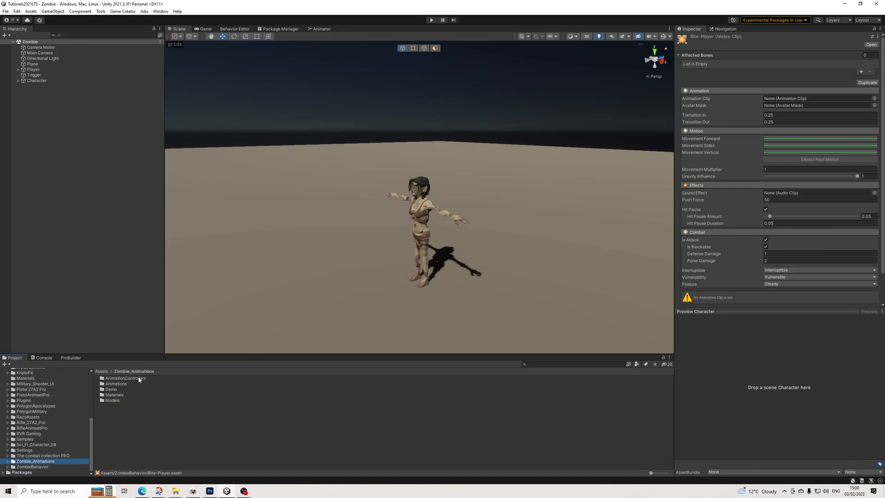
{"action": "left_click", "coordinate": [9, 462]}
{"action": "left_click", "coordinate": [32, 445]}
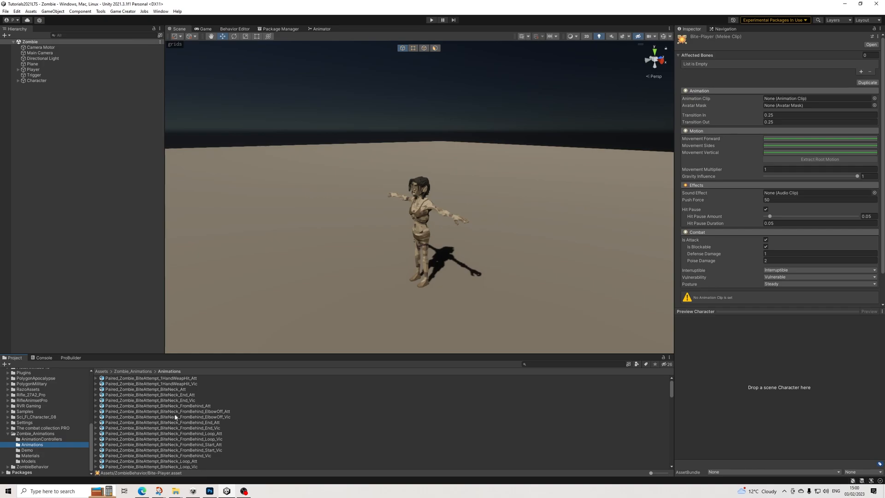
{"action": "scroll", "coordinate": [173, 415], "scroll_direction": "down", "scroll_amount": 4}
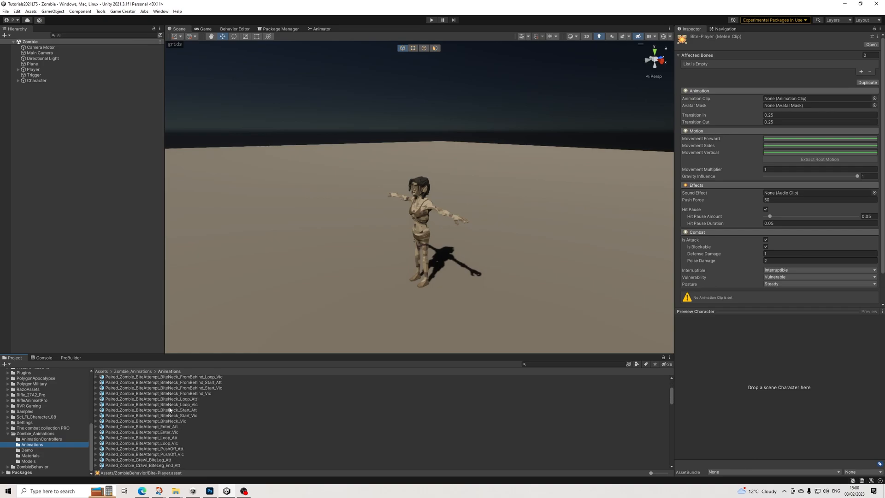
{"action": "scroll", "coordinate": [170, 410], "scroll_direction": "down", "scroll_amount": 4}
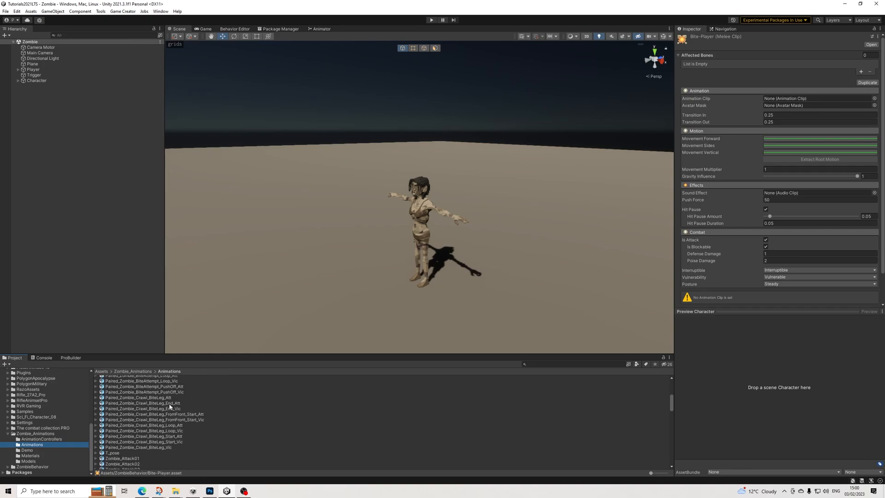
{"action": "scroll", "coordinate": [168, 406], "scroll_direction": "up", "scroll_amount": 8}
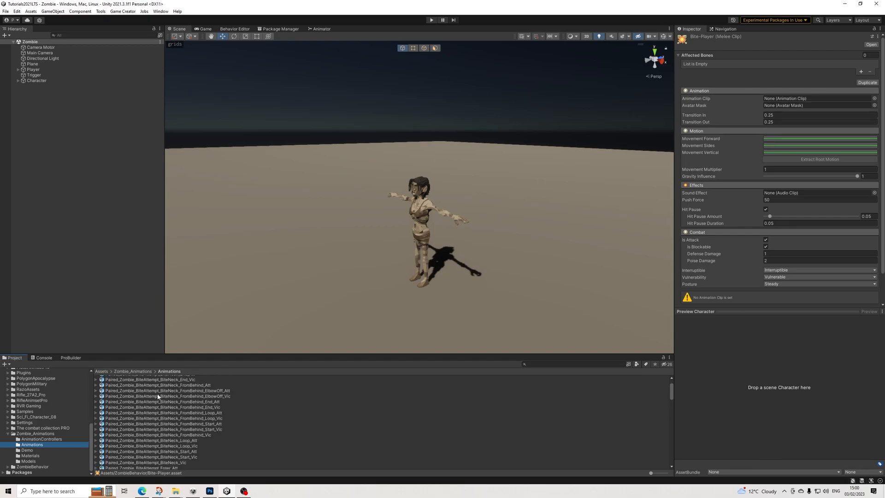
{"action": "scroll", "coordinate": [159, 396], "scroll_direction": "up", "scroll_amount": 1}
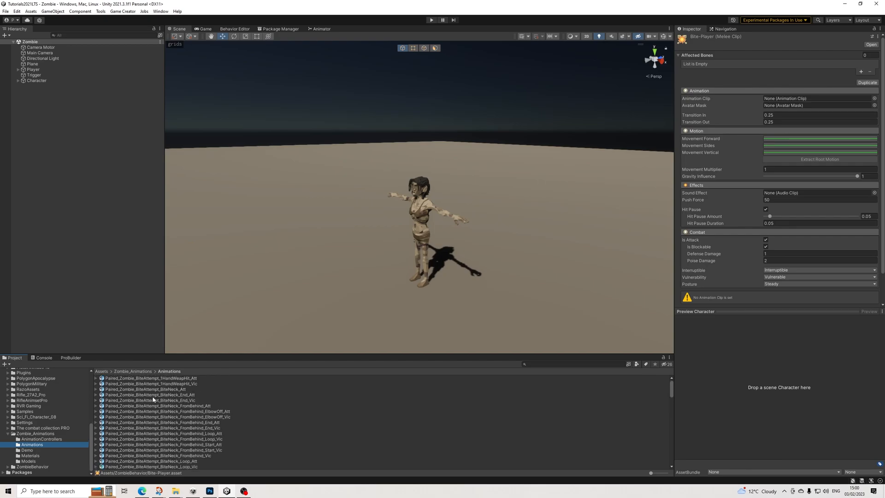
{"action": "scroll", "coordinate": [153, 399], "scroll_direction": "down", "scroll_amount": 4}
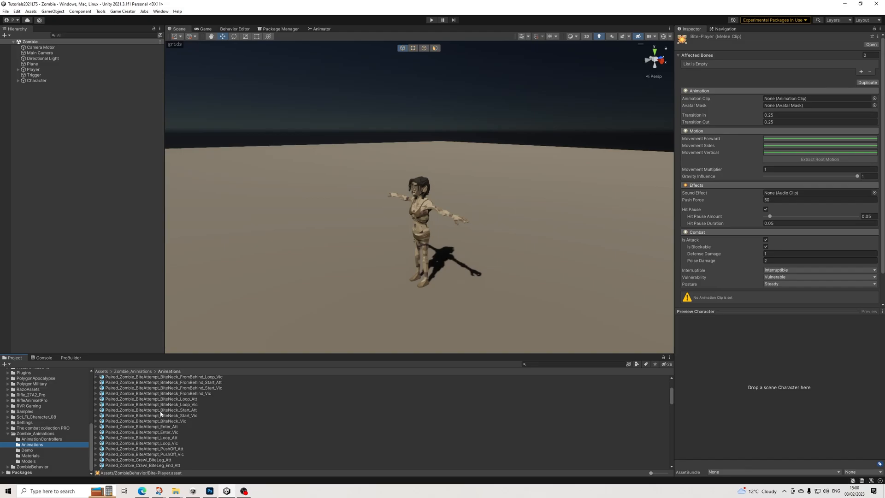
{"action": "scroll", "coordinate": [162, 413], "scroll_direction": "up", "scroll_amount": 3}
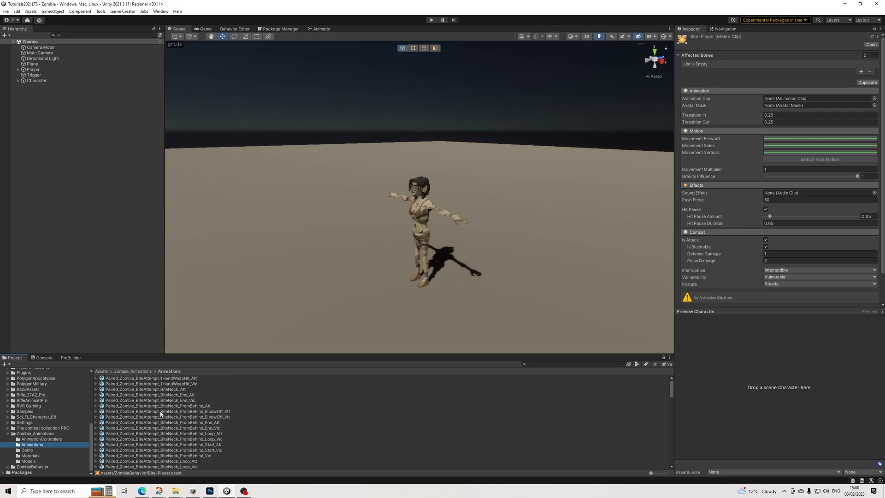
For Paired_Zombie_BiteAttempt_BiteNeck_Att, preview the animation, disable Loop Time and XZ Bake Into Pose, base XZ position on Original, and apply.
{"action": "left_click", "coordinate": [171, 390]}
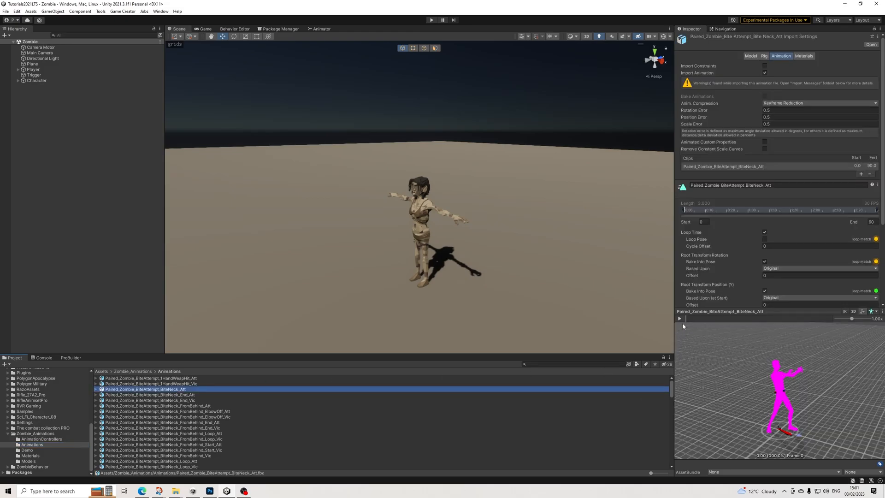
{"action": "left_click", "coordinate": [681, 319]}
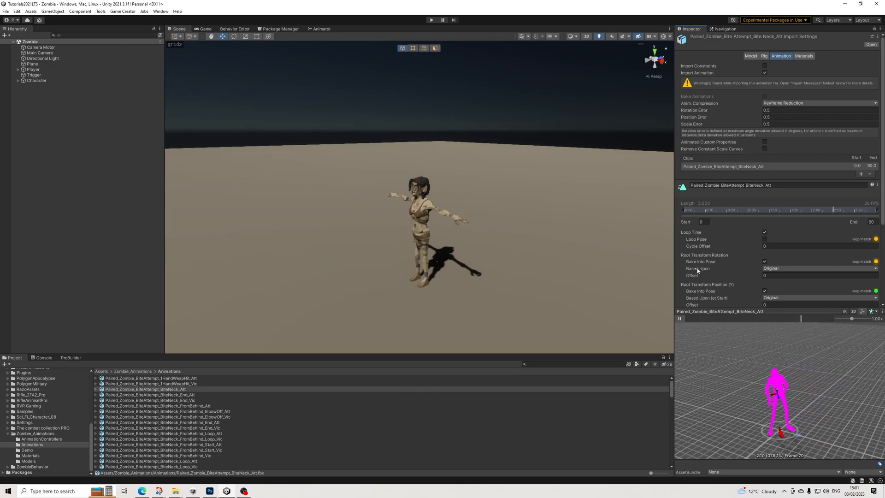
{"action": "scroll", "coordinate": [720, 259], "scroll_direction": "down", "scroll_amount": 2}
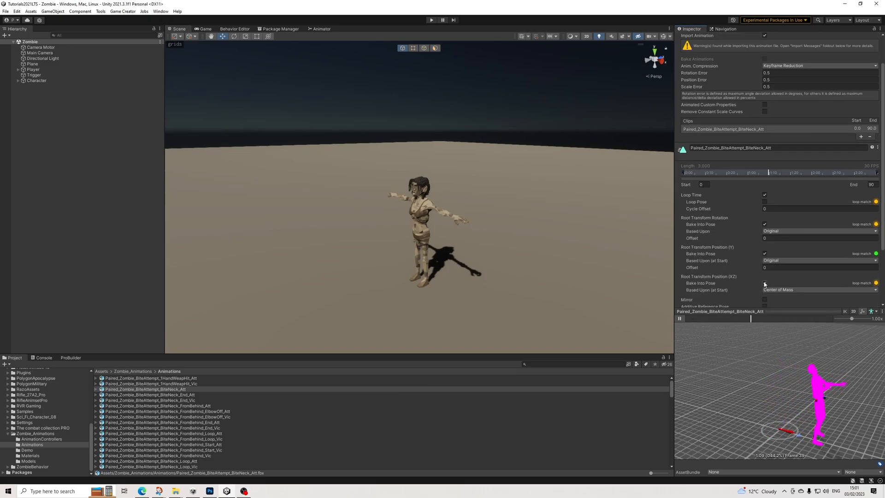
{"action": "left_click", "coordinate": [764, 194]}
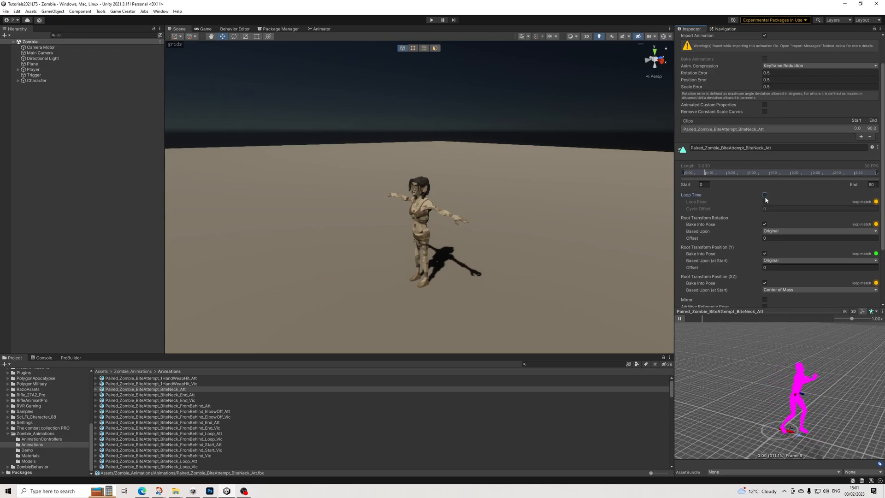
{"action": "left_click", "coordinate": [765, 284]}
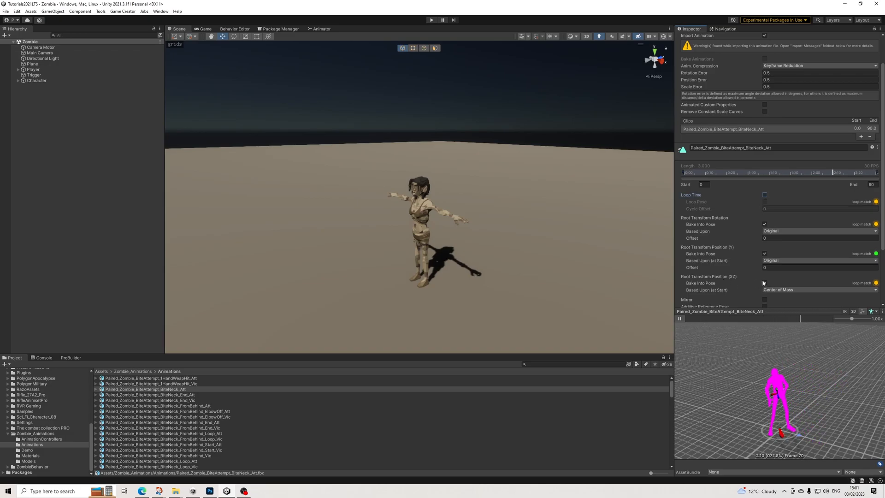
{"action": "scroll", "coordinate": [844, 272], "scroll_direction": "down", "scroll_amount": 2}
{"action": "scroll", "coordinate": [844, 271], "scroll_direction": "down", "scroll_amount": 2}
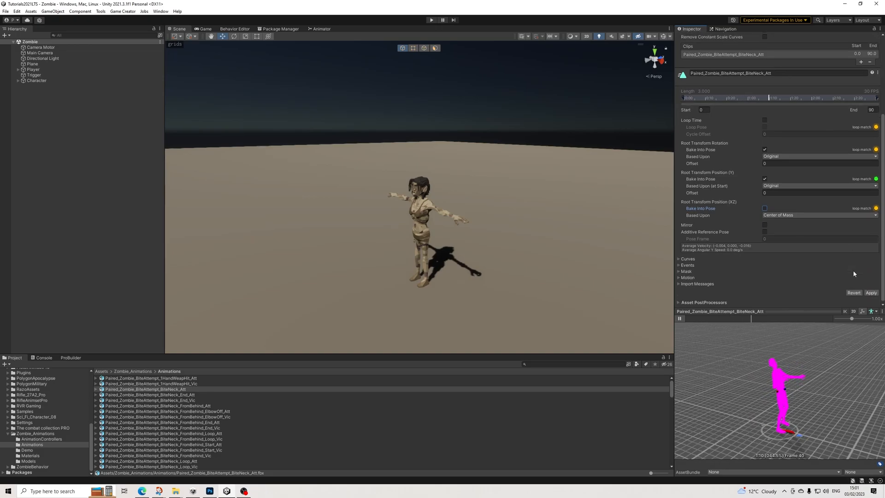
{"action": "left_click", "coordinate": [793, 215]}
{"action": "left_click", "coordinate": [779, 223]}
{"action": "left_click", "coordinate": [868, 293]}
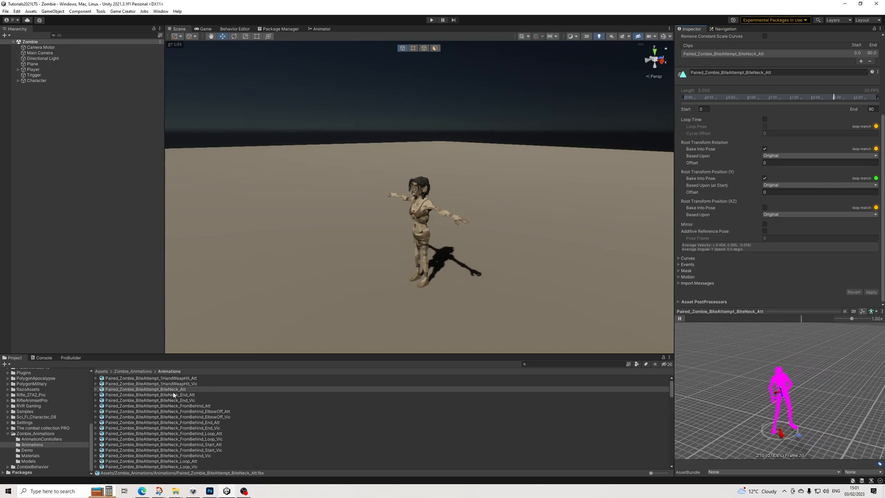
For Paired_Zombie_BiteAttempt_BiteNeck_Vic, preview the animation, base XZ position on Original, disable XZ Bake Into Pose and Loop Time, and apply.
{"action": "scroll", "coordinate": [175, 415], "scroll_direction": "down", "scroll_amount": 2}
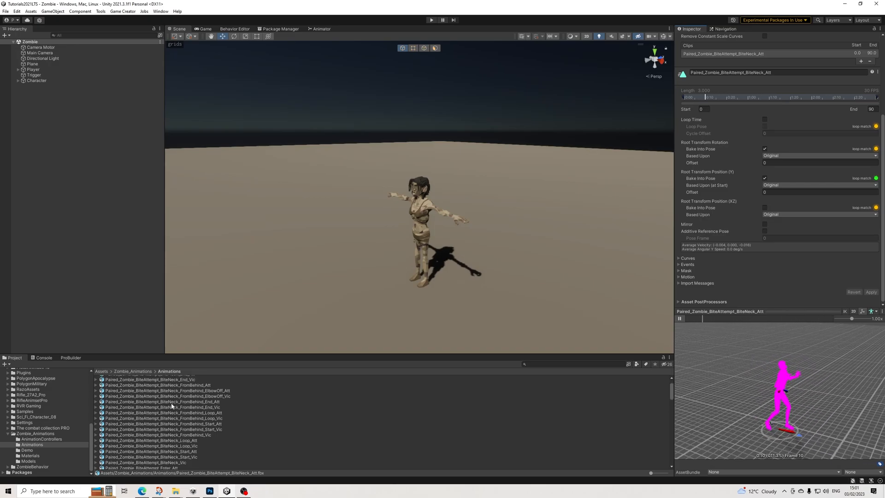
{"action": "left_click", "coordinate": [181, 462]}
{"action": "left_click", "coordinate": [680, 319]}
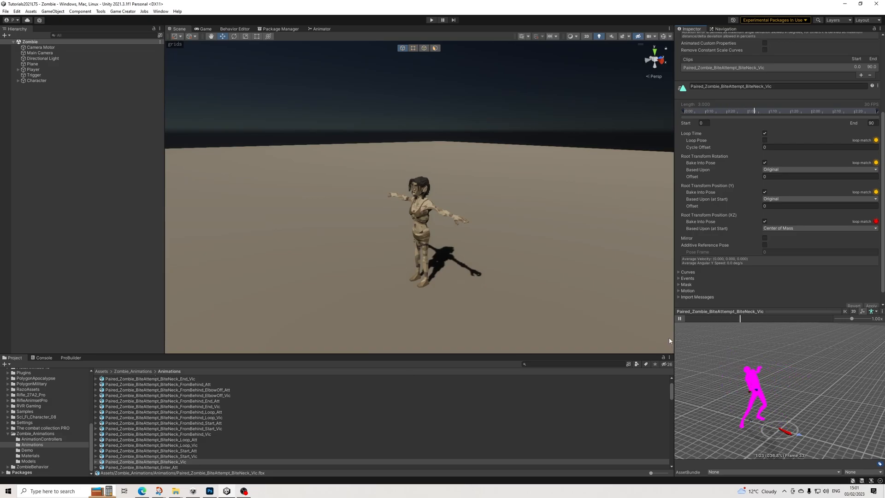
{"action": "left_click", "coordinate": [769, 228]}
{"action": "left_click", "coordinate": [772, 232]}
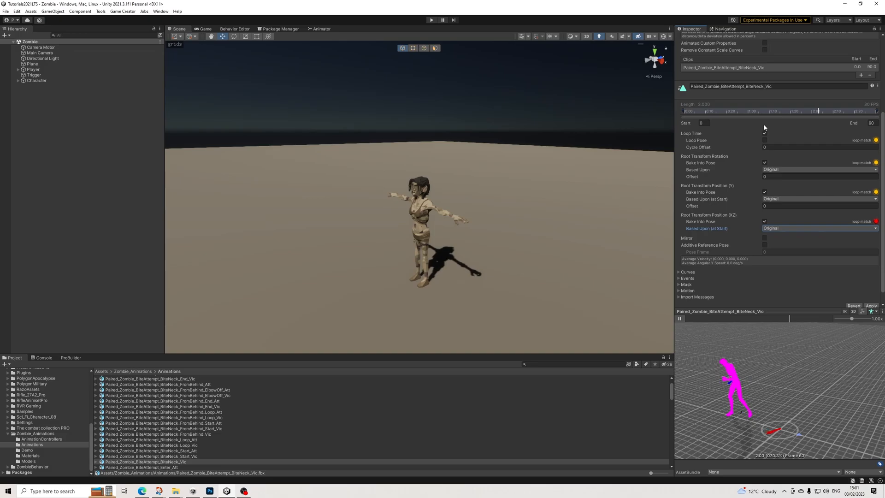
{"action": "left_click", "coordinate": [765, 221]}
{"action": "left_click", "coordinate": [765, 133]}
{"action": "left_click", "coordinate": [870, 306]}
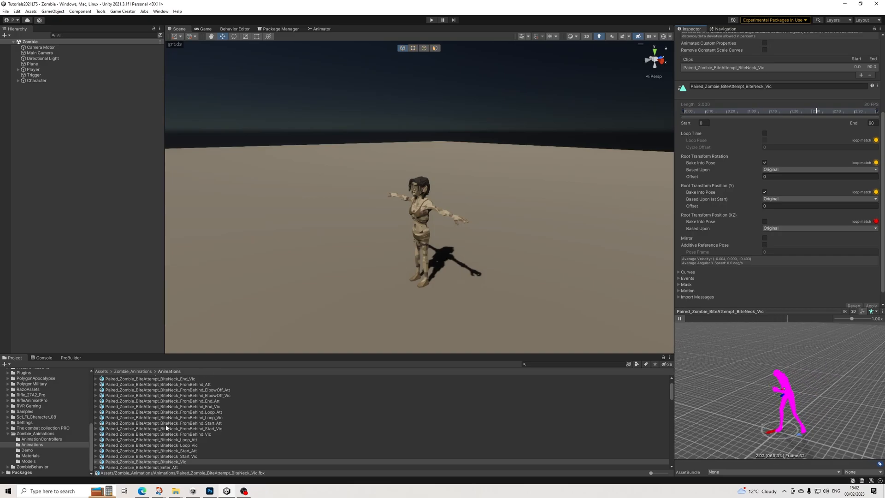
Copy the text Paired_Zombie_BiteAttempt_BiteNeck_ from the victim animation's file name and return to the ZombieBehavior folder.
{"action": "scroll", "coordinate": [133, 443], "scroll_direction": "down", "scroll_amount": 2}
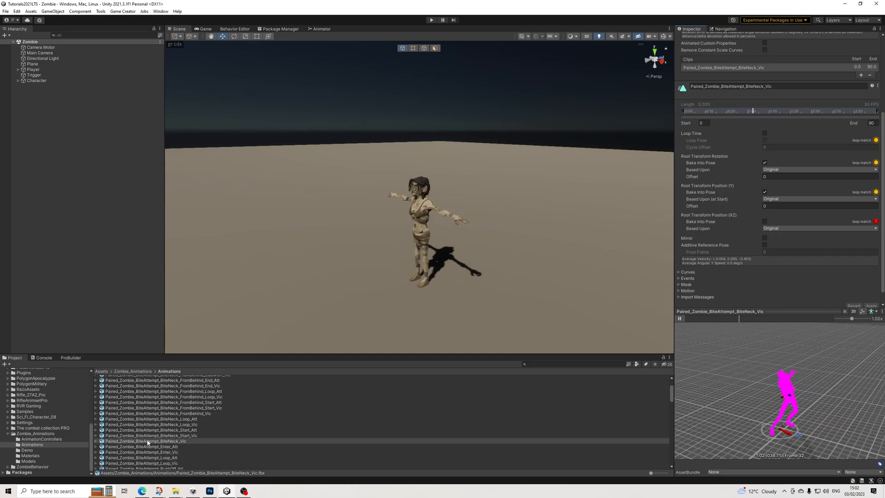
{"action": "left_click", "coordinate": [95, 441]}
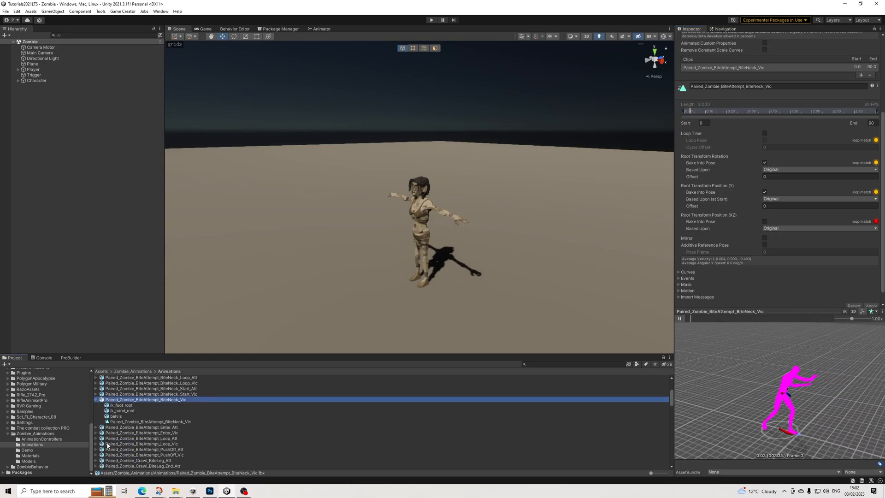
{"action": "scroll", "coordinate": [139, 431], "scroll_direction": "down", "scroll_amount": 2}
{"action": "right_click", "coordinate": [185, 420]}
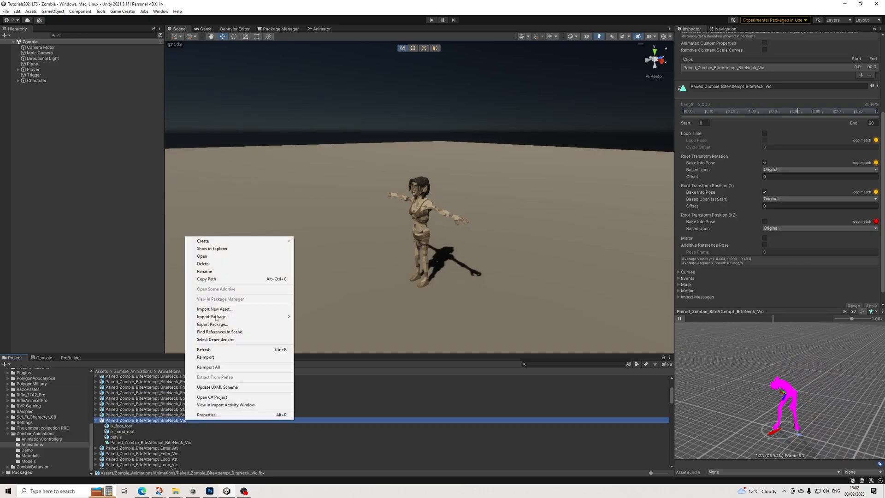
{"action": "left_click", "coordinate": [205, 271]}
{"action": "key", "text": "ctrl+c"}
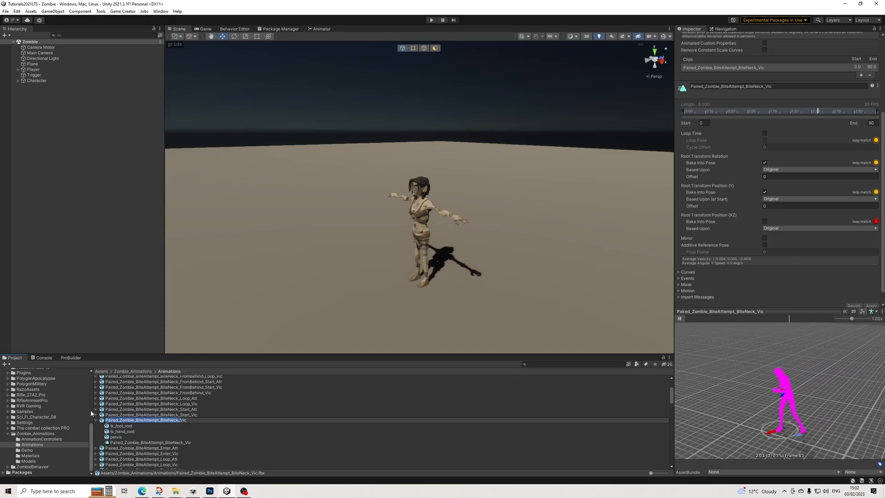
{"action": "key", "text": "Return"}
{"action": "left_click", "coordinate": [32, 467]}
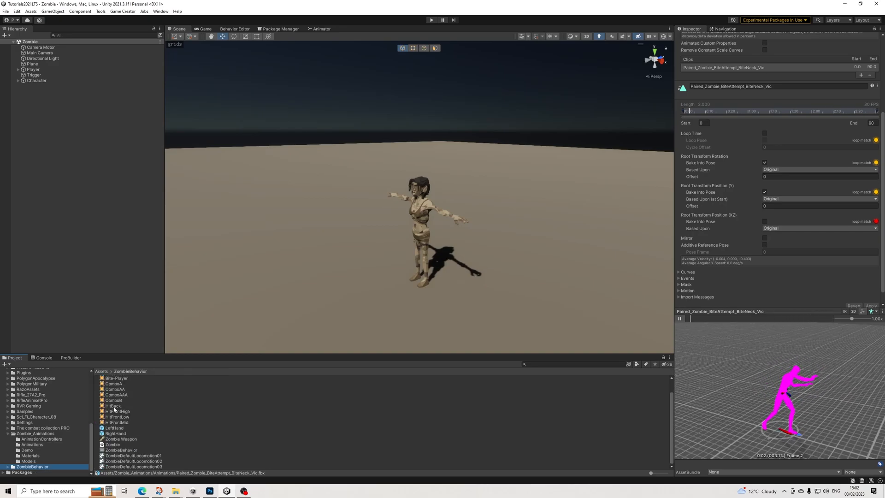
Assign Paired_Zombie_BiteAttempt_BiteNeck_Att as the animation clip of the Bite-NPC melee clip.
{"action": "scroll", "coordinate": [114, 409], "scroll_direction": "up", "scroll_amount": 2}
{"action": "left_click", "coordinate": [118, 390]}
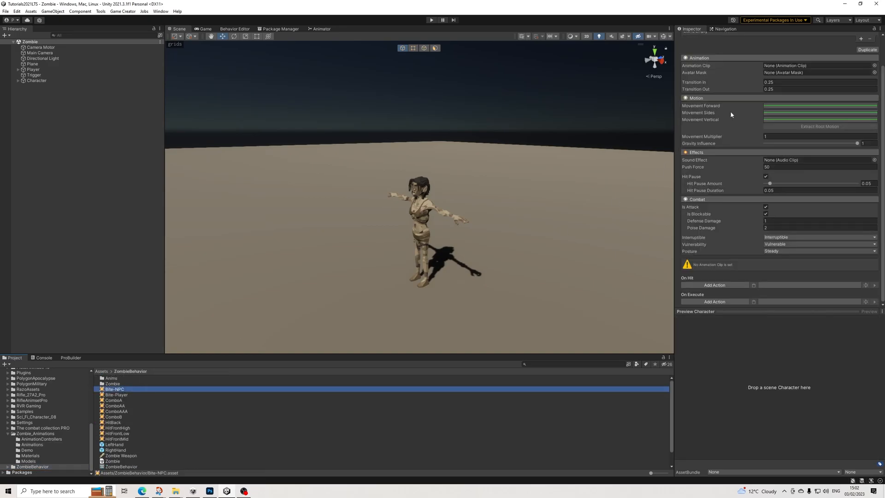
{"action": "left_click", "coordinate": [875, 67]}
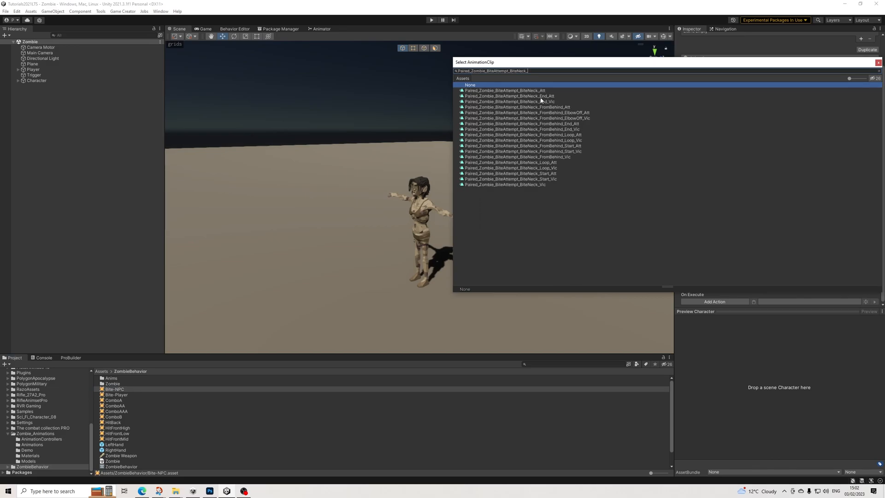
{"action": "left_click", "coordinate": [535, 91]}
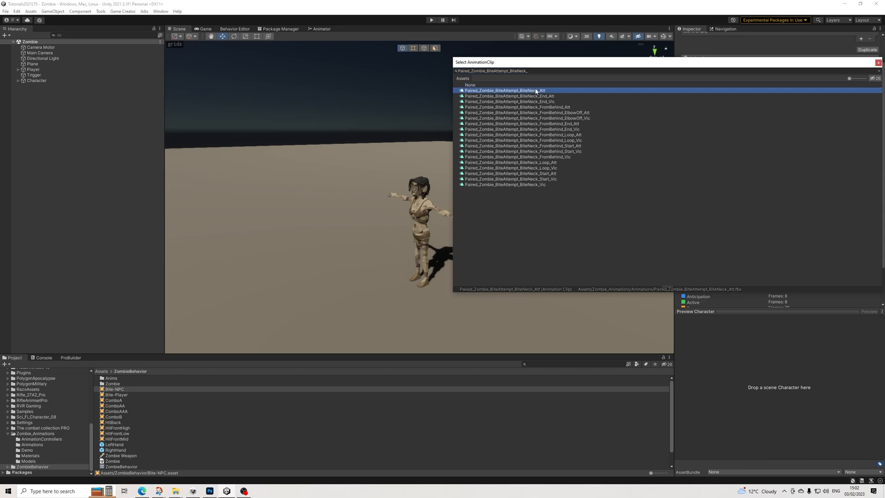
{"action": "double_click", "coordinate": [537, 91]}
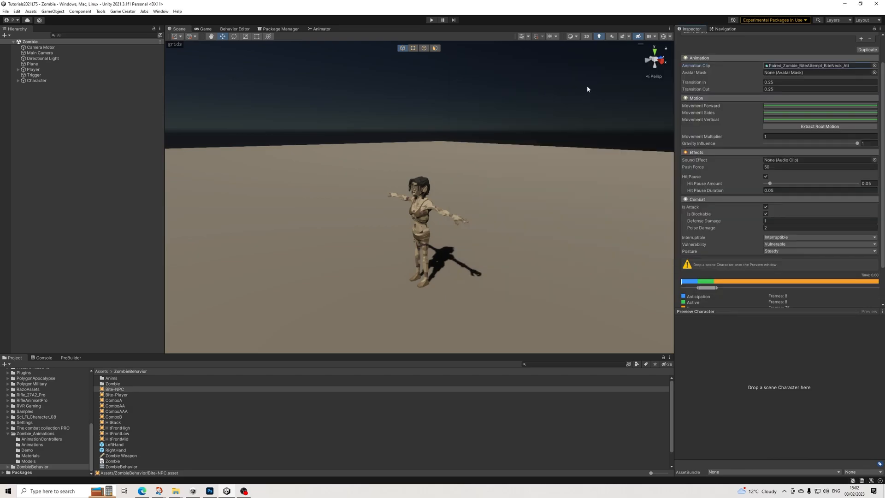
Set Bite-NPC's Transition In to 0.1 and Transition Out to 0.15, and extract its root motion.
{"action": "left_click", "coordinate": [783, 83]}
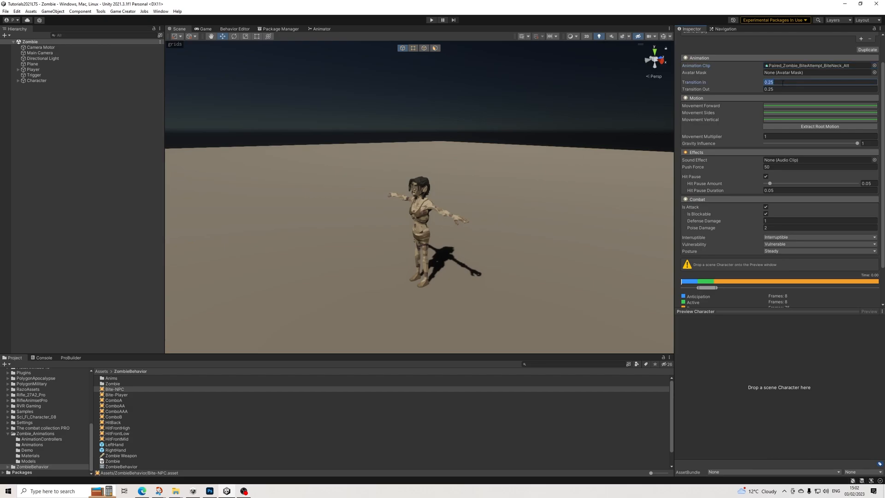
{"action": "type", "text": "0.1"}
{"action": "key", "text": "Tab"}
{"action": "type", "text": "0"}
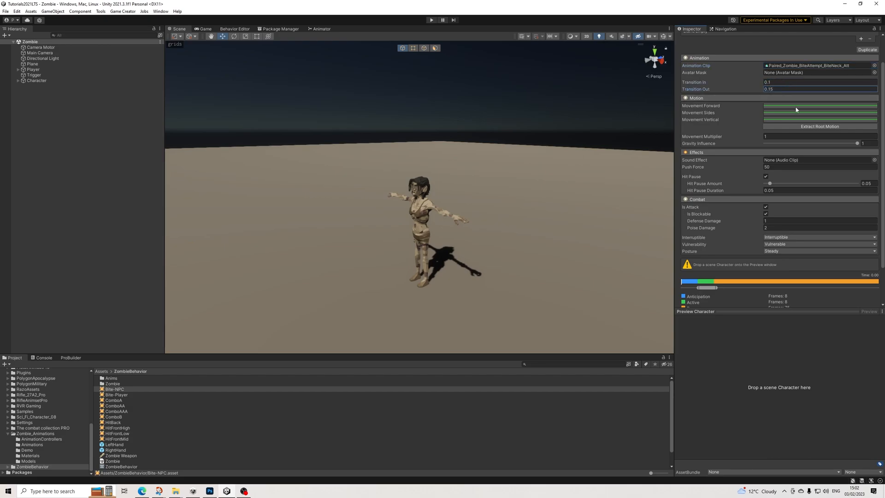
{"action": "left_click", "coordinate": [801, 127]}
Load the scene's Character into the Bite-NPC preview and scrub through the bite animation, then collapse the preview.
{"action": "left_click_drag", "start_coordinate": [30, 81], "coordinate": [687, 372]}
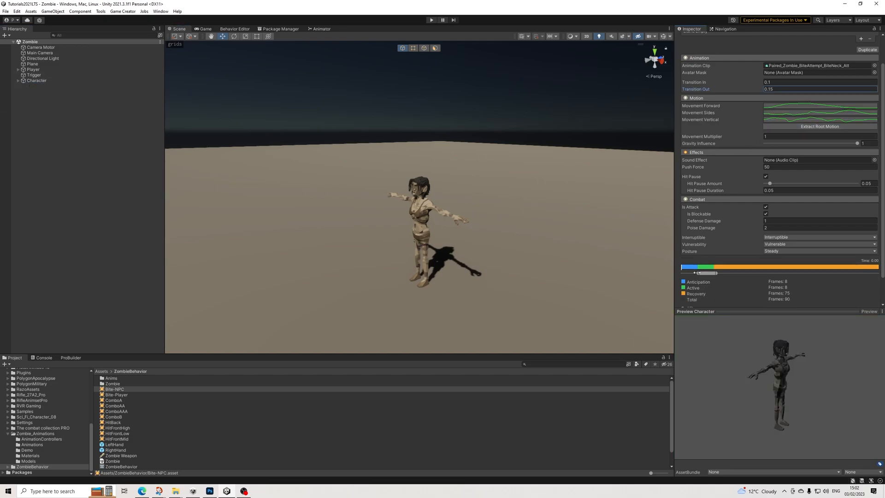
{"action": "mouse_move", "coordinate": [695, 267]}
{"action": "left_mouse_down"}
{"action": "mouse_move", "coordinate": [849, 269]}
{"action": "mouse_move", "coordinate": [681, 267]}
{"action": "mouse_move", "coordinate": [875, 279]}
{"action": "mouse_move", "coordinate": [697, 271]}
{"action": "mouse_move", "coordinate": [752, 280]}
{"action": "mouse_move", "coordinate": [877, 284]}
{"action": "mouse_move", "coordinate": [676, 272]}
{"action": "mouse_move", "coordinate": [870, 275]}
{"action": "left_mouse_up"}
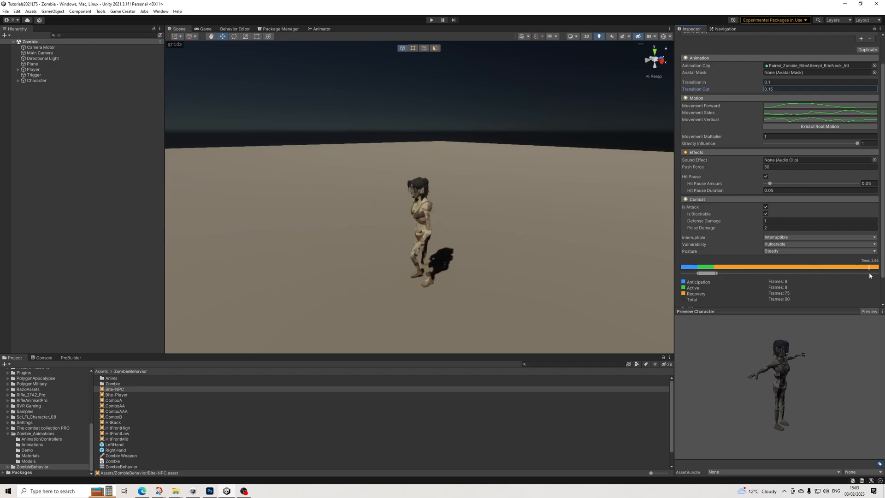
{"action": "left_click", "coordinate": [763, 311]}
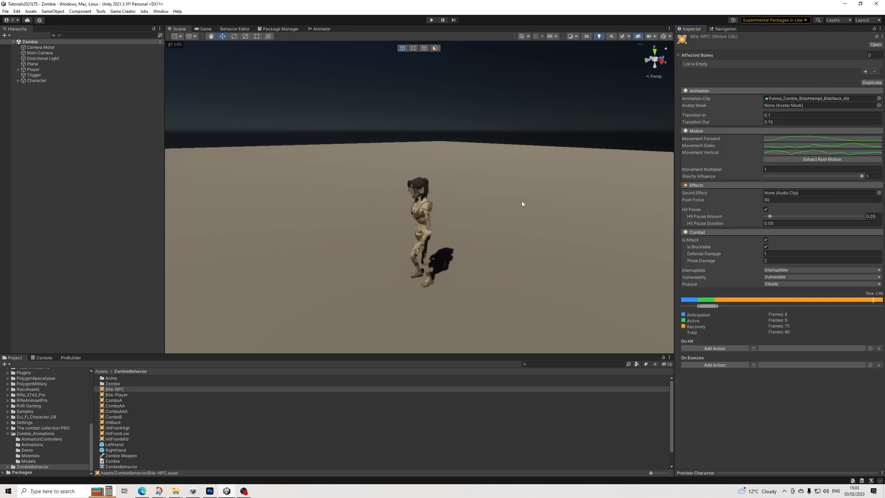
Assign Paired_Zombie_BiteAttempt_BiteNeck_Vic as the animation clip of Bite-Player and extract its root motion.
{"action": "left_click", "coordinate": [121, 395]}
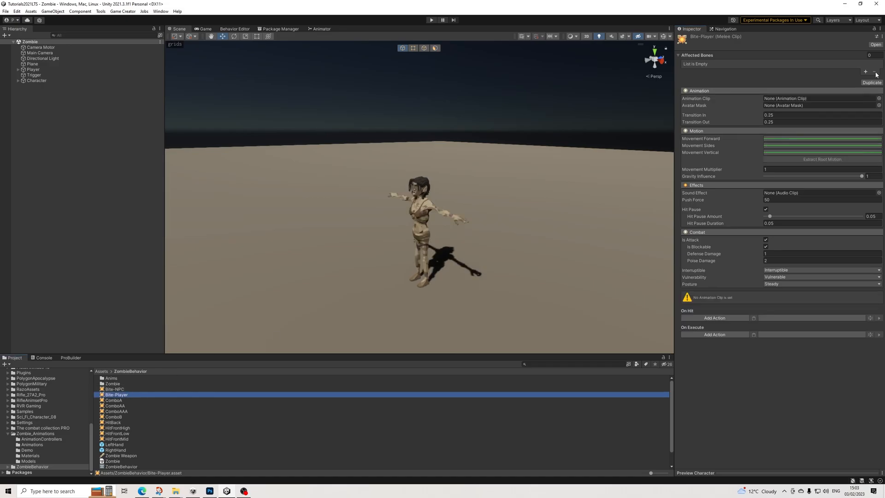
{"action": "left_click", "coordinate": [879, 99]}
{"action": "key", "text": "ctrl+v"}
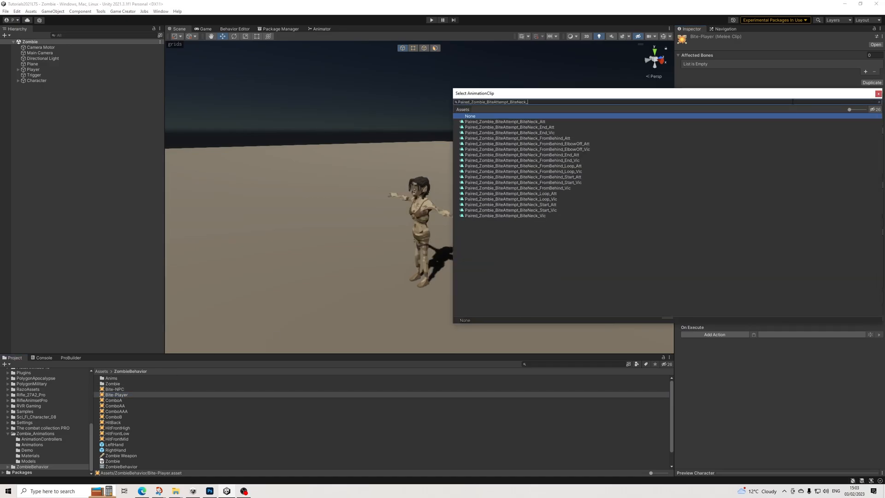
{"action": "key", "text": "Down"}
{"action": "key", "text": "Down"}
{"action": "key", "text": "Down"}
{"action": "key", "text": "Down"}
{"action": "key", "text": "Down"}
{"action": "key", "text": "Down"}
{"action": "key", "text": "Down"}
{"action": "key", "text": "Down"}
{"action": "key", "text": "Down"}
{"action": "key", "text": "Down"}
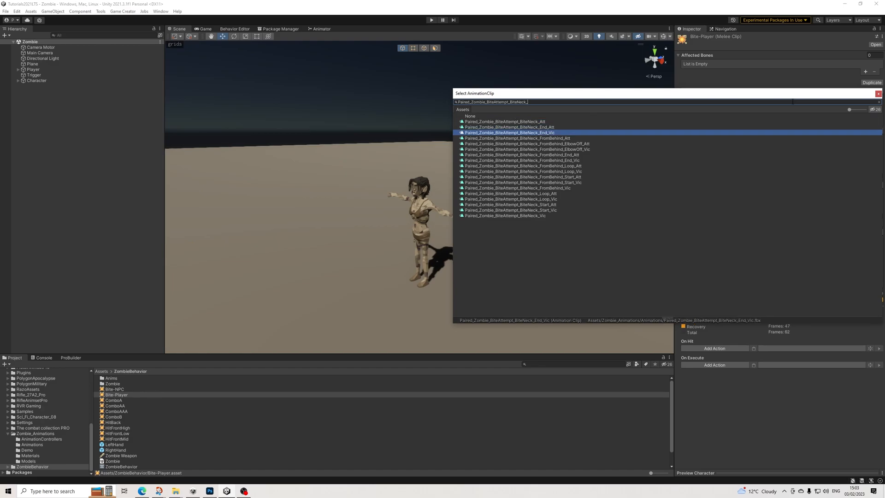
{"action": "key", "text": "Down"}
{"action": "key", "text": "Down"}
{"action": "key", "text": "Down"}
{"action": "key", "text": "Down"}
{"action": "key", "text": "Down"}
{"action": "key", "text": "Down"}
{"action": "key", "text": "Down"}
{"action": "key", "text": "Down"}
{"action": "key", "text": "Return"}
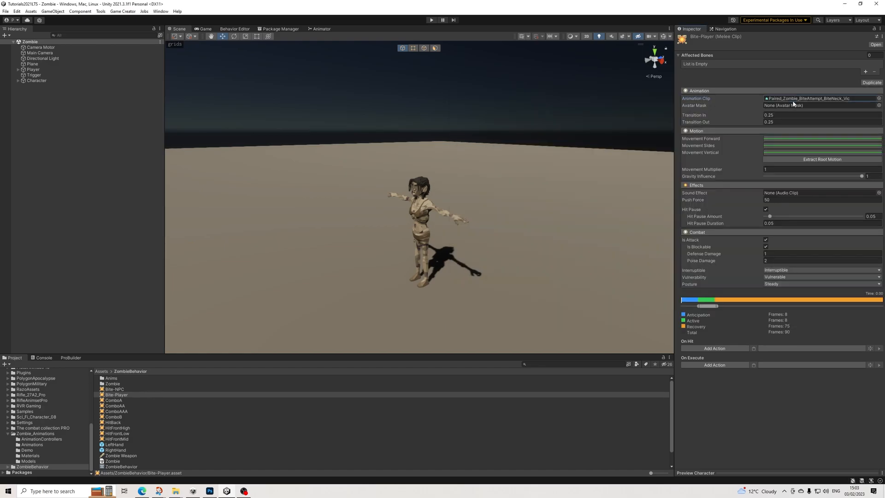
{"action": "left_click", "coordinate": [807, 160]}
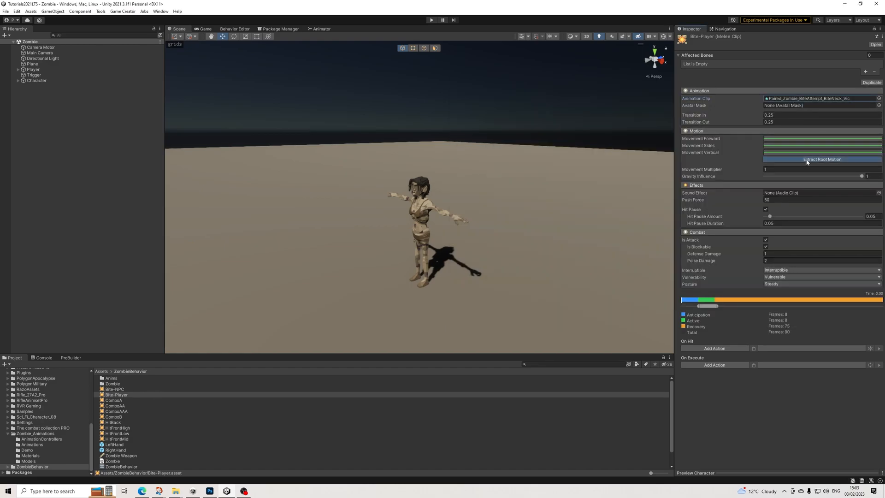
Reopen the Bite-NPC melee clip and scrub its timeline to check the zombie's movement during the bite.
{"action": "left_click", "coordinate": [116, 389]}
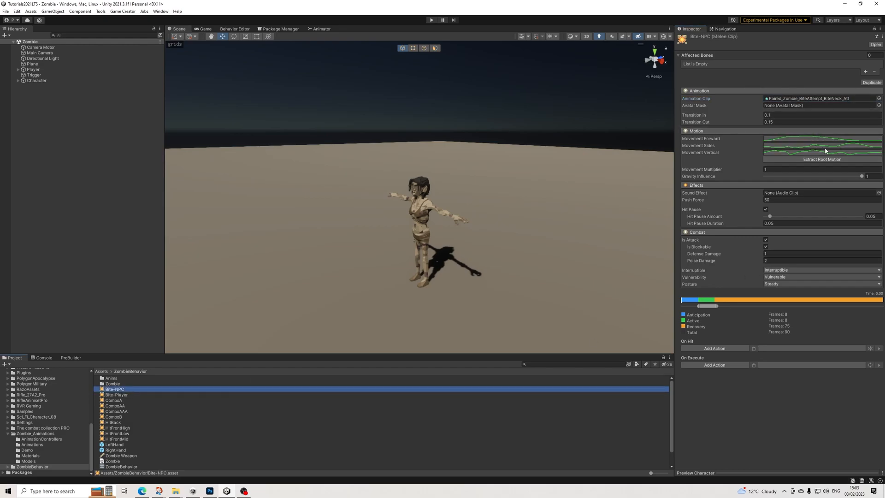
{"action": "left_click", "coordinate": [709, 300]}
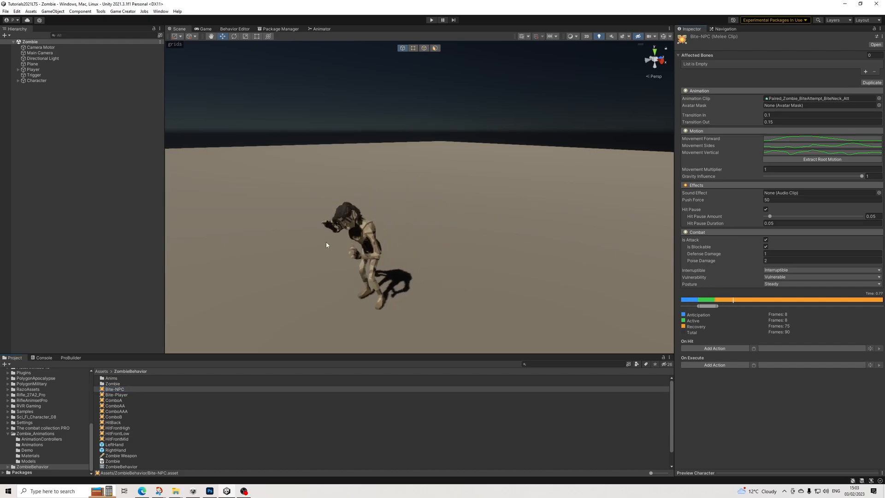
{"action": "mouse_move", "coordinate": [731, 301]}
{"action": "left_mouse_down"}
{"action": "mouse_move", "coordinate": [695, 302]}
{"action": "mouse_move", "coordinate": [860, 302]}
{"action": "mouse_move", "coordinate": [667, 293]}
{"action": "mouse_move", "coordinate": [865, 300]}
{"action": "mouse_move", "coordinate": [652, 290]}
{"action": "mouse_move", "coordinate": [853, 300]}
{"action": "mouse_move", "coordinate": [768, 289]}
{"action": "left_mouse_up"}
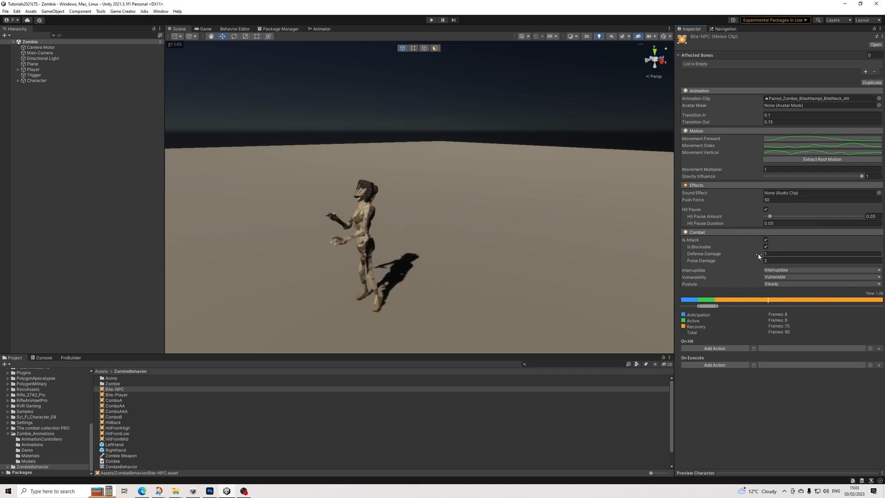
Add an On Execute Enable Component action to Bite-NPC that disables the Player's CharacterController component.
{"action": "left_click", "coordinate": [722, 365]}
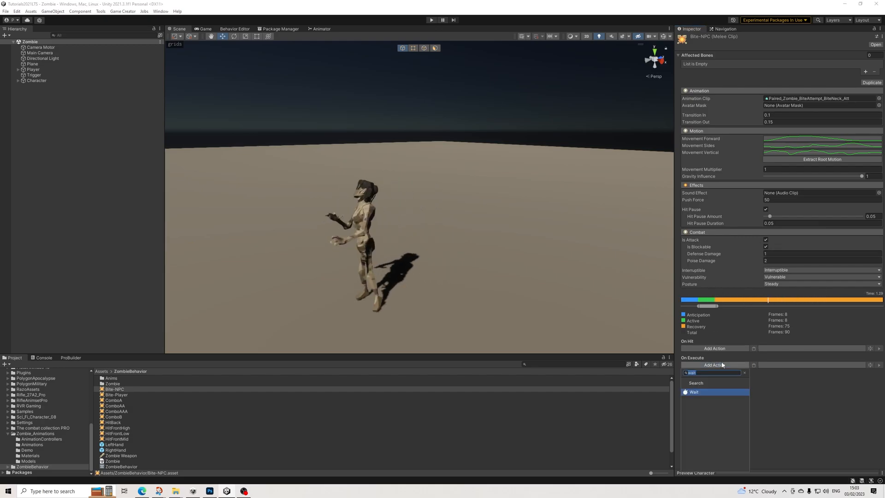
{"action": "type", "text": "copon"}
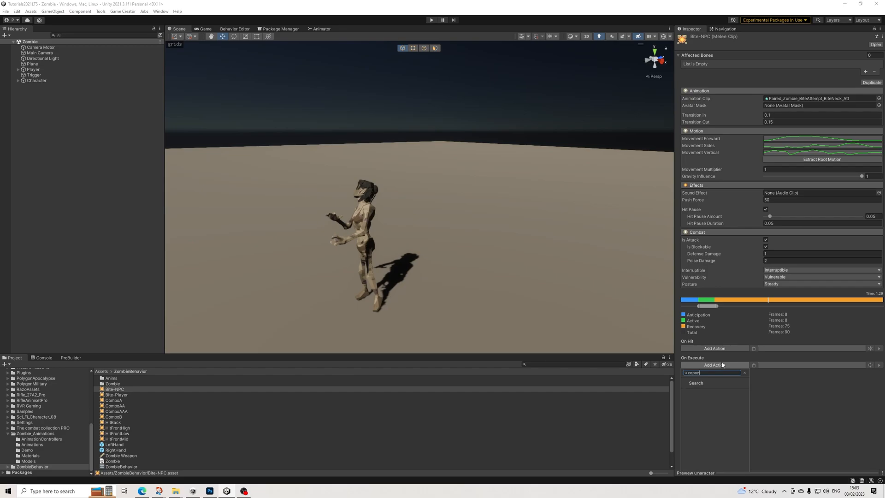
{"action": "key", "text": "BackSpace"}
{"action": "type", "text": "mp"}
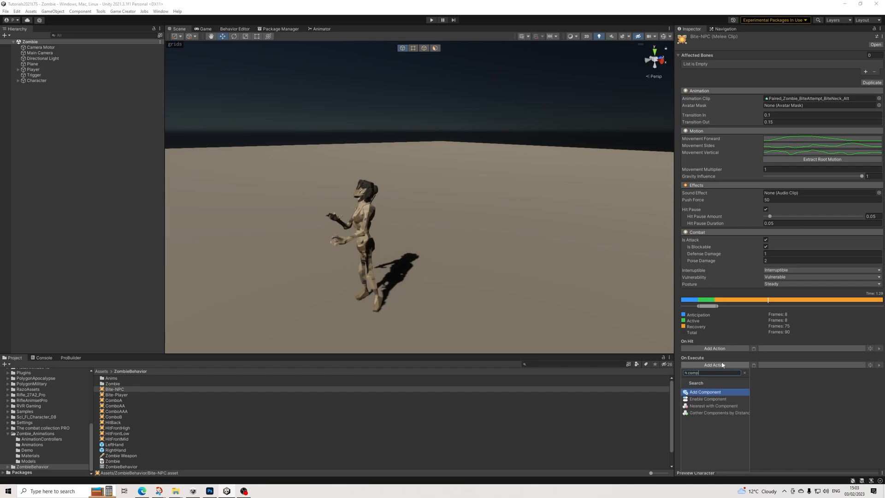
{"action": "key", "text": "Down"}
{"action": "key", "text": "Return"}
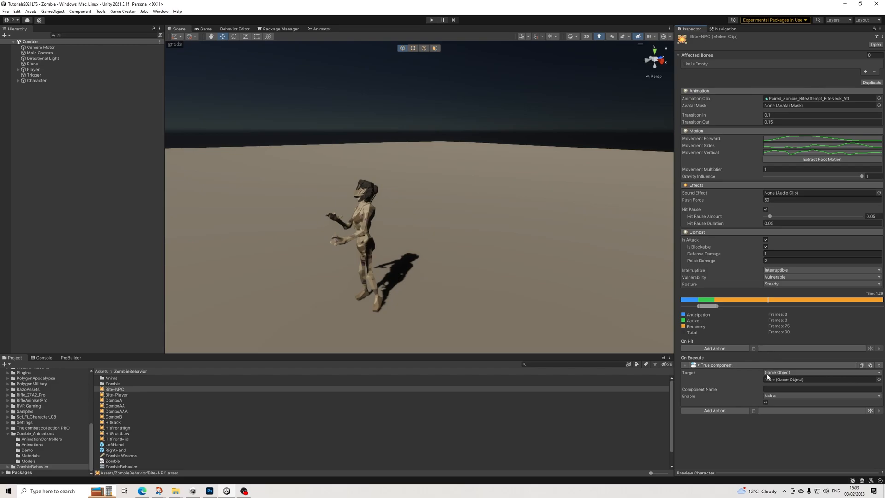
{"action": "left_click", "coordinate": [773, 373]}
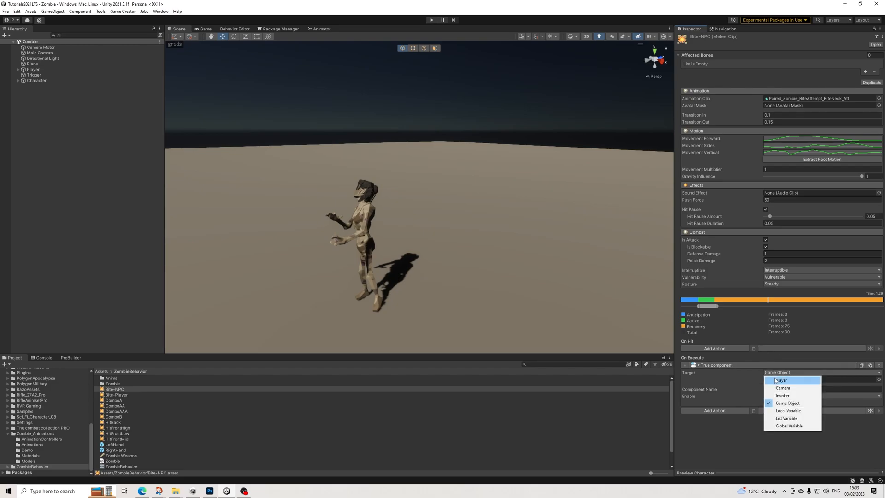
{"action": "left_click", "coordinate": [779, 380]}
{"action": "left_click", "coordinate": [784, 382]}
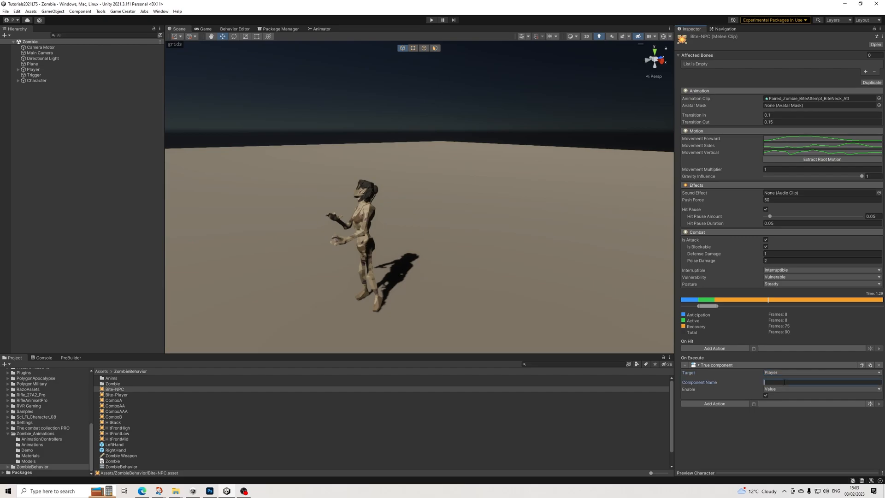
{"action": "type", "text": "CharacterController"}
{"action": "left_click", "coordinate": [767, 395]}
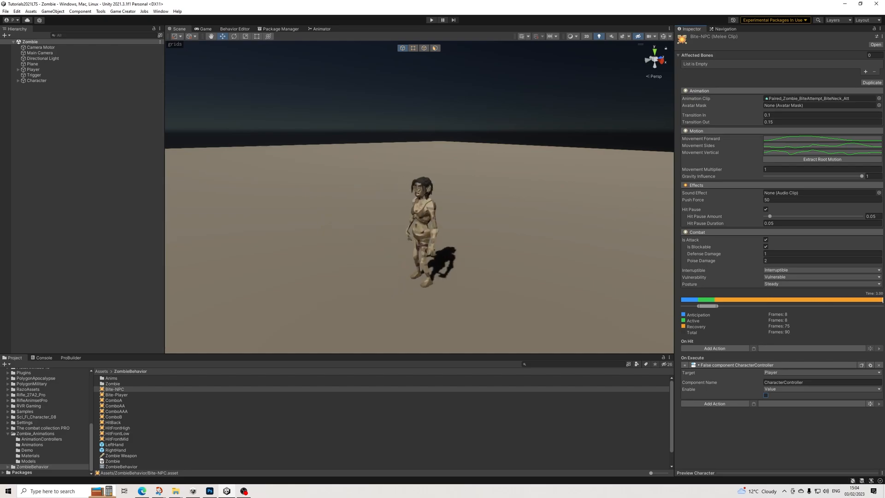
Add a 3-second Wait action to Bite-NPC's On Execute list, toggling Is Attack off and back on.
{"action": "left_click", "coordinate": [719, 403]}
{"action": "type", "text": "wait"}
{"action": "key", "text": "Return"}
{"action": "left_click", "coordinate": [779, 410]}
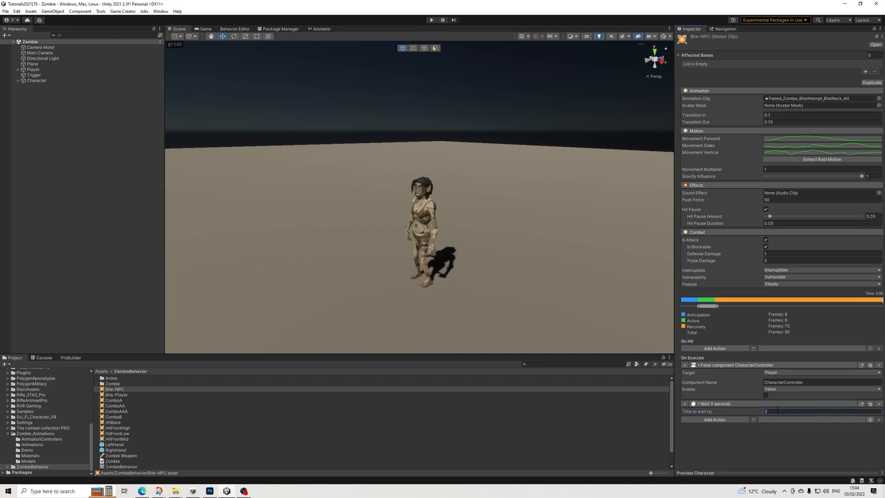
{"action": "left_click", "coordinate": [767, 240]}
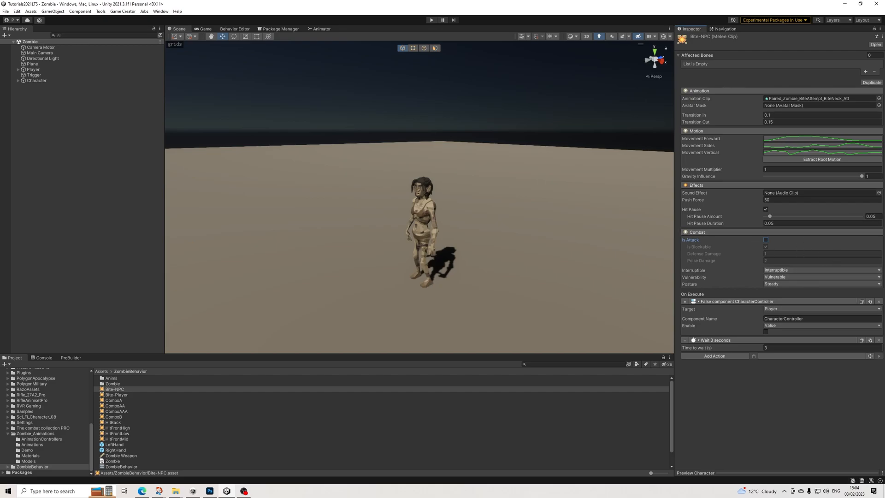
{"action": "left_click", "coordinate": [767, 239]}
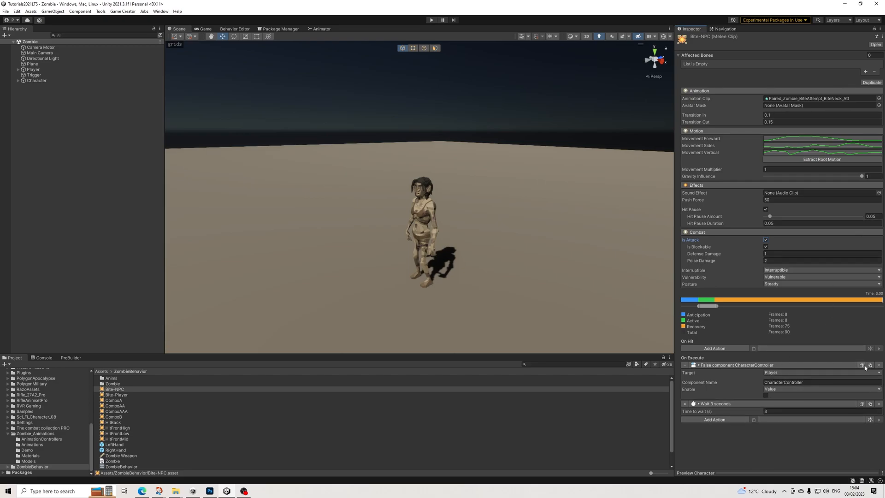
Add a copy of the CharacterController action after the wait with the component enabled, and collapse the three actions.
{"action": "left_click", "coordinate": [782, 421]}
{"action": "left_click", "coordinate": [769, 449]}
{"action": "left_click", "coordinate": [759, 365]}
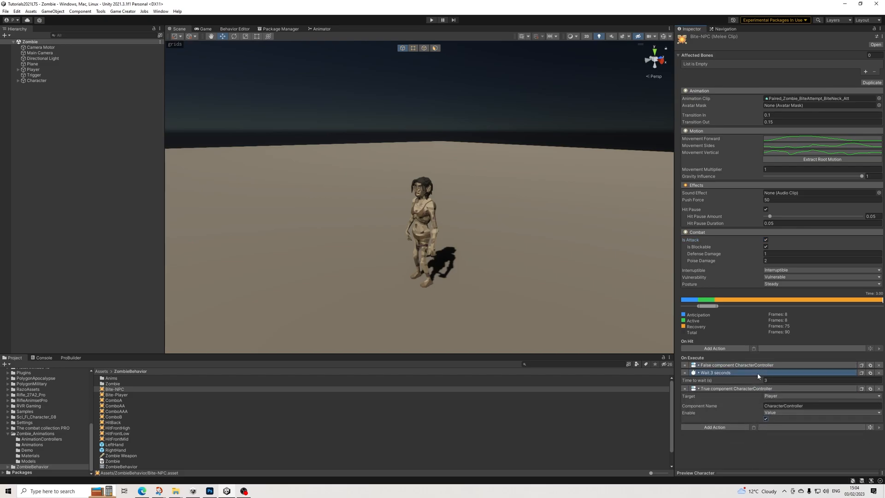
{"action": "left_click", "coordinate": [759, 372]}
{"action": "left_click", "coordinate": [754, 381]}
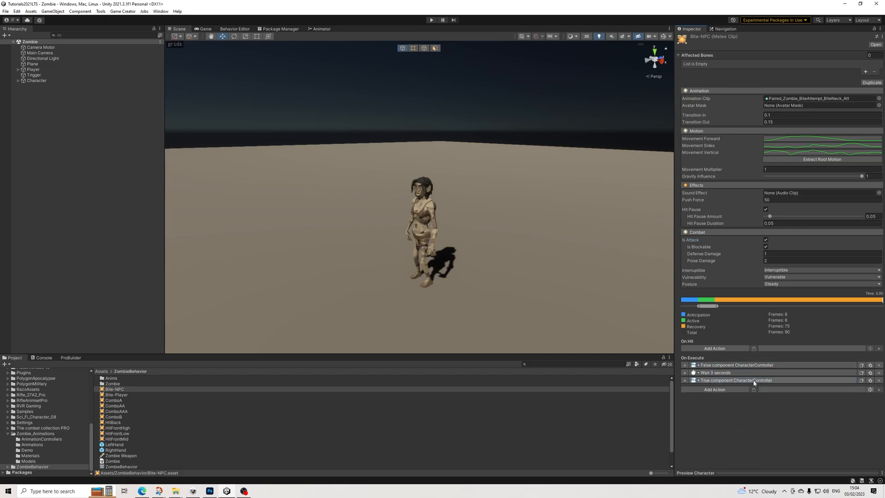
Add a Change Attribute action to On Execute that subtracts 20 from the Player's health, and collapse it.
{"action": "left_click", "coordinate": [723, 388]}
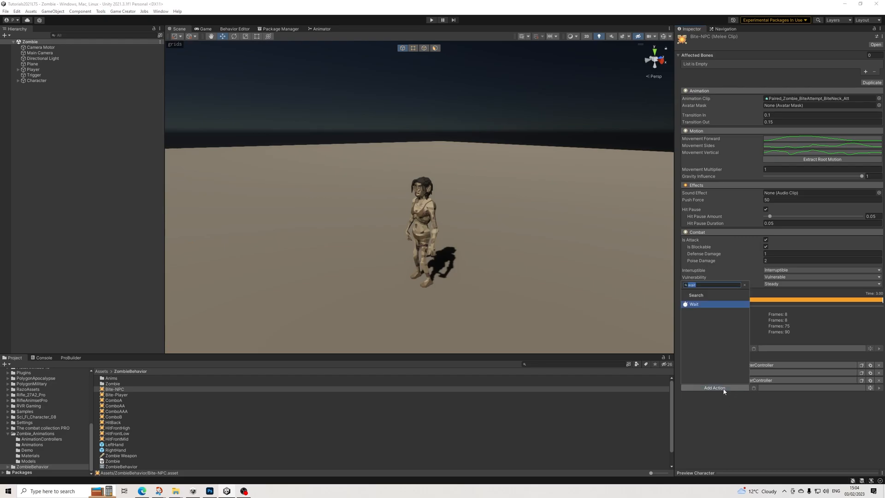
{"action": "type", "text": "att"}
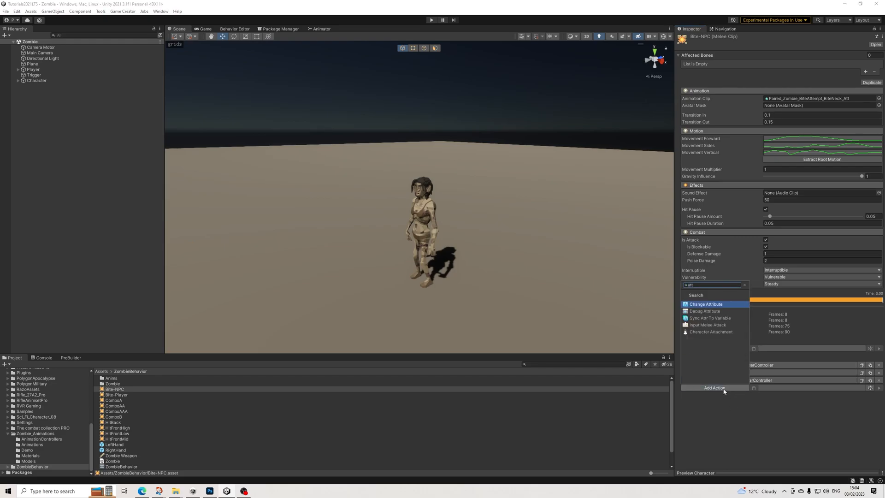
{"action": "key", "text": "Return"}
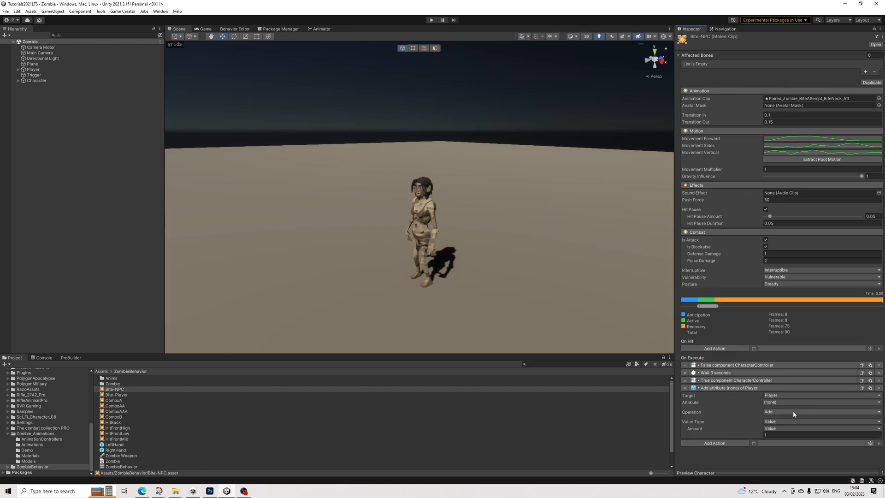
{"action": "left_click", "coordinate": [780, 403]}
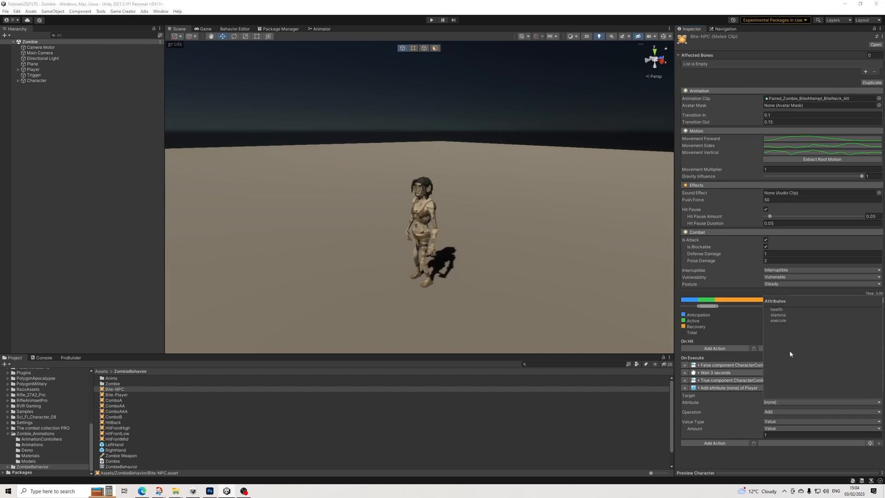
{"action": "left_click", "coordinate": [777, 309]}
{"action": "left_click", "coordinate": [771, 413]}
{"action": "left_click", "coordinate": [782, 433]}
{"action": "left_click", "coordinate": [782, 434]}
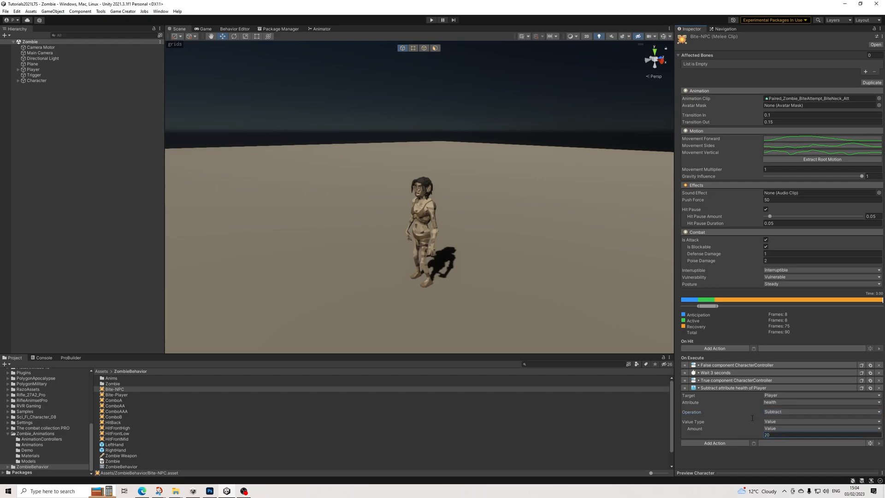
{"action": "left_click", "coordinate": [711, 388]}
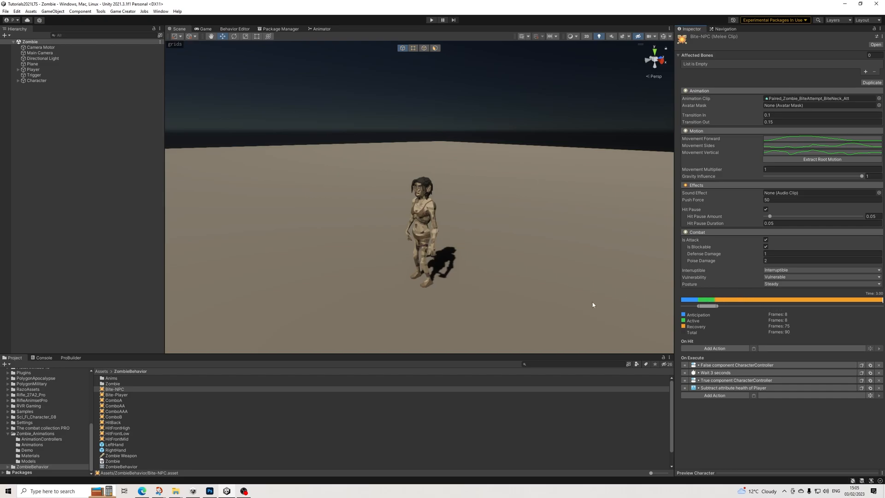
Make the Bite-NPC clip Uninterruptible and Invincible, and turn off Is Attack.
{"action": "left_click", "coordinate": [738, 366]}
{"action": "left_click", "coordinate": [737, 366]}
{"action": "left_click", "coordinate": [785, 271]}
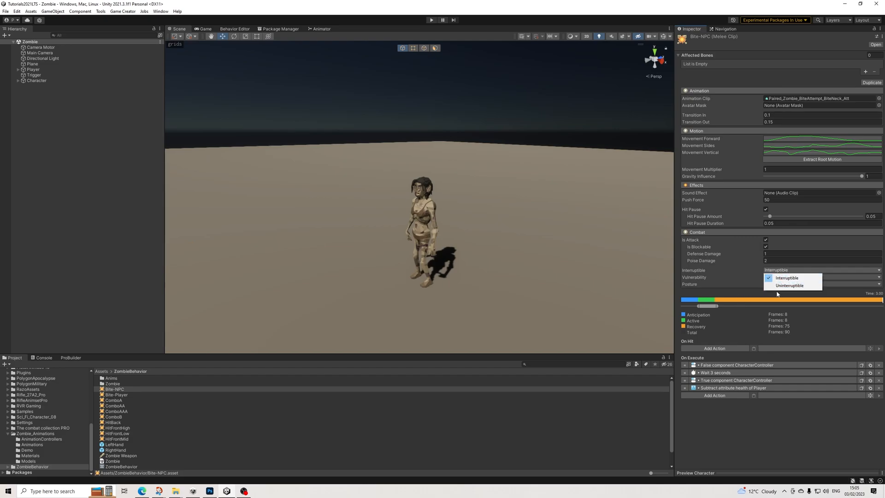
{"action": "left_click", "coordinate": [790, 286]}
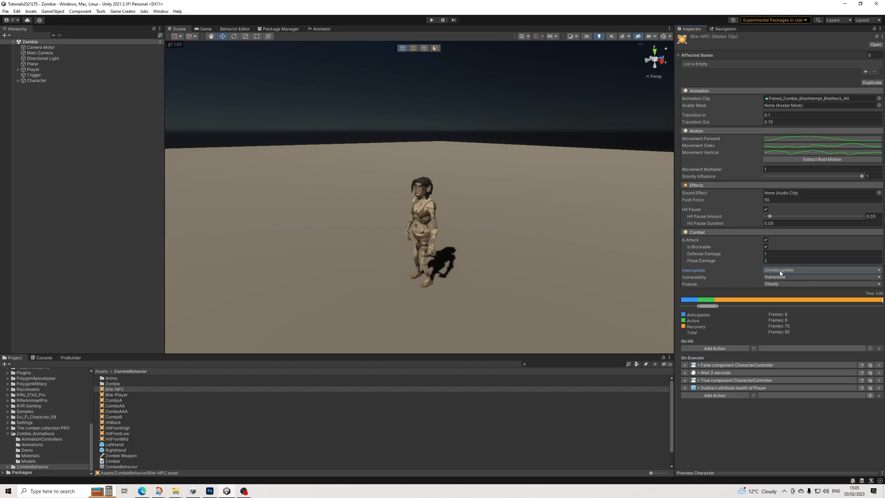
{"action": "left_click", "coordinate": [775, 277]}
{"action": "left_click", "coordinate": [783, 287]}
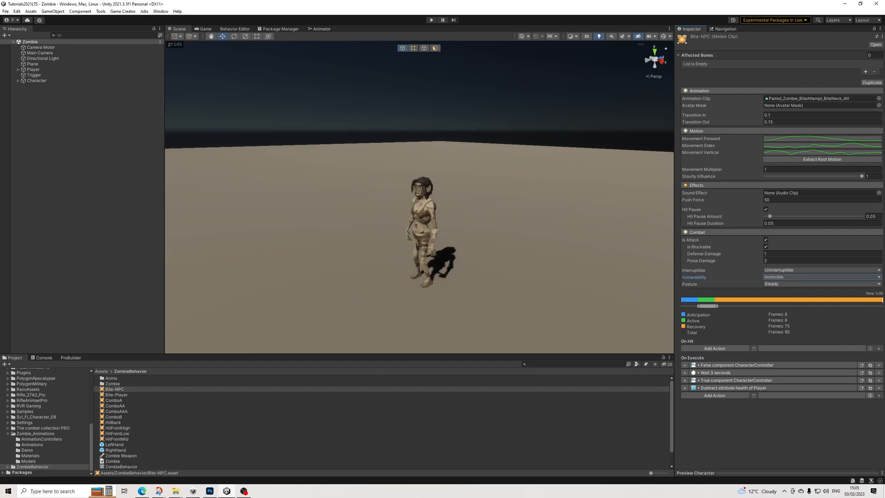
{"action": "left_click", "coordinate": [765, 240]}
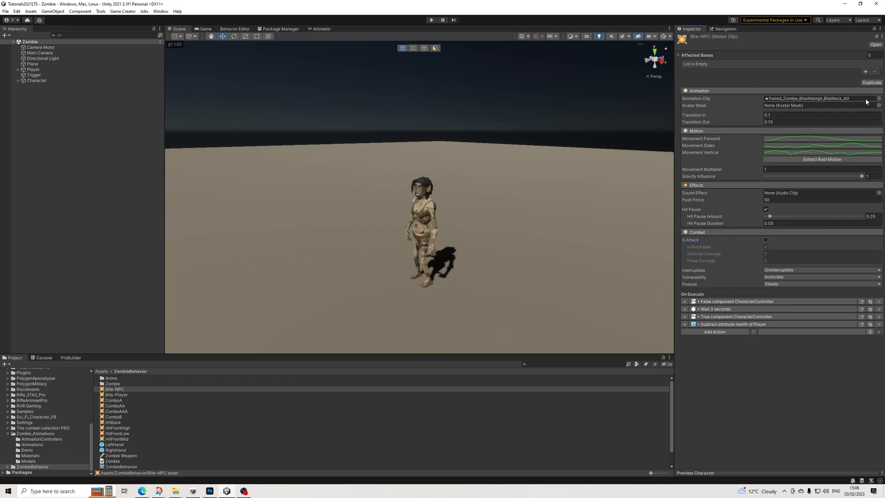
Examine the Bite-Player clip and its character preview, and view the Player and zombie Character in the scene.
{"action": "left_click", "coordinate": [122, 395]}
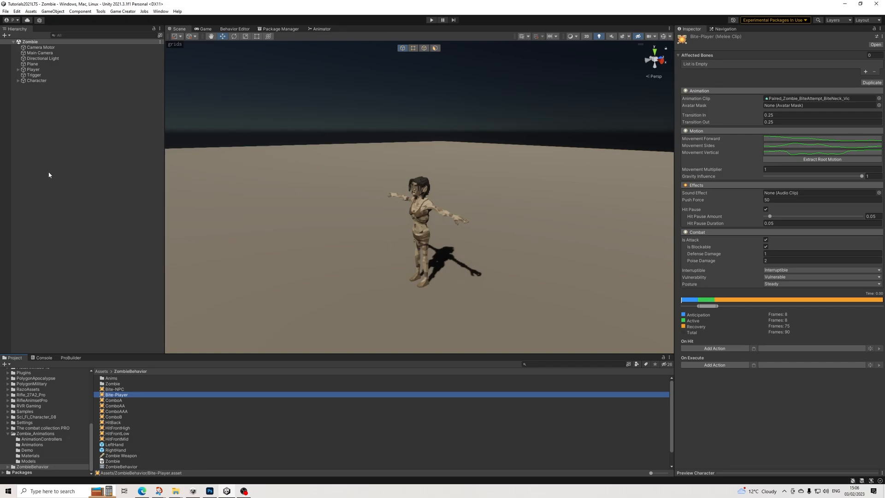
{"action": "left_click", "coordinate": [42, 70]}
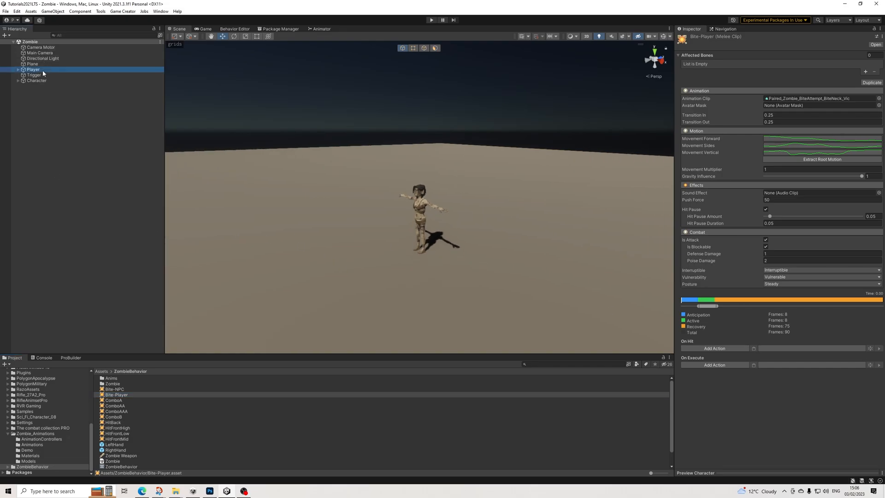
{"action": "left_click", "coordinate": [399, 28]}
{"action": "key", "text": "f"}
{"action": "left_click_drag", "start_coordinate": [525, 187], "coordinate": [135, 342], "text": "alt"}
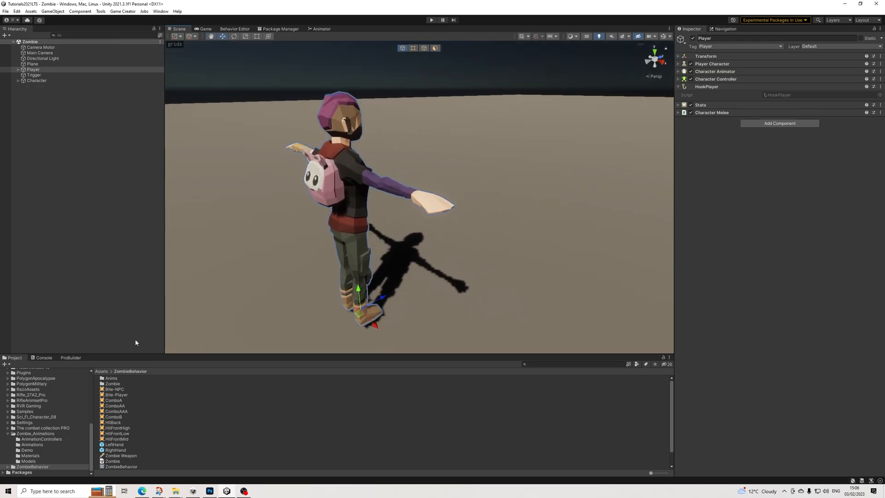
{"action": "left_click", "coordinate": [115, 389]}
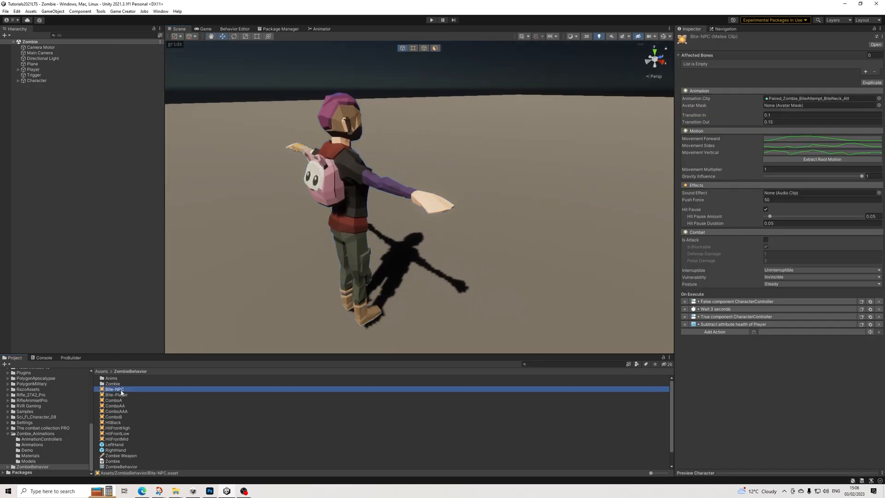
{"action": "left_click", "coordinate": [125, 395]}
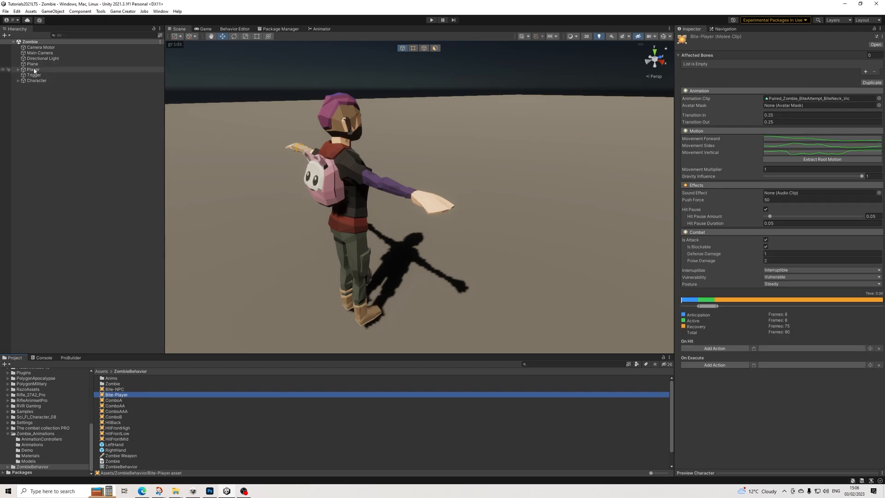
{"action": "left_click", "coordinate": [742, 474]}
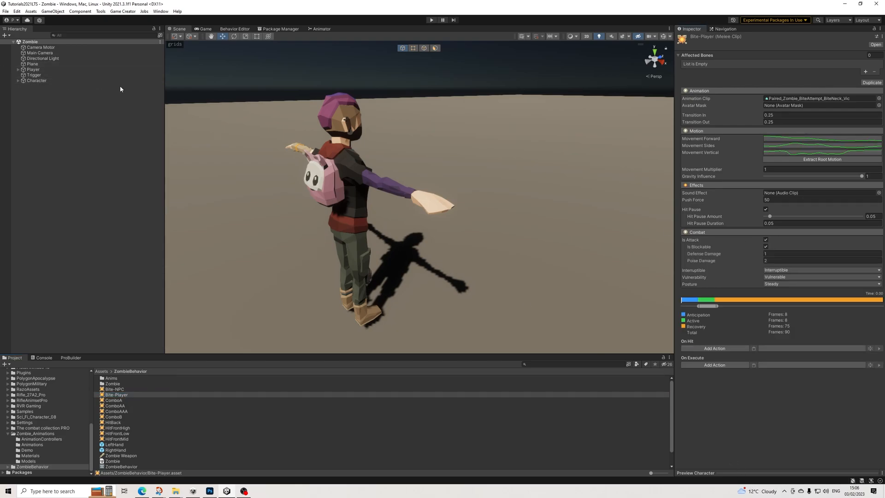
{"action": "left_click", "coordinate": [720, 470]}
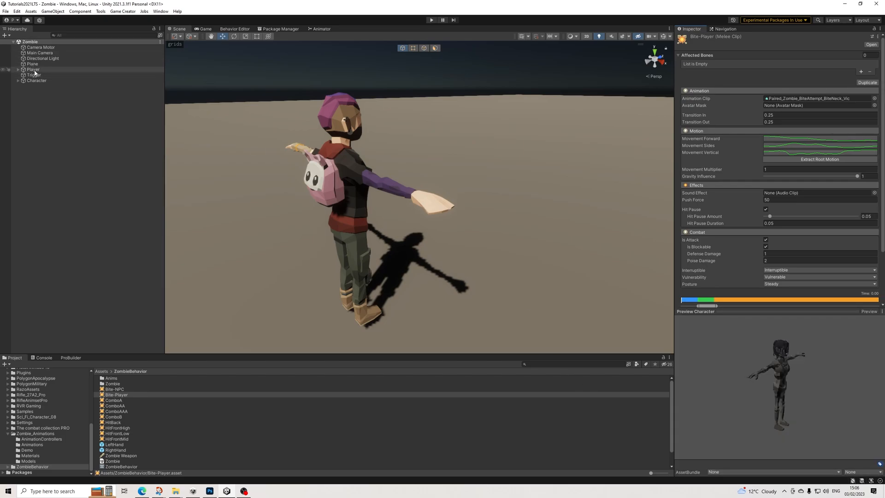
{"action": "left_click", "coordinate": [742, 313]}
{"action": "scroll", "coordinate": [543, 179], "scroll_direction": "down", "scroll_amount": 5}
{"action": "middle_click_drag", "start_coordinate": [410, 224], "coordinate": [273, 272]}
{"action": "scroll", "coordinate": [415, 196], "scroll_direction": "up", "scroll_amount": 5}
{"action": "left_click", "coordinate": [37, 80]}
{"action": "key", "text": "f"}
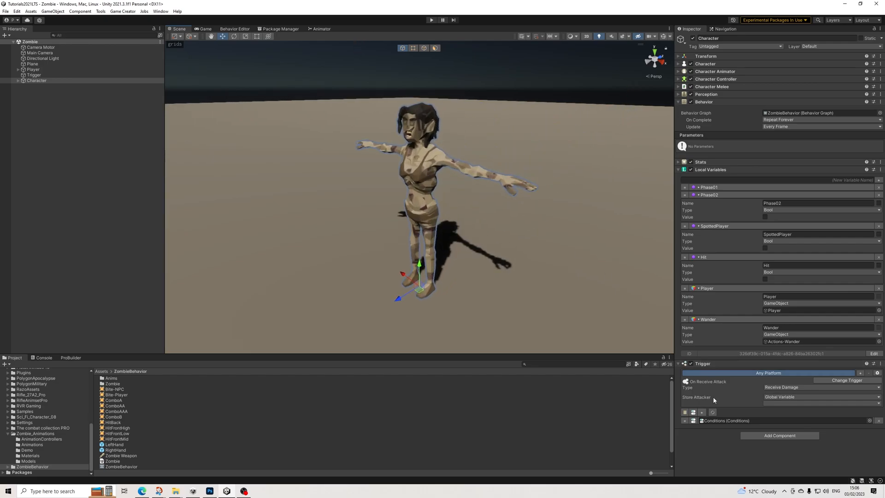
Scrub through the Bite-Player animation in the scene, viewing the zombie Character and the Player.
{"action": "left_click", "coordinate": [117, 395]}
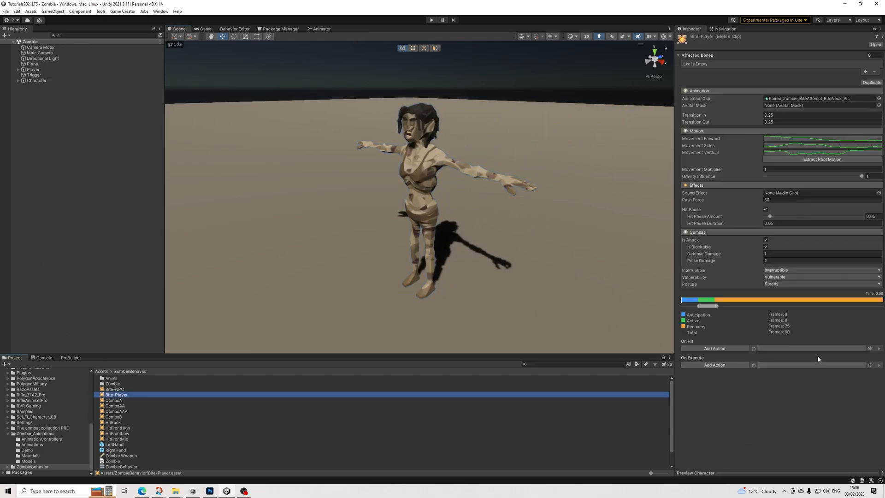
{"action": "left_click_drag", "start_coordinate": [713, 301], "coordinate": [688, 300]}
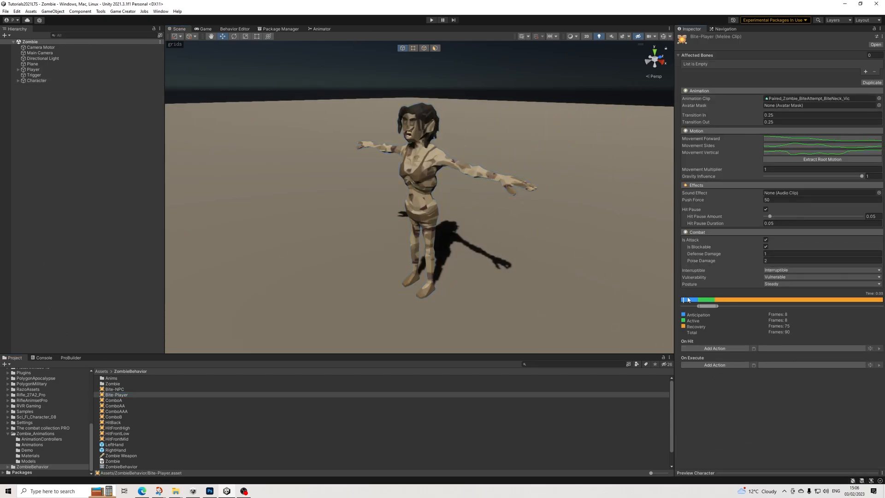
{"action": "left_click_drag", "start_coordinate": [544, 242], "coordinate": [274, 220], "text": "alt"}
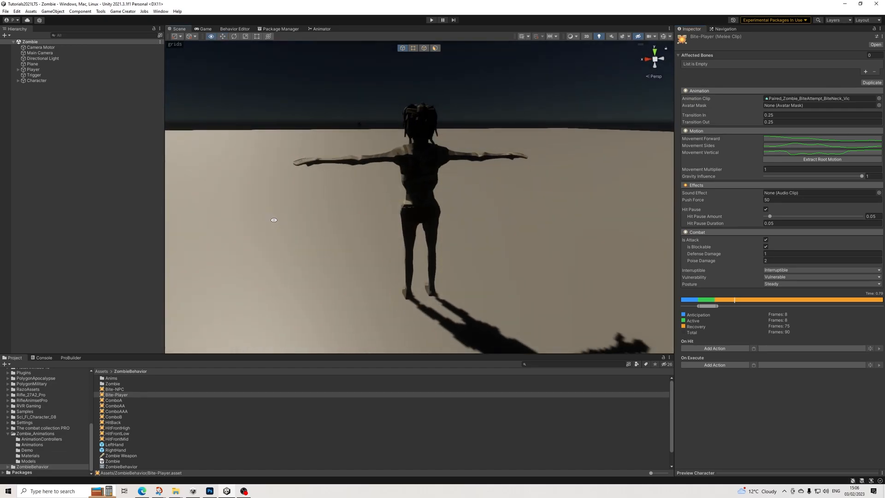
{"action": "left_click_drag", "start_coordinate": [734, 300], "coordinate": [673, 302]}
{"action": "left_click", "coordinate": [33, 69]}
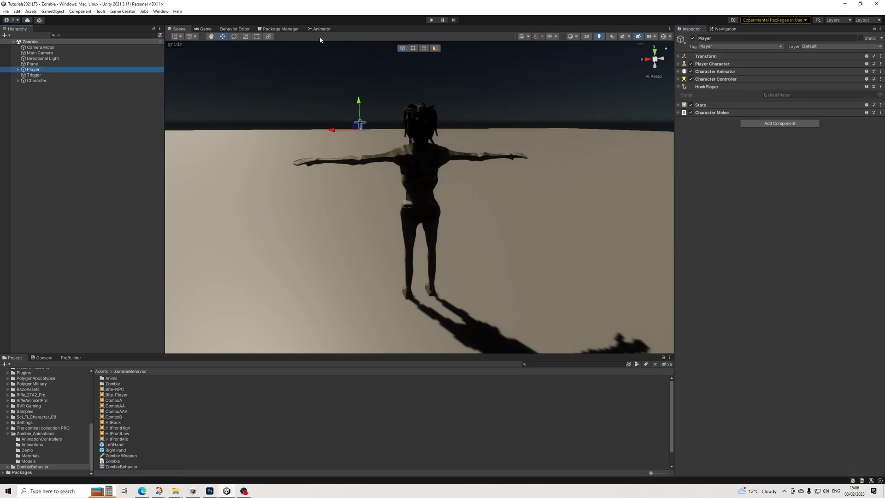
{"action": "key", "text": "f"}
{"action": "left_click_drag", "start_coordinate": [459, 191], "coordinate": [483, 195], "text": "alt"}
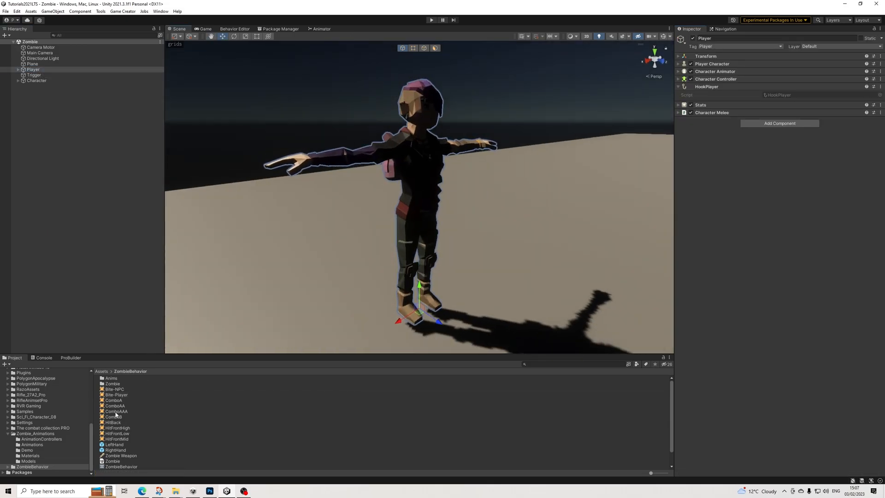
{"action": "left_click", "coordinate": [119, 395]}
{"action": "left_click_drag", "start_coordinate": [723, 302], "coordinate": [619, 296]}
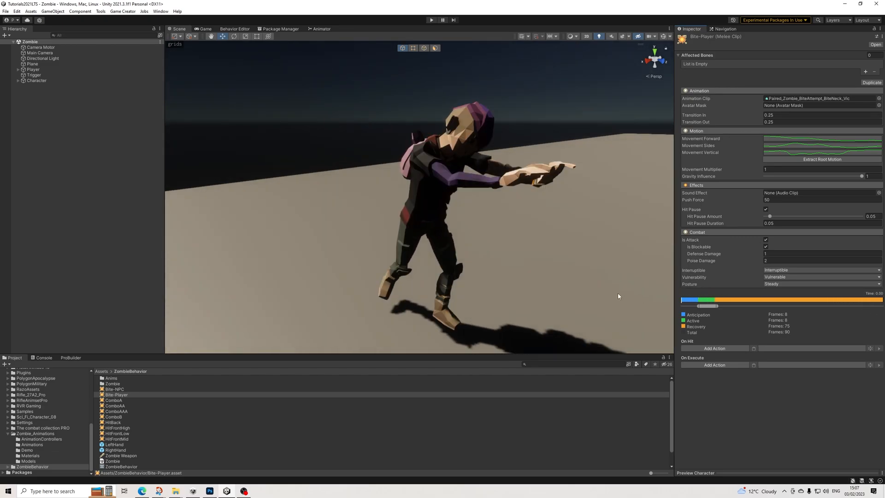
{"action": "left_click_drag", "start_coordinate": [684, 302], "coordinate": [735, 300]}
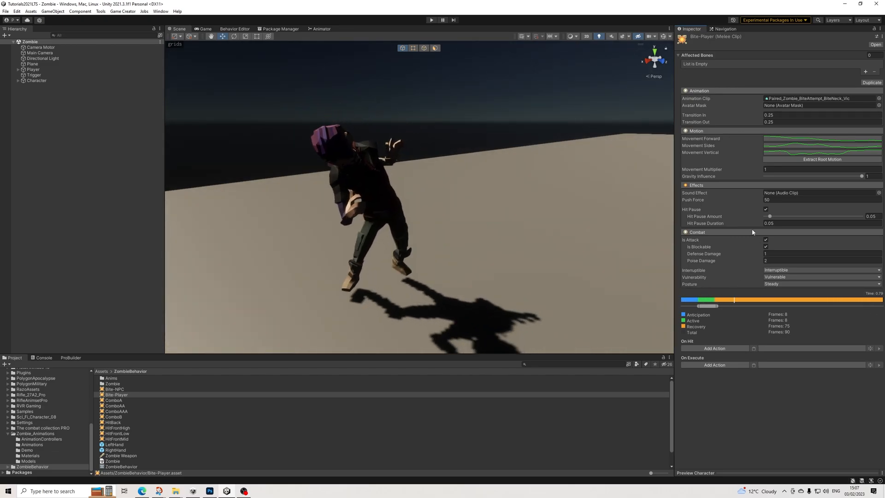
Set Bite-Player's Transition In to 0.1 and Transition Out to 0.15, and scrub its animation.
{"action": "left_click", "coordinate": [798, 115]}
{"action": "type", "text": "0"}
{"action": "left_click", "coordinate": [791, 122]}
{"action": "type", "text": "0"}
{"action": "left_click_drag", "start_coordinate": [697, 301], "coordinate": [748, 309]}
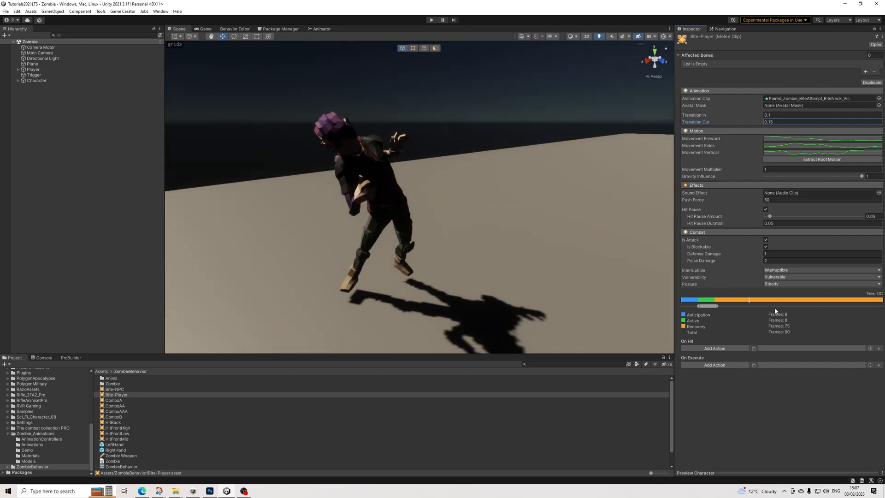
Turn off Is Attack on Bite-Player and make the clip Uninterruptible and Invincible.
{"action": "left_click", "coordinate": [766, 239]}
{"action": "left_click", "coordinate": [783, 270]}
{"action": "left_click", "coordinate": [775, 280]}
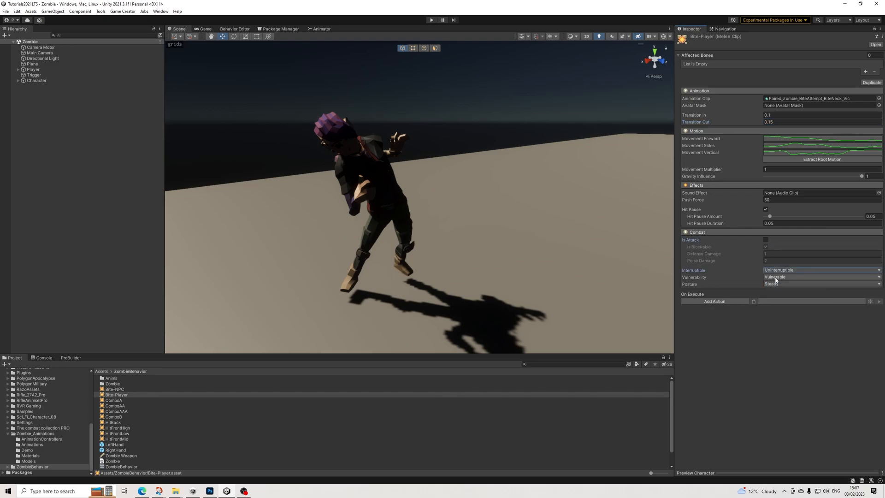
{"action": "left_click", "coordinate": [775, 278]}
{"action": "left_click", "coordinate": [786, 292]}
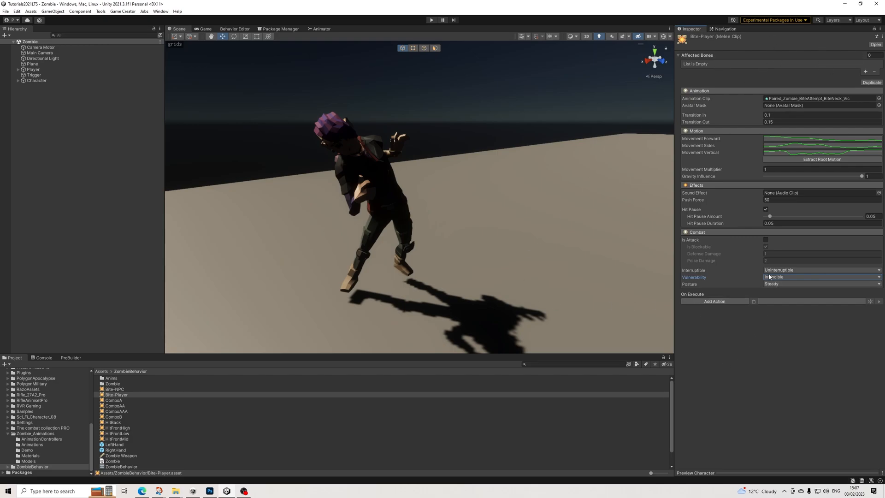
{"action": "left_click_drag", "start_coordinate": [495, 284], "coordinate": [639, 263], "text": "alt"}
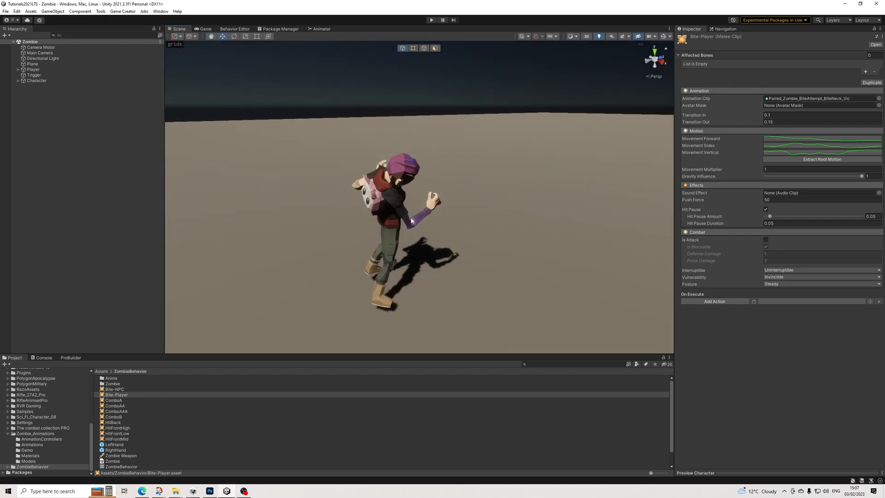
{"action": "left_click", "coordinate": [21, 137]}
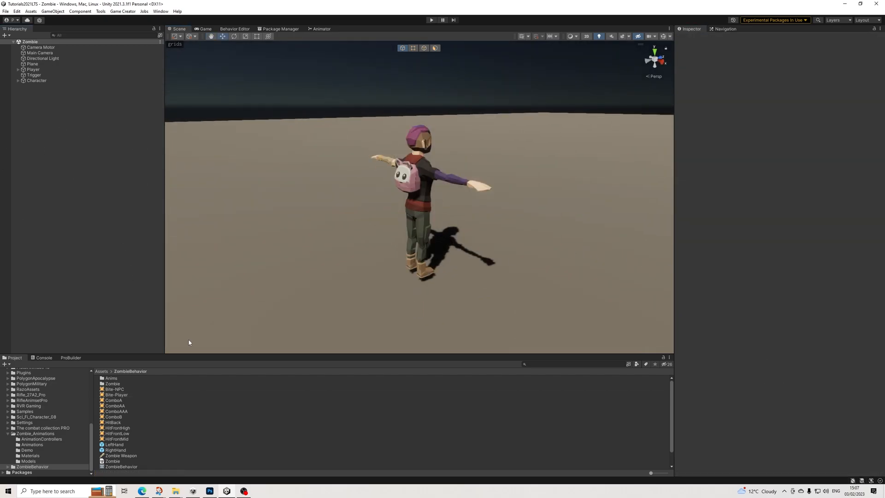
{"action": "middle_click_drag", "start_coordinate": [528, 221], "coordinate": [279, 318]}
{"action": "scroll", "coordinate": [461, 244], "scroll_direction": "down", "scroll_amount": 3}
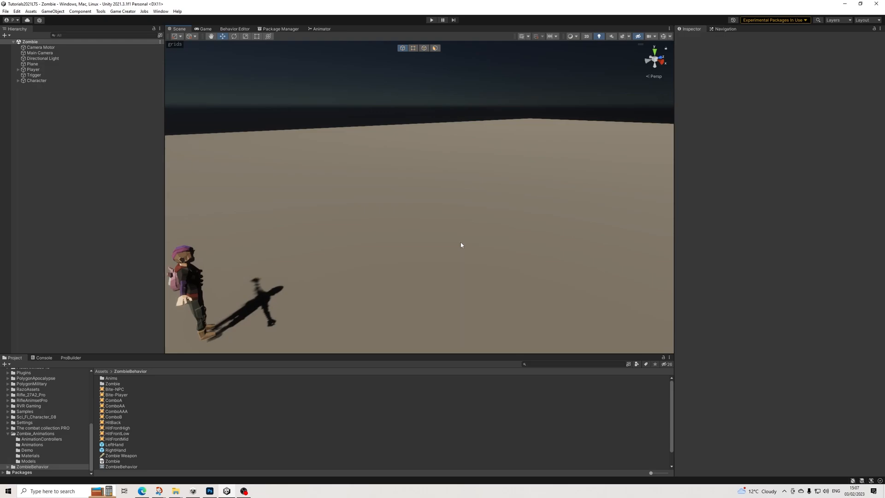
{"action": "middle_click_drag", "start_coordinate": [513, 235], "coordinate": [267, 300]}
Add a Game Creator Marker as a child of the Player and turn on gizmos in the scene.
{"action": "left_click", "coordinate": [33, 69]}
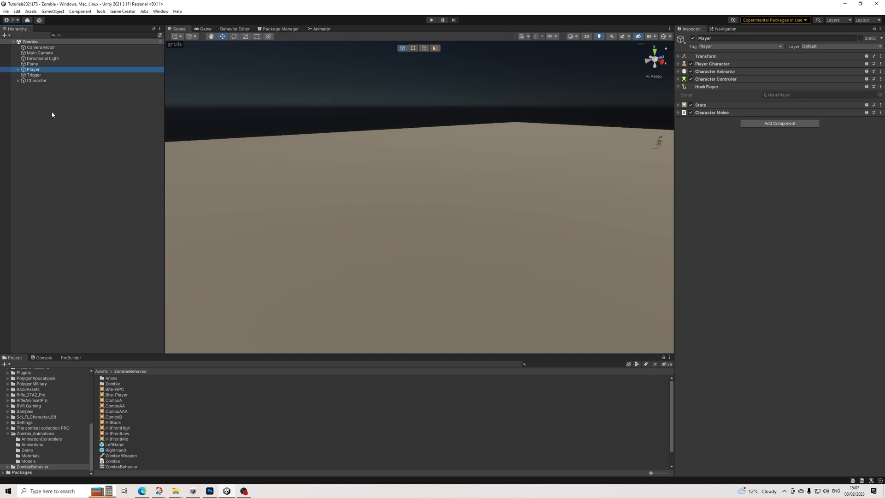
{"action": "key", "text": "f"}
{"action": "left_click_drag", "start_coordinate": [440, 123], "coordinate": [557, 201], "text": "alt"}
{"action": "middle_click_drag", "start_coordinate": [556, 202], "coordinate": [401, 159]}
{"action": "left_click_drag", "start_coordinate": [400, 159], "coordinate": [404, 182], "text": "alt"}
{"action": "right_click", "coordinate": [29, 70]}
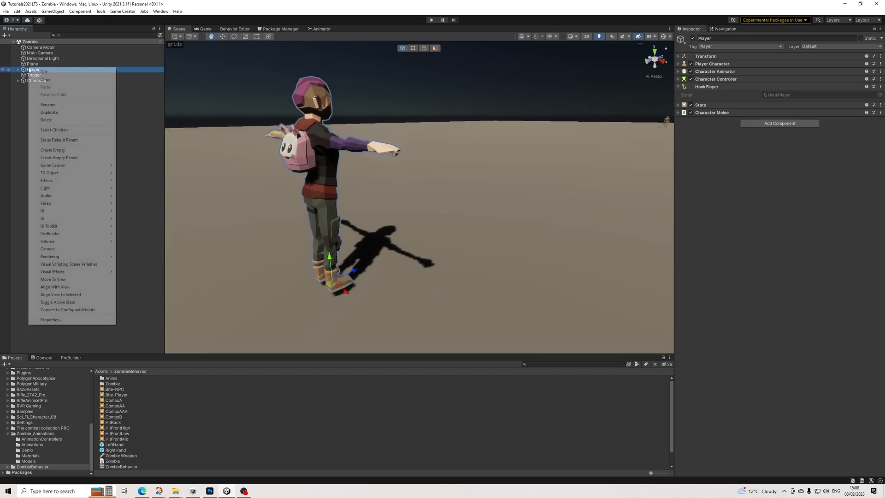
{"action": "mouse_move", "coordinate": [101, 175]}
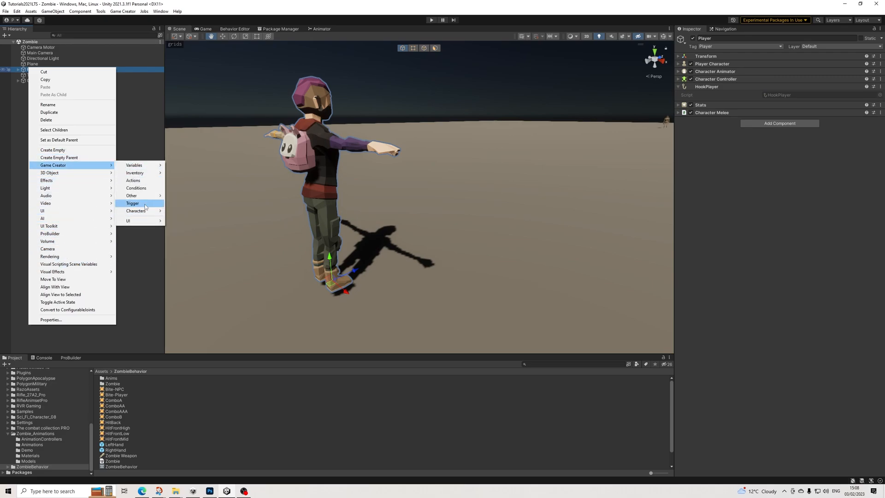
{"action": "mouse_move", "coordinate": [148, 195]}
{"action": "left_click", "coordinate": [181, 204]}
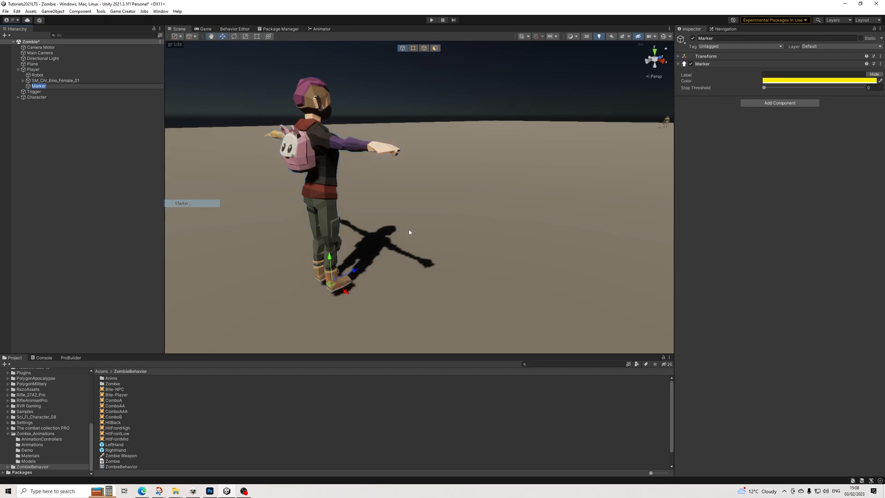
{"action": "left_click_drag", "start_coordinate": [415, 253], "coordinate": [529, 182], "text": "alt"}
{"action": "left_click", "coordinate": [662, 37]}
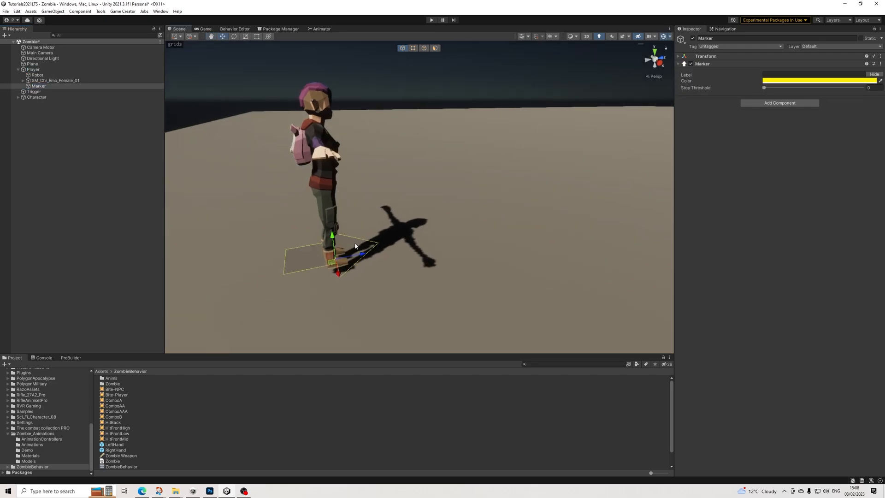
Set the Marker's Y rotation to 180 and its Z position to 1.5, and check its placement facing the Player.
{"action": "left_click", "coordinate": [772, 57]}
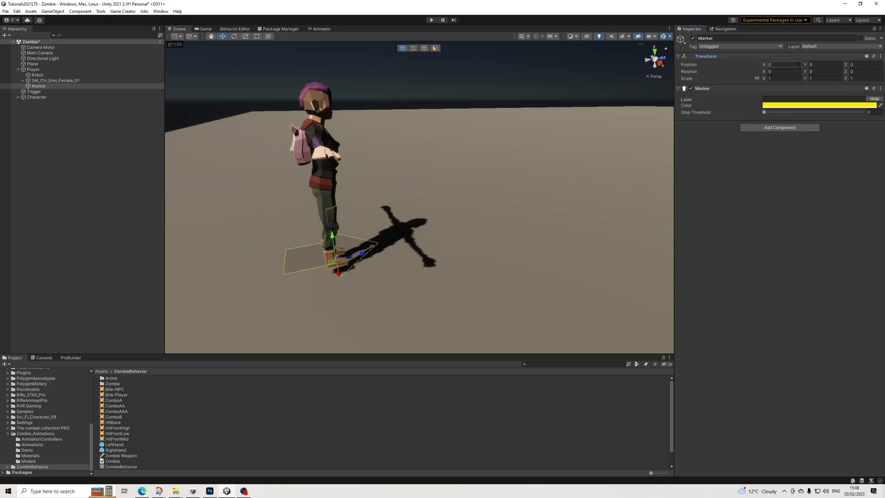
{"action": "left_click", "coordinate": [830, 72]}
{"action": "type", "text": "180"}
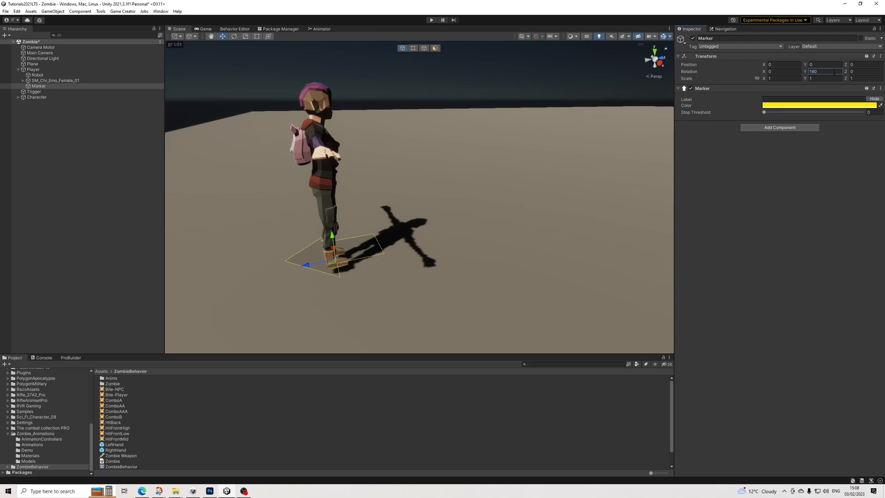
{"action": "left_click", "coordinate": [860, 64]}
{"action": "type", "text": "1.5"}
{"action": "mouse_move", "coordinate": [588, 132]}
{"action": "left_mouse_down", "text": "alt"}
{"action": "mouse_move", "coordinate": [475, 132]}
{"action": "mouse_move", "coordinate": [567, 135]}
{"action": "mouse_move", "coordinate": [523, 214]}
{"action": "left_mouse_up", "text": "alt"}
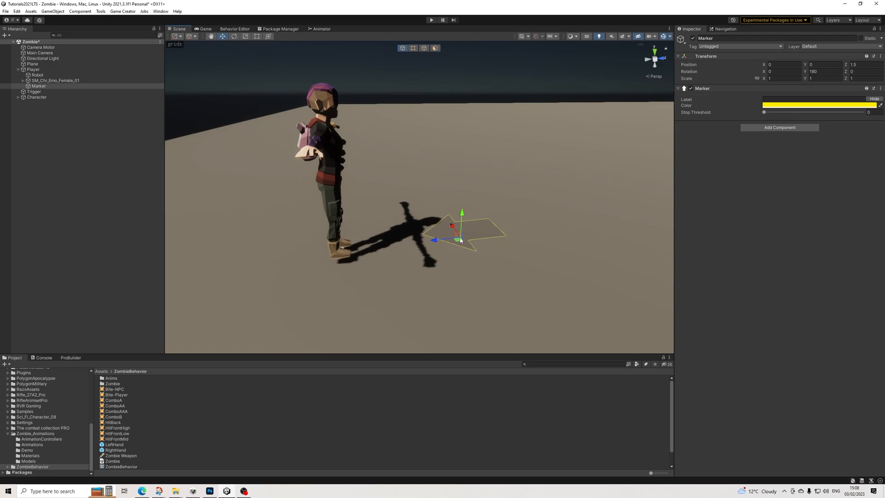
{"action": "mouse_move", "coordinate": [459, 239]}
{"action": "left_mouse_down", "text": "alt"}
{"action": "mouse_move", "coordinate": [392, 181]}
{"action": "mouse_move", "coordinate": [593, 145]}
{"action": "mouse_move", "coordinate": [432, 258]}
{"action": "left_mouse_up", "text": "alt"}
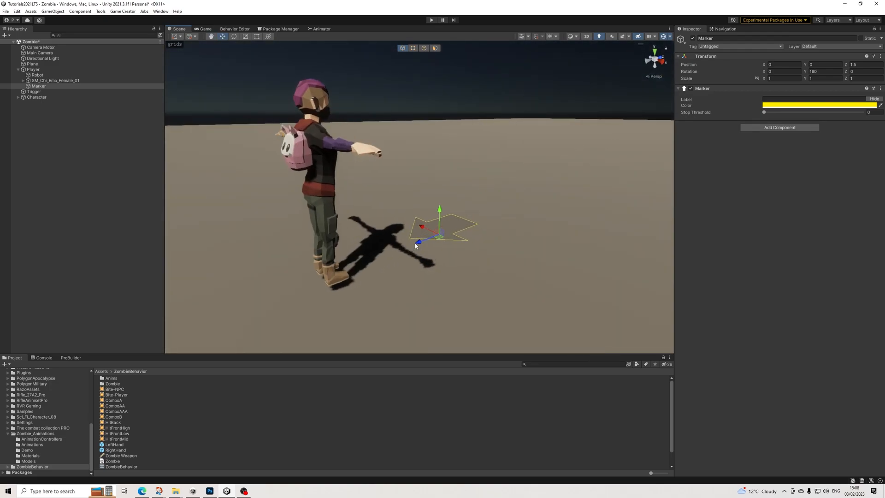
{"action": "mouse_move", "coordinate": [467, 227]}
{"action": "left_mouse_down", "text": "alt"}
{"action": "mouse_move", "coordinate": [531, 230]}
{"action": "mouse_move", "coordinate": [465, 225]}
{"action": "left_mouse_up", "text": "alt"}
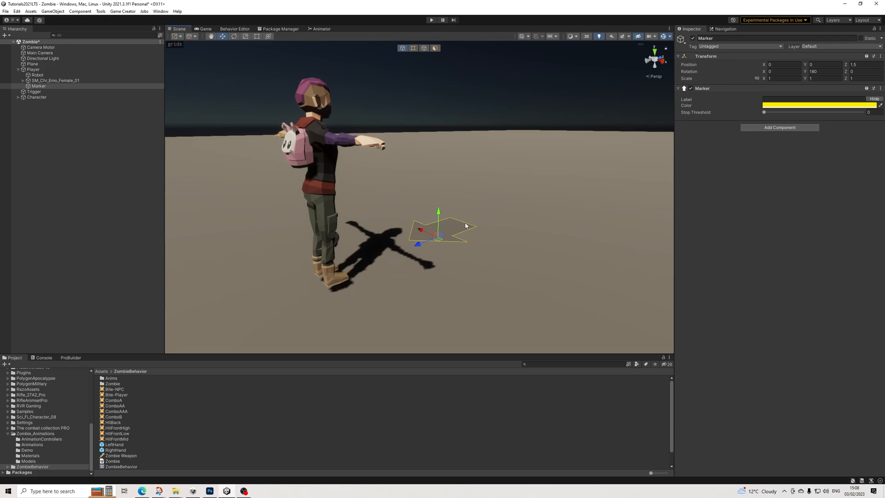
Set the Marker's Y position to 0.2 and check its height in front of the Player from several angles.
{"action": "mouse_move", "coordinate": [466, 230]}
{"action": "left_mouse_down", "text": "alt"}
{"action": "mouse_move", "coordinate": [393, 184]}
{"action": "mouse_move", "coordinate": [421, 179]}
{"action": "mouse_move", "coordinate": [440, 195]}
{"action": "mouse_move", "coordinate": [443, 217]}
{"action": "left_mouse_up", "text": "alt"}
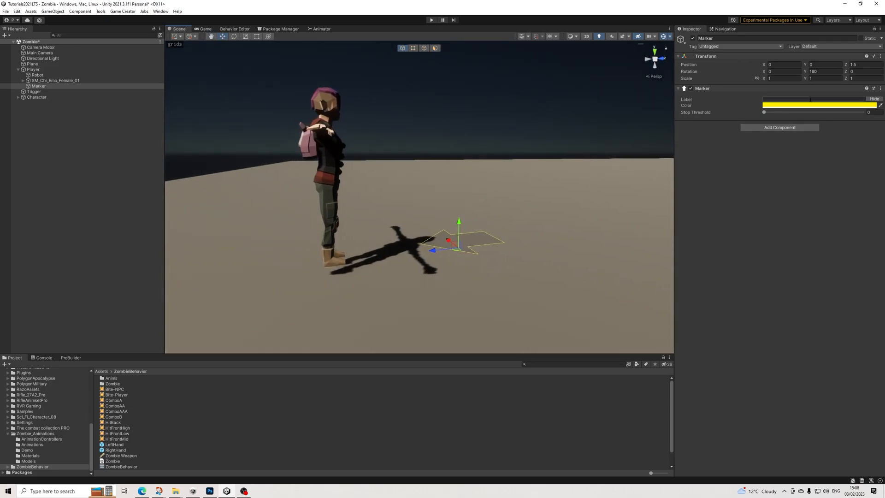
{"action": "left_click", "coordinate": [827, 64]}
{"action": "type", "text": "0.1"}
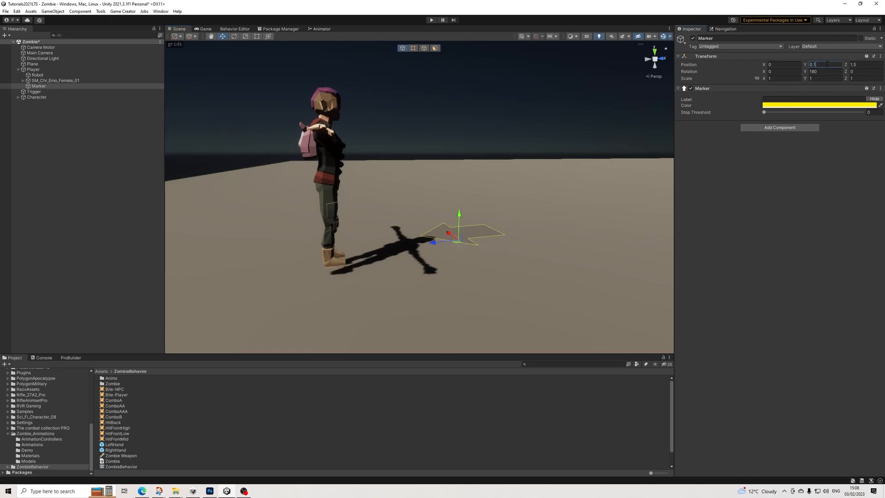
{"action": "key", "text": "BackSpace"}
{"action": "type", "text": "2"}
{"action": "mouse_move", "coordinate": [535, 203]}
{"action": "left_mouse_down", "text": "alt"}
{"action": "mouse_move", "coordinate": [455, 212]}
{"action": "mouse_move", "coordinate": [480, 235]}
{"action": "left_mouse_up", "text": "alt"}
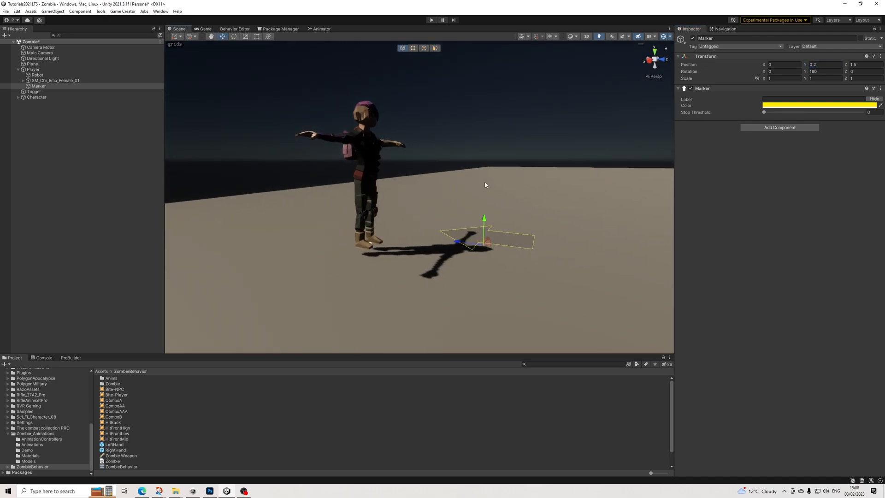
{"action": "left_click_drag", "start_coordinate": [433, 190], "coordinate": [530, 192], "text": "alt"}
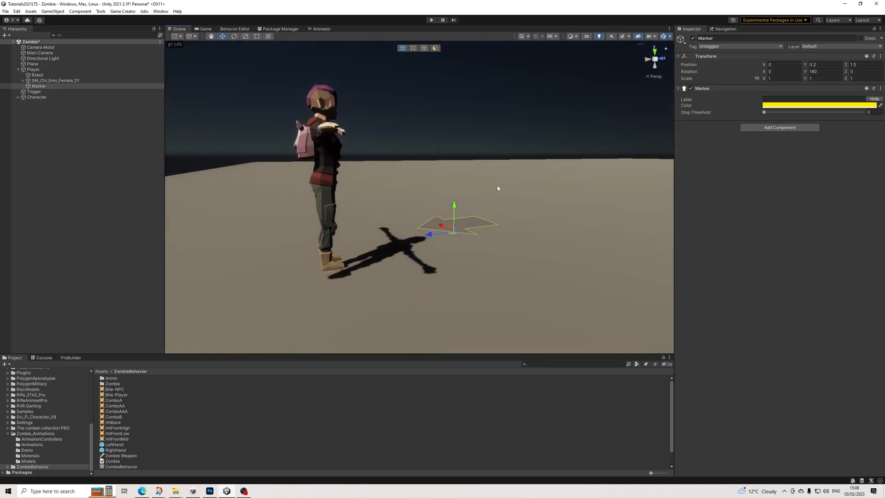
{"action": "mouse_move", "coordinate": [441, 226]}
{"action": "left_mouse_down", "text": "alt"}
{"action": "mouse_move", "coordinate": [472, 216]}
{"action": "mouse_move", "coordinate": [447, 258]}
{"action": "left_mouse_up", "text": "alt"}
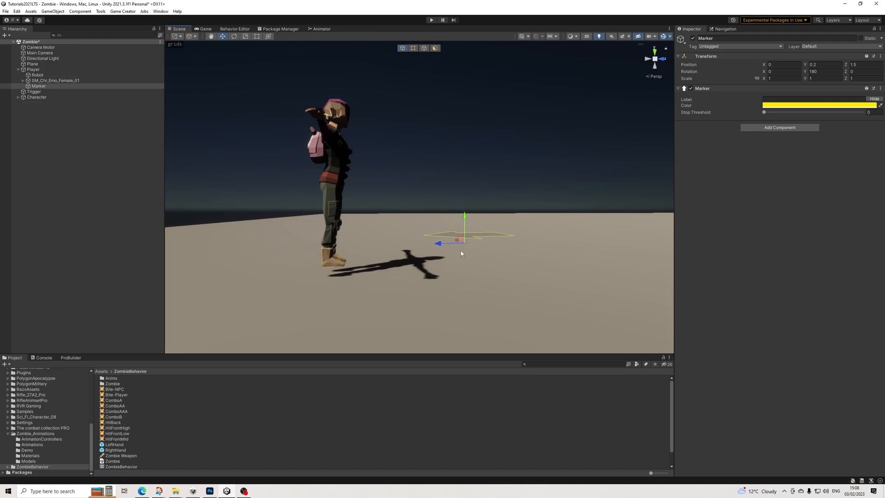
{"action": "mouse_move", "coordinate": [589, 226]}
{"action": "left_mouse_down", "text": "alt"}
{"action": "mouse_move", "coordinate": [526, 233]}
{"action": "mouse_move", "coordinate": [491, 226]}
{"action": "mouse_move", "coordinate": [380, 259]}
{"action": "mouse_move", "coordinate": [467, 249]}
{"action": "mouse_move", "coordinate": [443, 254]}
{"action": "left_mouse_up", "text": "alt"}
{"action": "middle_click_drag", "start_coordinate": [443, 254], "coordinate": [478, 242]}
{"action": "mouse_move", "coordinate": [422, 271]}
{"action": "left_mouse_down", "text": "alt"}
{"action": "mouse_move", "coordinate": [342, 263]}
{"action": "mouse_move", "coordinate": [408, 263]}
{"action": "mouse_move", "coordinate": [324, 279]}
{"action": "mouse_move", "coordinate": [364, 269]}
{"action": "left_mouse_up", "text": "alt"}
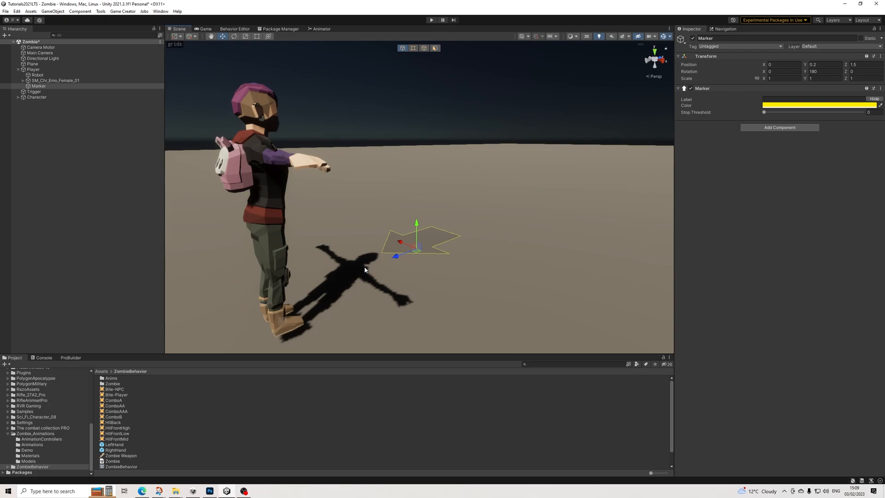
{"action": "mouse_move", "coordinate": [364, 270]}
{"action": "left_mouse_down", "text": "alt"}
{"action": "mouse_move", "coordinate": [454, 240]}
{"action": "mouse_move", "coordinate": [272, 238]}
{"action": "mouse_move", "coordinate": [484, 242]}
{"action": "left_mouse_up", "text": "alt"}
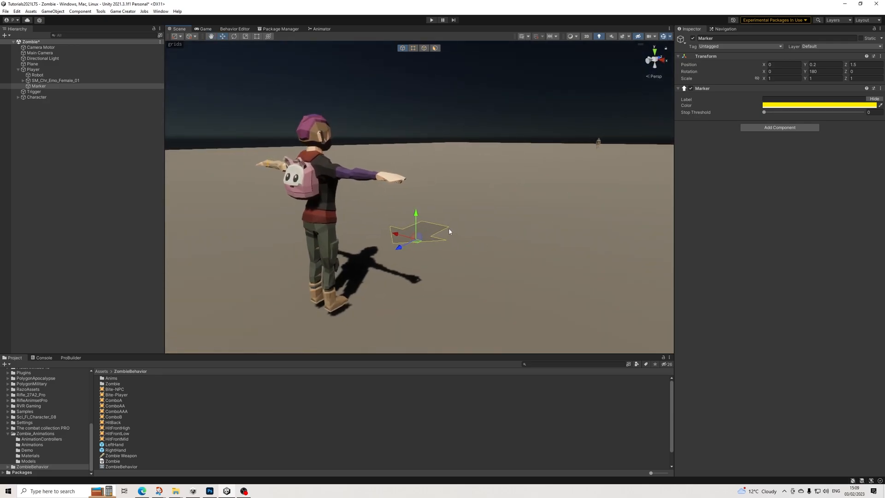
{"action": "mouse_move", "coordinate": [452, 239]}
{"action": "left_mouse_down", "text": "alt"}
{"action": "mouse_move", "coordinate": [394, 215]}
{"action": "mouse_move", "coordinate": [438, 222]}
{"action": "left_mouse_up", "text": "alt"}
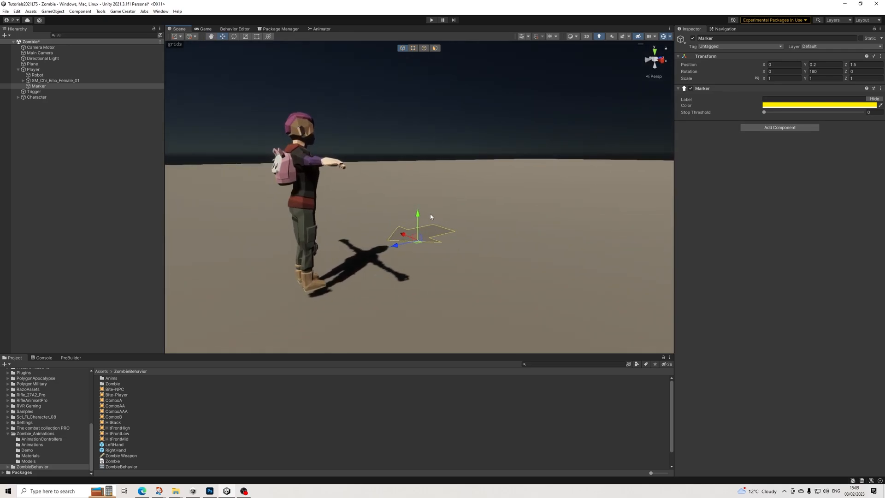
Add a Box Collider to the Marker as a trigger, move it above the Marker component and collapse it.
{"action": "left_click", "coordinate": [760, 129]}
{"action": "type", "text": "box"}
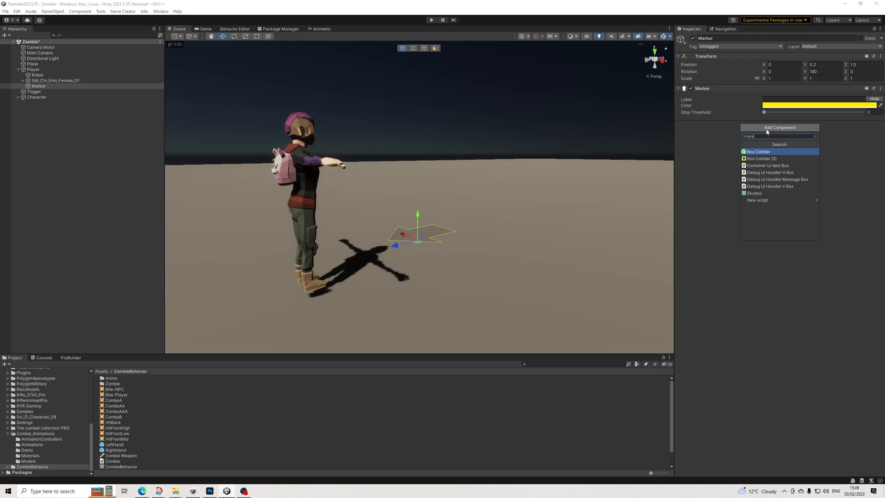
{"action": "key", "text": "Return"}
{"action": "left_click", "coordinate": [765, 143]}
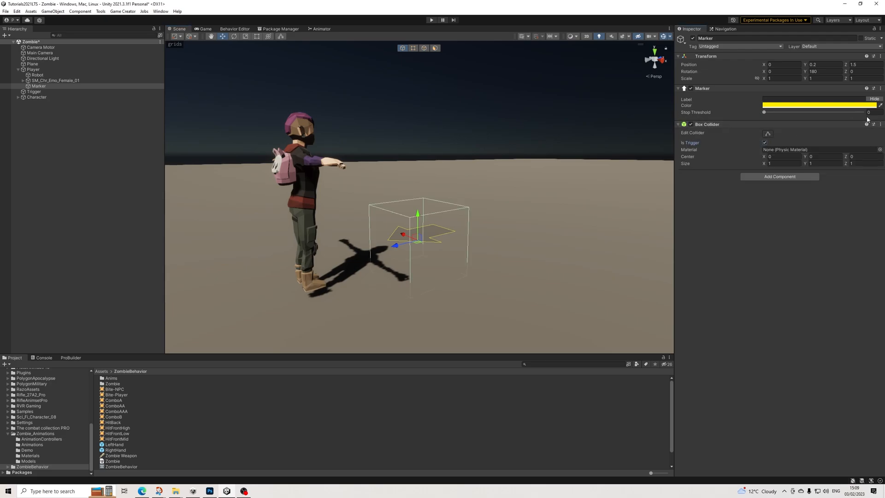
{"action": "left_click", "coordinate": [881, 124]}
{"action": "left_click", "coordinate": [827, 149]}
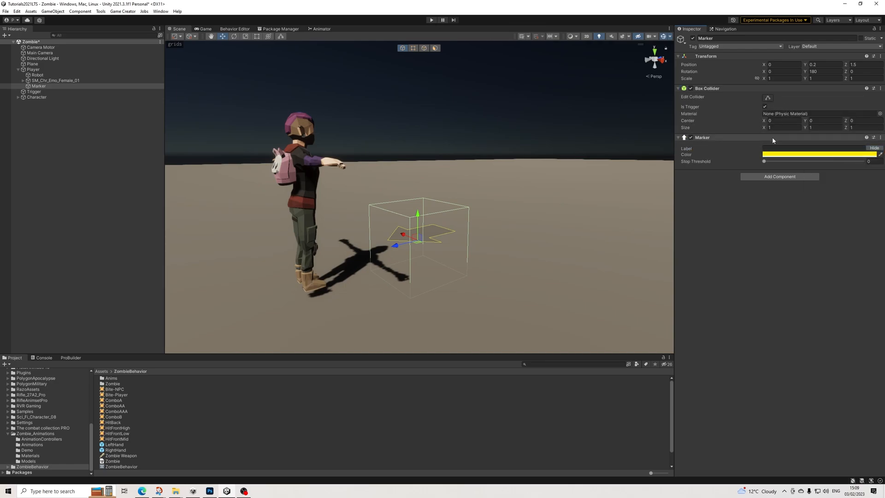
{"action": "left_click", "coordinate": [721, 88]}
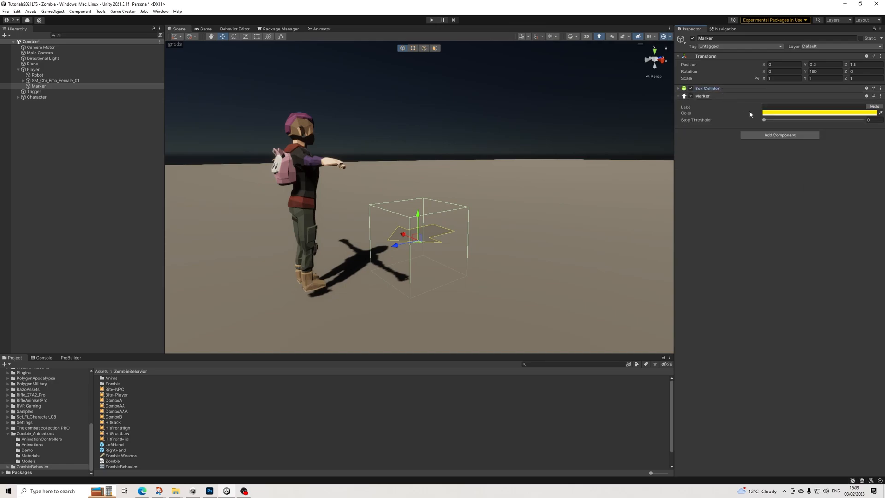
Add Trigger and Actions components to the Marker and assign the Actions to the Trigger's On Start event.
{"action": "left_click", "coordinate": [762, 136]}
{"action": "type", "text": "trigger"}
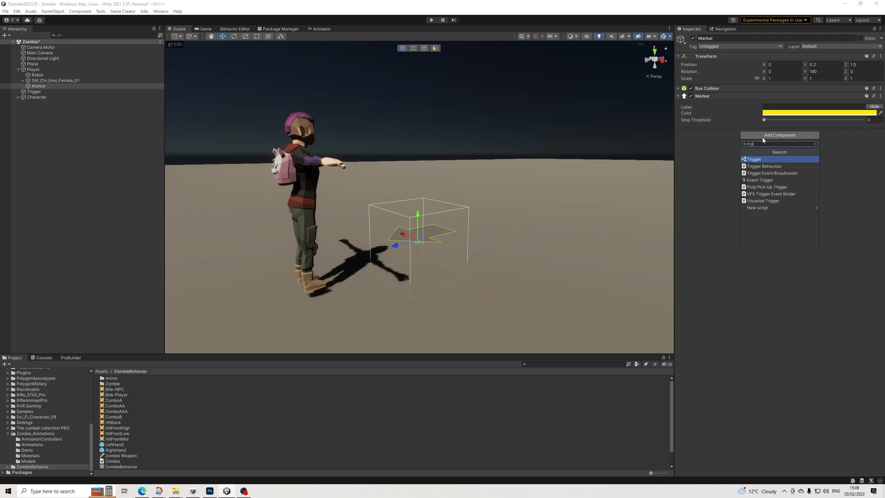
{"action": "key", "text": "Return"}
{"action": "left_click", "coordinate": [782, 175]}
{"action": "type", "text": "act"}
{"action": "left_click", "coordinate": [755, 199]}
{"action": "left_click", "coordinate": [701, 159]}
{"action": "left_click_drag", "start_coordinate": [703, 178], "coordinate": [724, 166]}
Add a Local Variables component to the Player with a Game Object variable named Player.
{"action": "left_click", "coordinate": [51, 69]}
{"action": "left_click", "coordinate": [760, 147]}
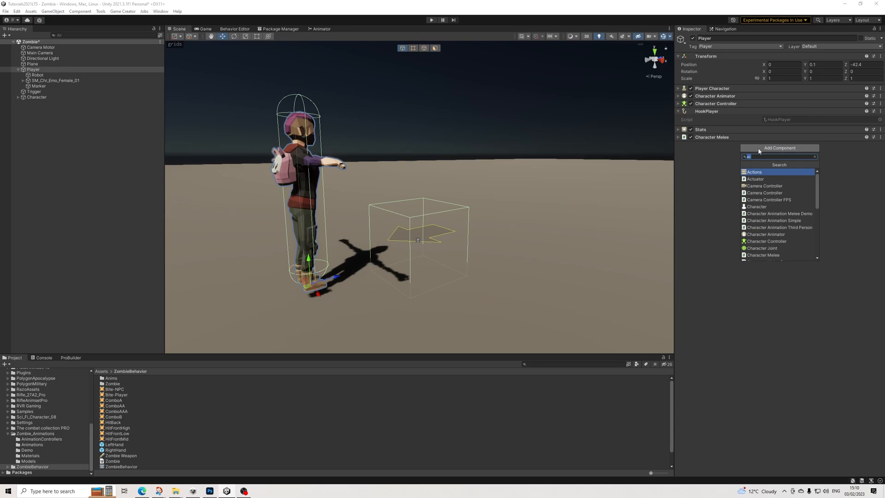
{"action": "type", "text": "local"}
{"action": "key", "text": "Return"}
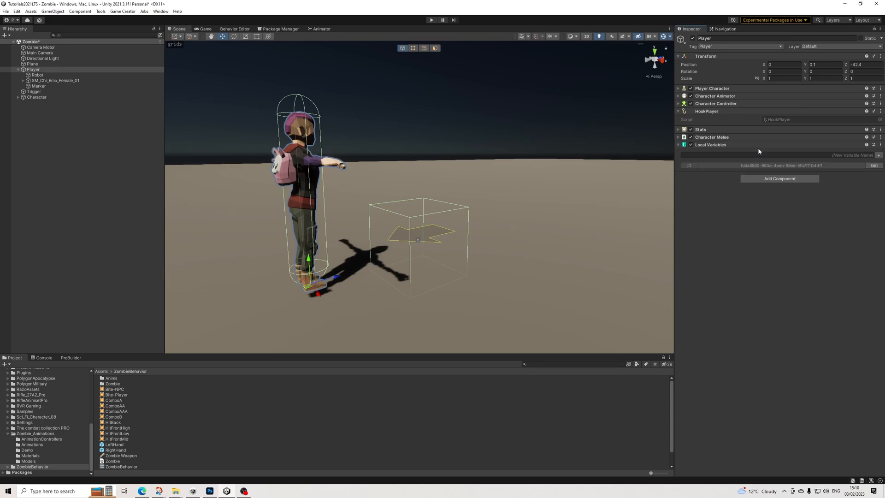
{"action": "left_click", "coordinate": [878, 155]}
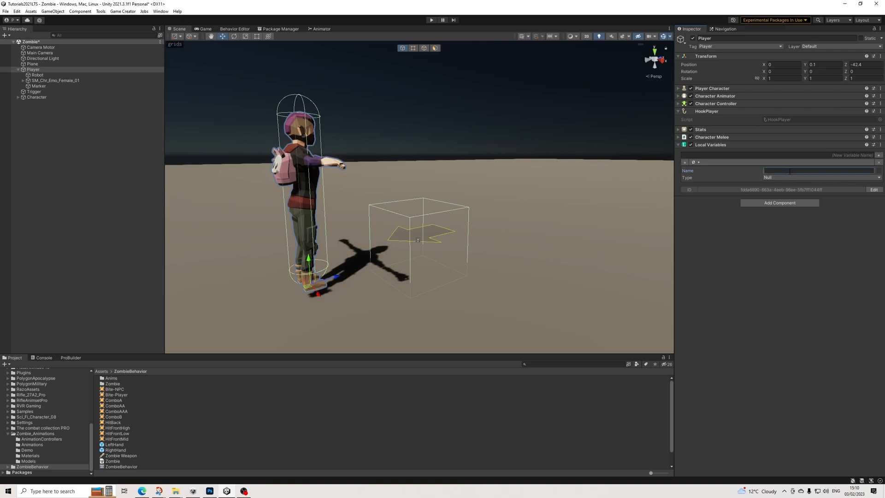
{"action": "type", "text": "Player"}
{"action": "left_click", "coordinate": [772, 177]}
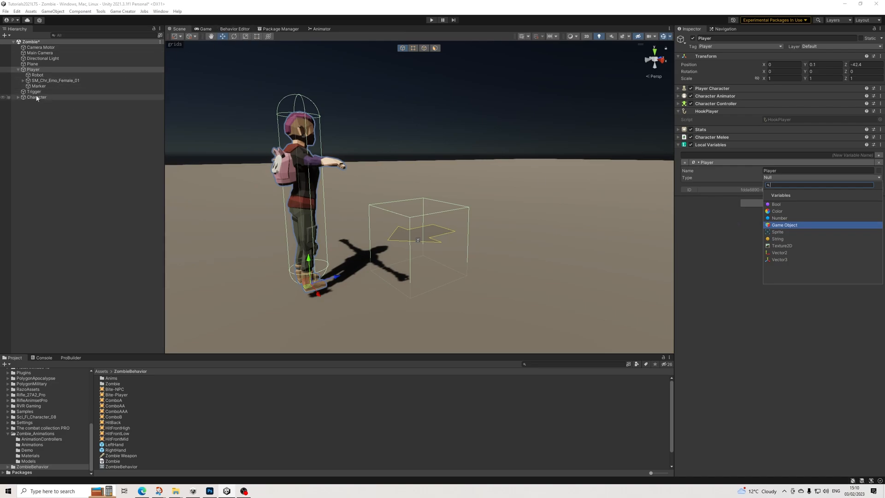
{"action": "left_click", "coordinate": [781, 224]}
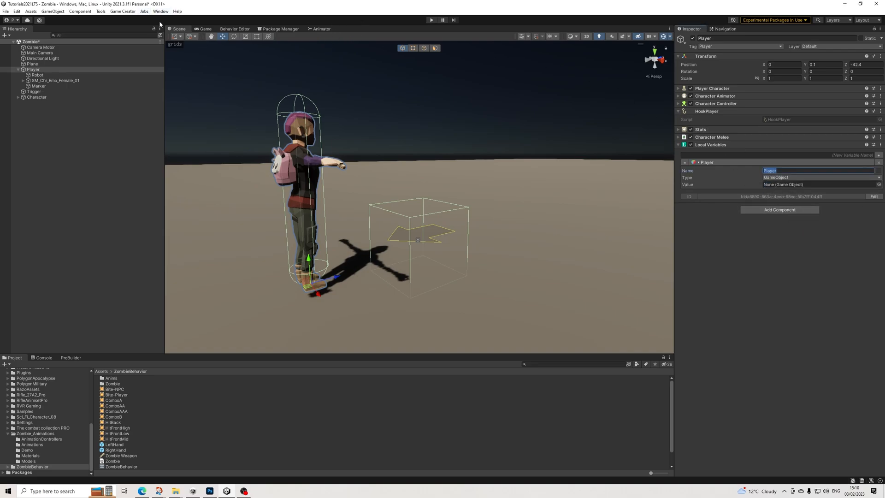
{"action": "left_click", "coordinate": [783, 171]}
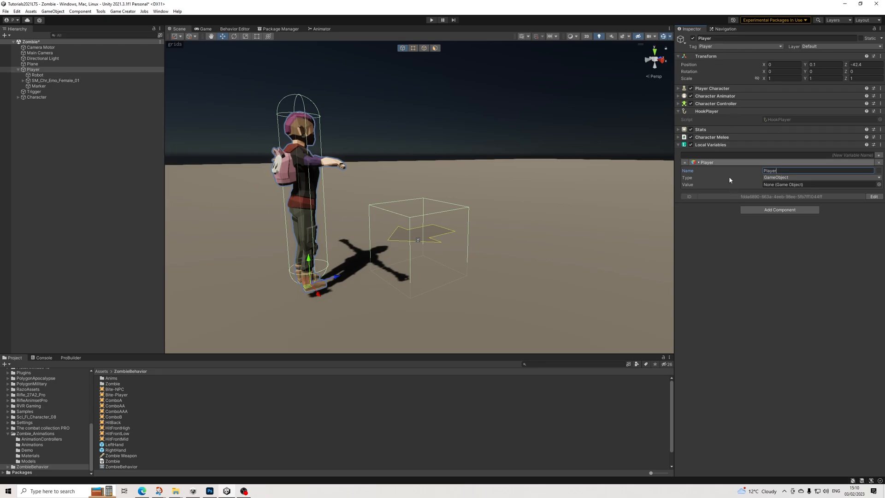
Add a GameObject variable assignment to the Marker's Actions and take its value from Invoker.
{"action": "left_click", "coordinate": [45, 86]}
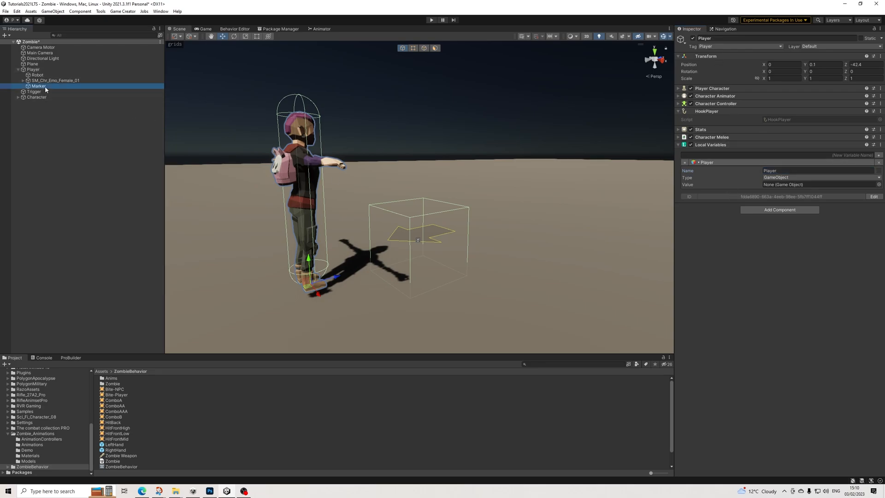
{"action": "left_click", "coordinate": [708, 187]}
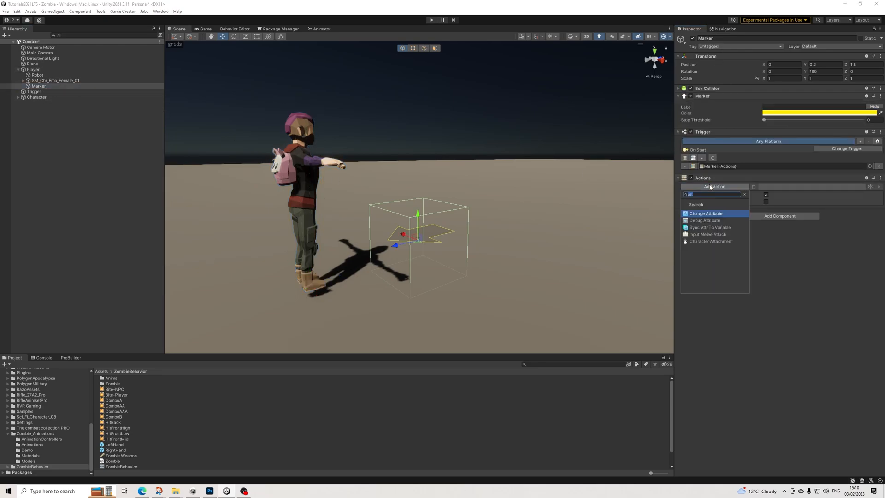
{"action": "type", "text": "gam"}
{"action": "key", "text": "Down"}
{"action": "key", "text": "Down"}
{"action": "key", "text": "Down"}
{"action": "key", "text": "Down"}
{"action": "key", "text": "Return"}
{"action": "left_click", "coordinate": [779, 194]}
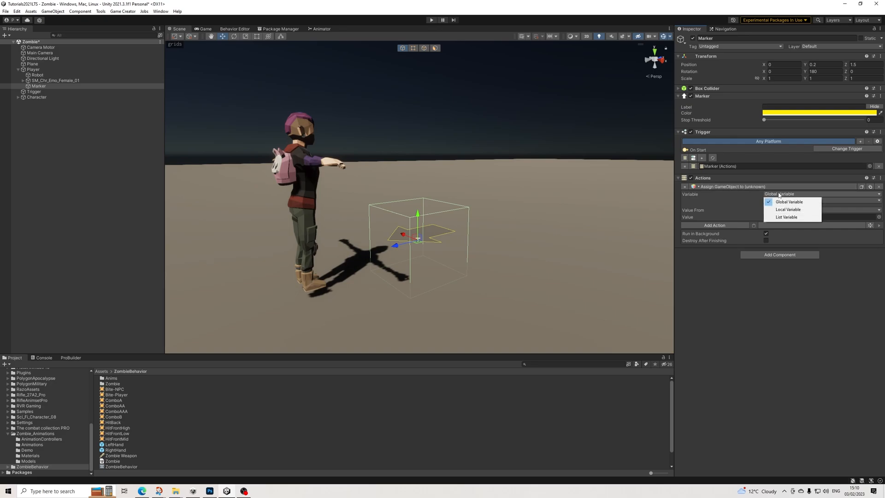
{"action": "left_click", "coordinate": [739, 205]}
{"action": "left_click", "coordinate": [778, 211]}
{"action": "left_click", "coordinate": [786, 227]}
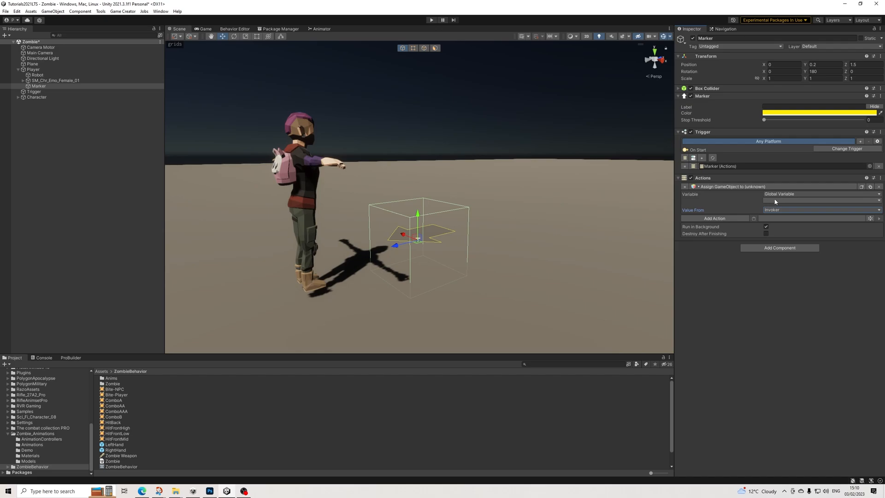
Make the assignment target a Local Variable on the Player named MarkerBite.
{"action": "left_click", "coordinate": [776, 195]}
{"action": "left_click", "coordinate": [783, 209]}
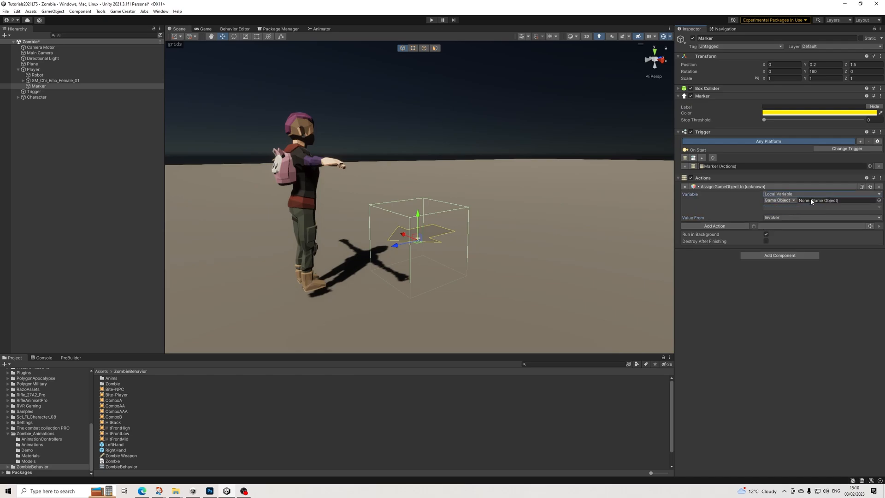
{"action": "left_click", "coordinate": [781, 201]}
{"action": "left_click", "coordinate": [778, 207]}
{"action": "left_click", "coordinate": [769, 206]}
{"action": "type", "text": "M"}
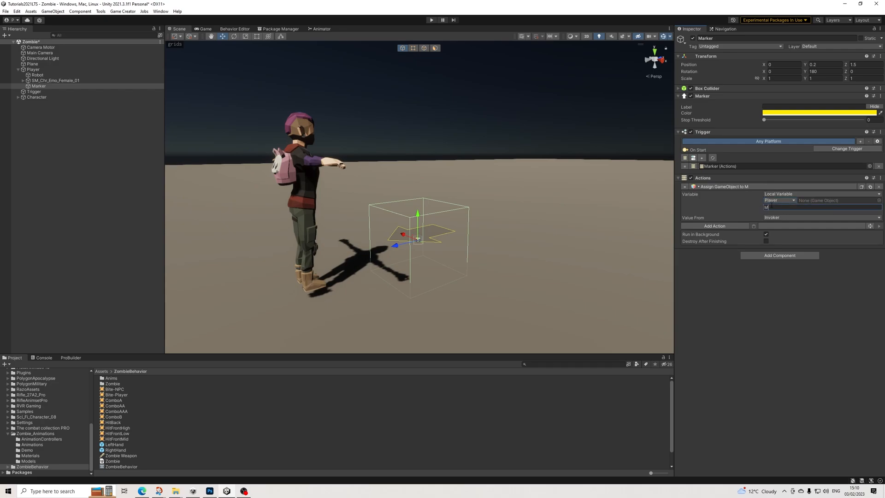
{"action": "type", "text": "arkerBite"}
{"action": "left_click_drag", "start_coordinate": [511, 212], "coordinate": [431, 227], "text": "alt"}
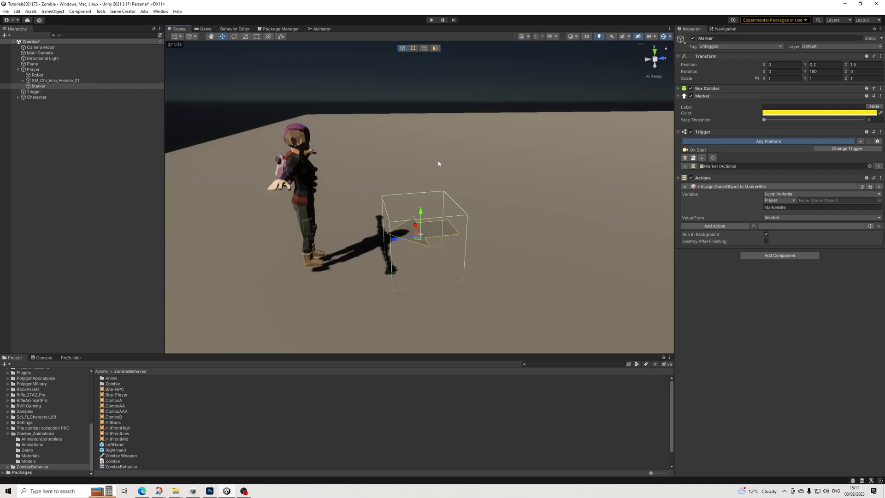
Create a second Game Creator Camera Motor, place it below the existing one and rename it Camera Motor - Bite.
{"action": "left_click", "coordinate": [46, 86]}
{"action": "right_click", "coordinate": [57, 109]}
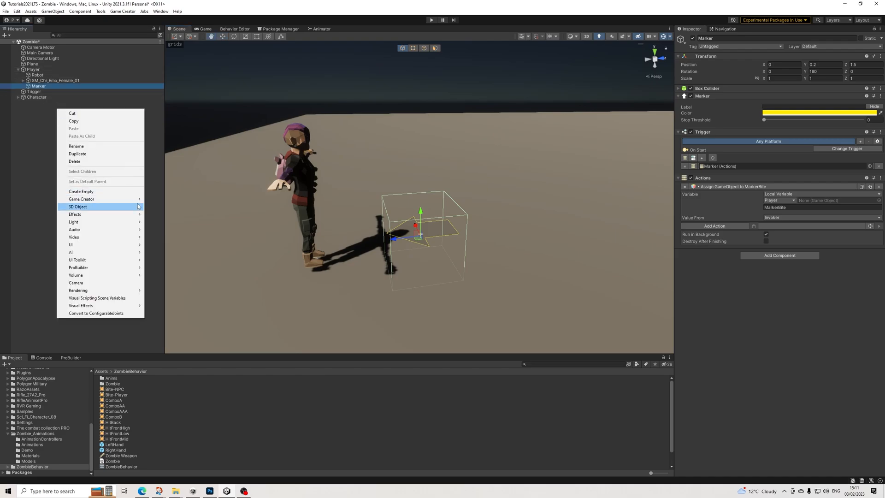
{"action": "mouse_move", "coordinate": [137, 199]}
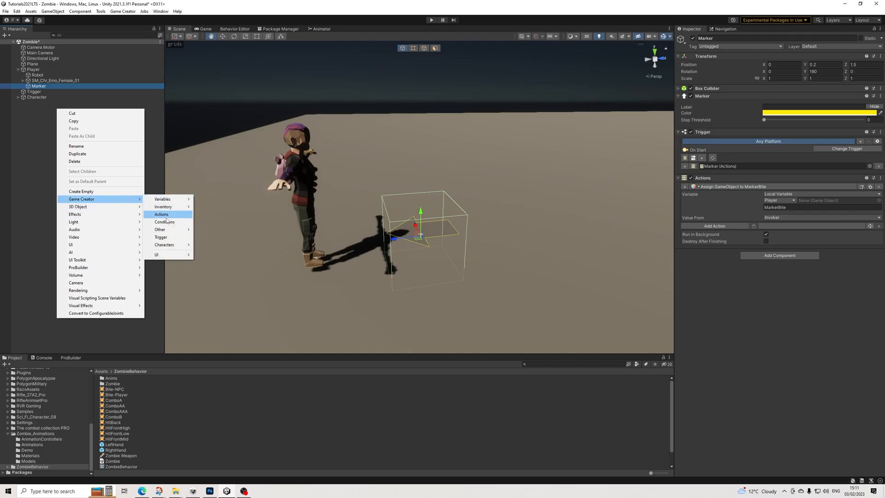
{"action": "mouse_move", "coordinate": [161, 230]}
{"action": "left_click", "coordinate": [216, 244]}
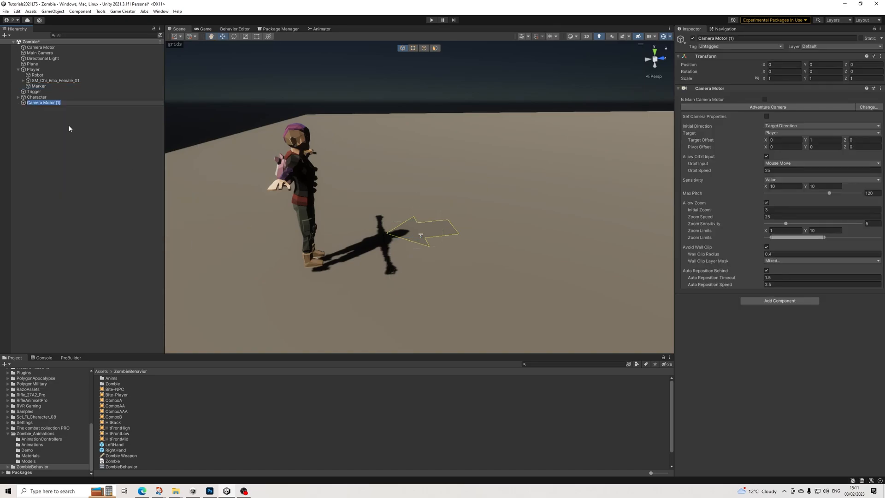
{"action": "left_click_drag", "start_coordinate": [57, 103], "coordinate": [49, 50]}
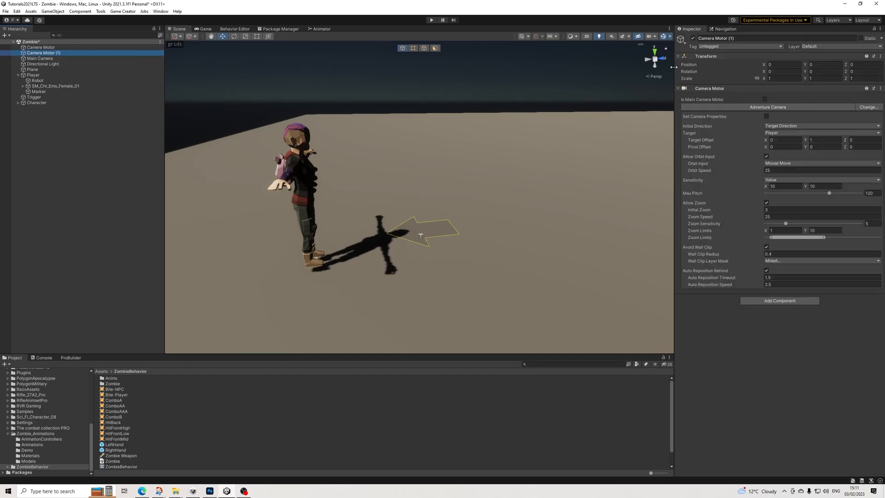
{"action": "left_click", "coordinate": [752, 38]}
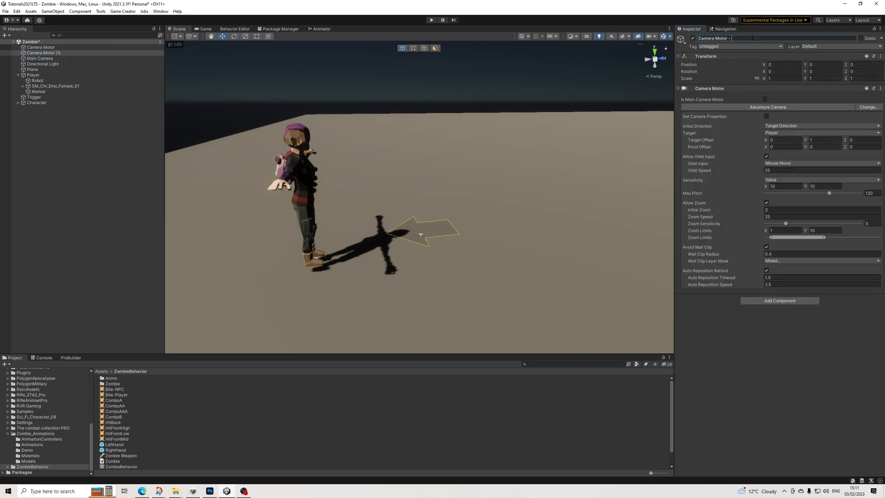
{"action": "key", "text": "Return"}
Set the bite camera's Target Offset Y to 1.5 and Pivot Offset X to -0.35, and turn off Allow Orbit Input.
{"action": "left_click", "coordinate": [819, 139]}
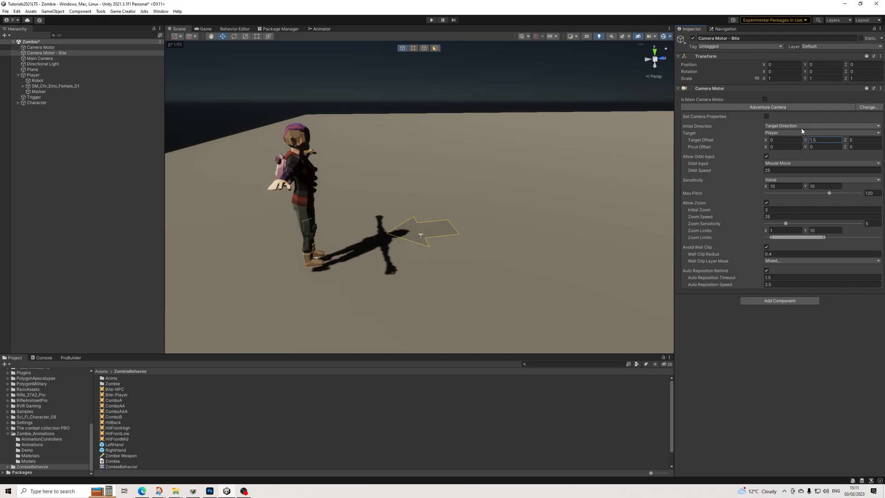
{"action": "type", "text": "1.5"}
{"action": "left_click", "coordinate": [794, 147]}
{"action": "left_click", "coordinate": [766, 156]}
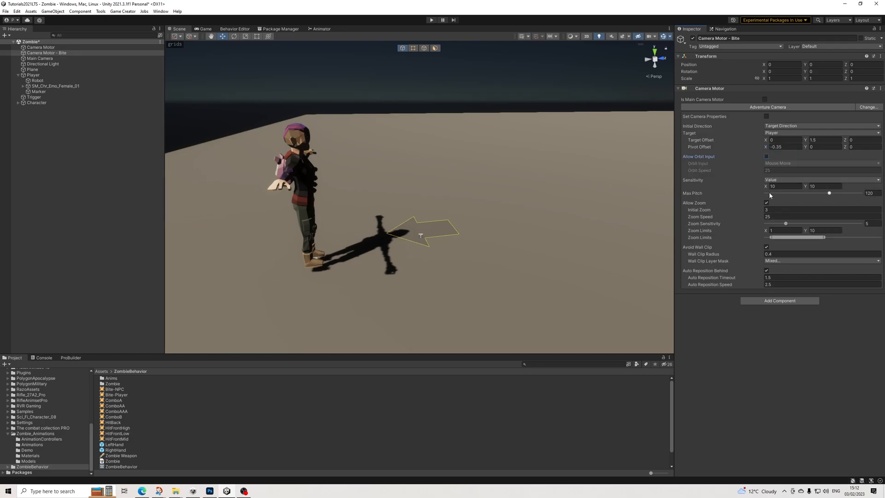
Set the bite camera's Initial Zoom to 1 and Wall Clip Radius to 0.0000003, and turn off Auto Reposition Behind.
{"action": "left_click", "coordinate": [773, 209]}
{"action": "type", "text": "1"}
{"action": "left_click", "coordinate": [766, 271]}
{"action": "left_click", "coordinate": [785, 253]}
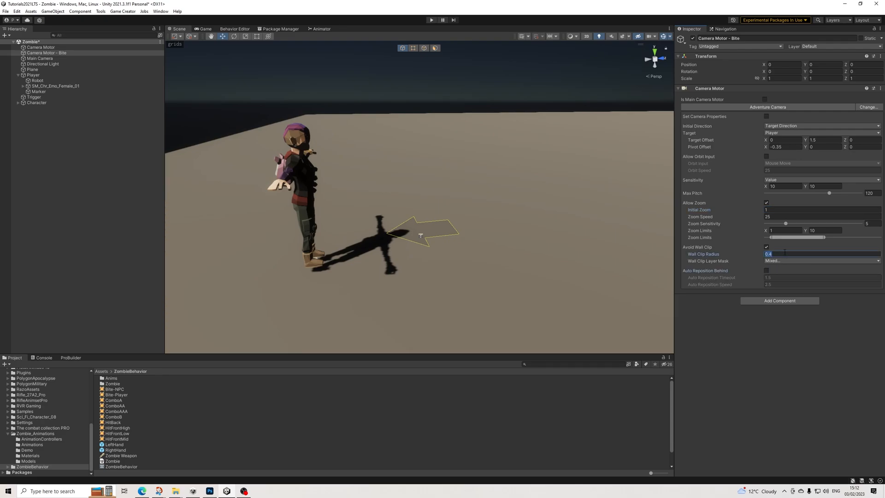
{"action": "type", "text": "0.0000003"}
{"action": "key", "text": "Return"}
{"action": "mouse_move", "coordinate": [470, 178]}
{"action": "left_mouse_down", "text": "alt"}
{"action": "mouse_move", "coordinate": [575, 178]}
{"action": "mouse_move", "coordinate": [486, 183]}
{"action": "left_mouse_up", "text": "alt"}
{"action": "left_click_drag", "start_coordinate": [440, 185], "coordinate": [479, 182], "text": "alt"}
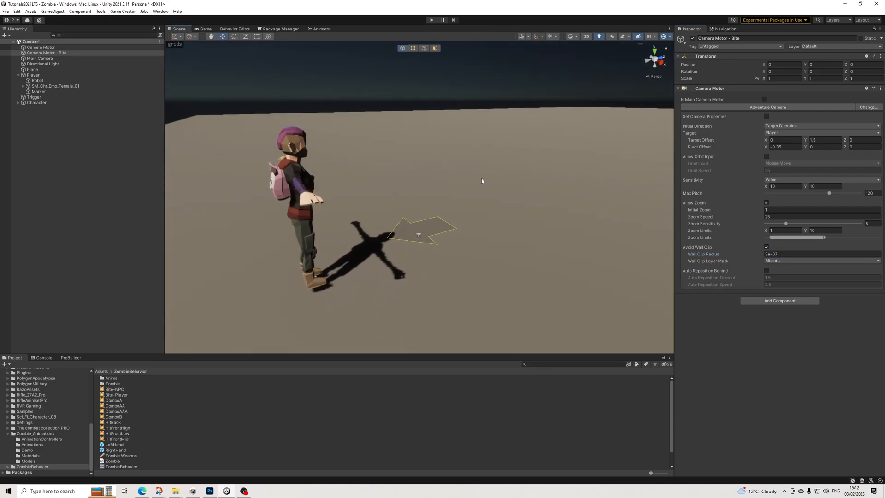
{"action": "middle_click_drag", "start_coordinate": [463, 179], "coordinate": [488, 261]}
{"action": "left_click_drag", "start_coordinate": [488, 262], "coordinate": [524, 195], "text": "alt"}
{"action": "scroll", "coordinate": [523, 194], "scroll_direction": "up", "scroll_amount": 4}
{"action": "middle_click_drag", "start_coordinate": [523, 194], "coordinate": [508, 183]}
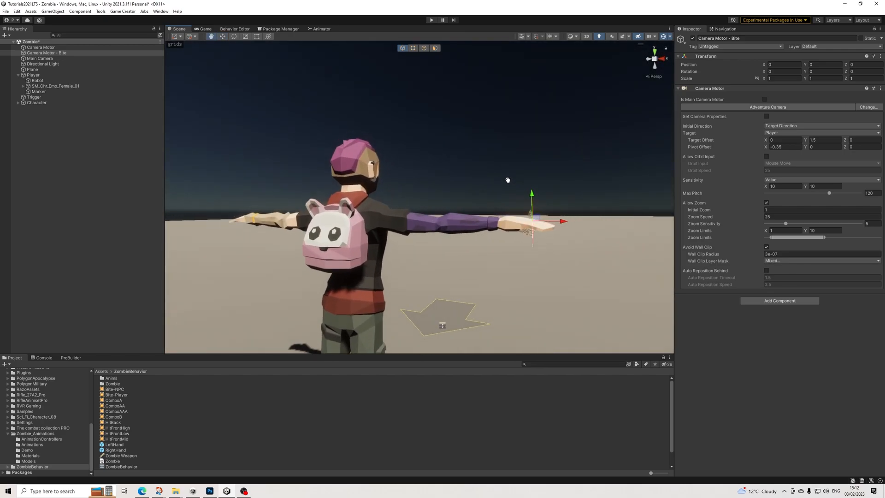
{"action": "scroll", "coordinate": [508, 183], "scroll_direction": "up", "scroll_amount": 2}
{"action": "scroll", "coordinate": [508, 183], "scroll_direction": "up", "scroll_amount": 2}
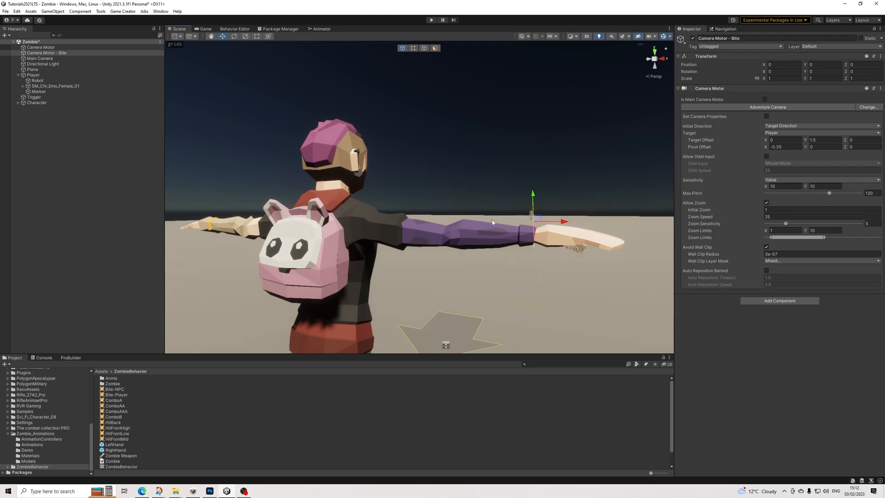
Add Trigger and Actions components to Camera Motor - Bite and give the trigger a slot that runs these actions.
{"action": "left_click", "coordinate": [777, 303]}
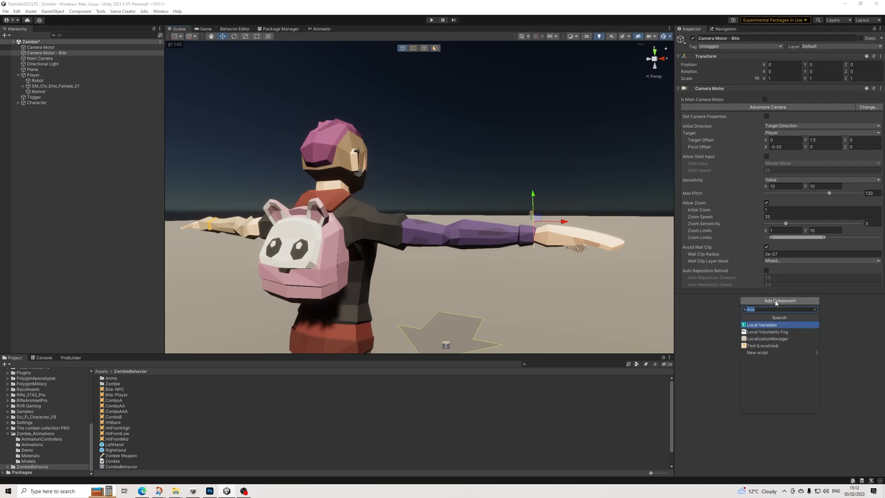
{"action": "type", "text": "trig"}
{"action": "key", "text": "Return"}
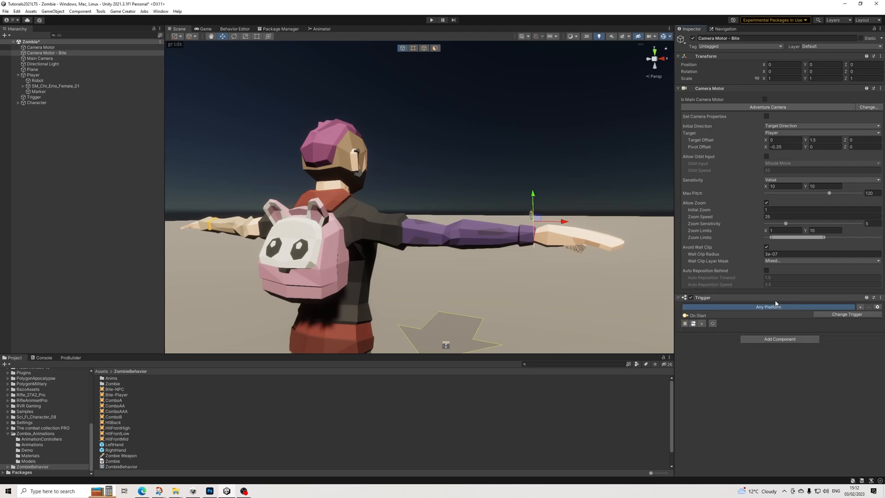
{"action": "left_click", "coordinate": [773, 341]}
{"action": "type", "text": "act"}
{"action": "left_click", "coordinate": [750, 364]}
{"action": "left_click", "coordinate": [701, 324]}
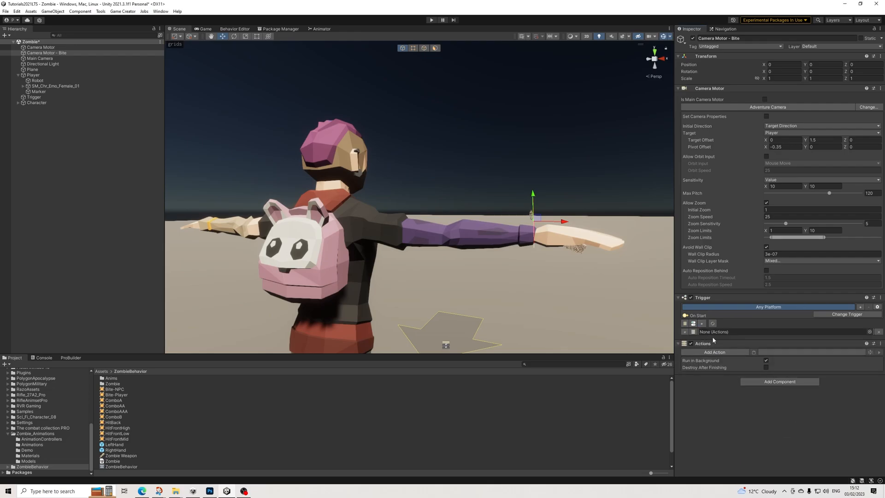
Add an Assign GameObject action to the Actions component of Camera Motor - Bite.
{"action": "left_click", "coordinate": [726, 353]}
{"action": "type", "text": "gam"}
{"action": "key", "text": "Down"}
{"action": "key", "text": "Down"}
{"action": "key", "text": "Down"}
{"action": "key", "text": "Down"}
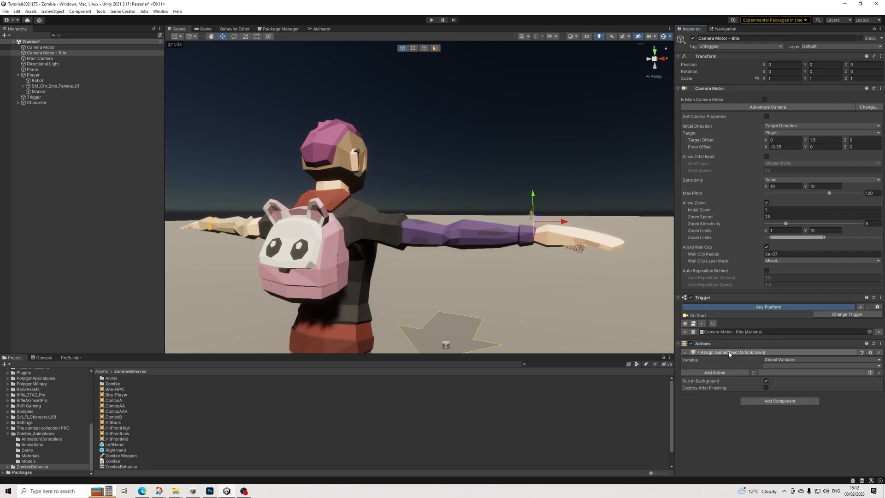
{"action": "key", "text": "Return"}
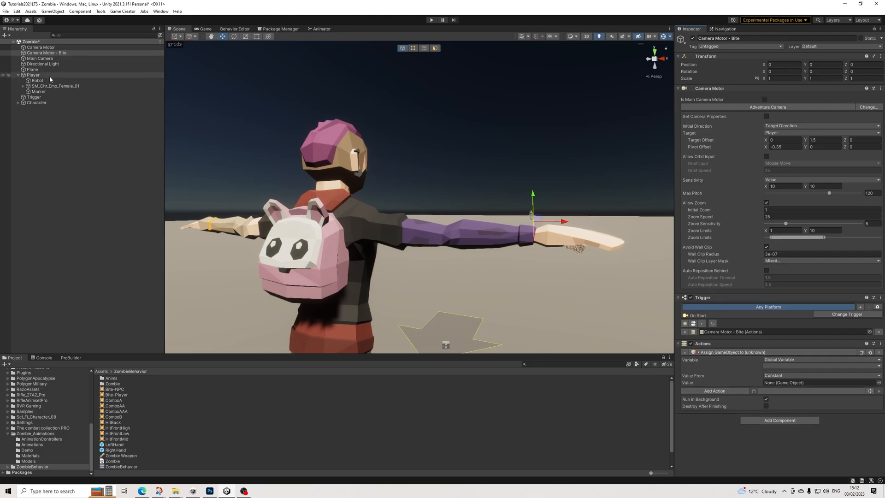
Rename the Player's existing Local Variable to MarkerBite.
{"action": "left_click", "coordinate": [33, 75]}
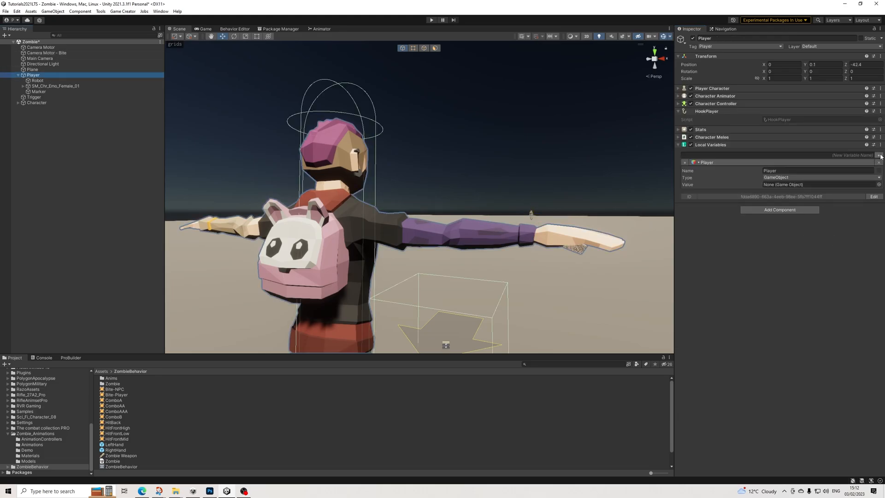
{"action": "left_click", "coordinate": [777, 171]}
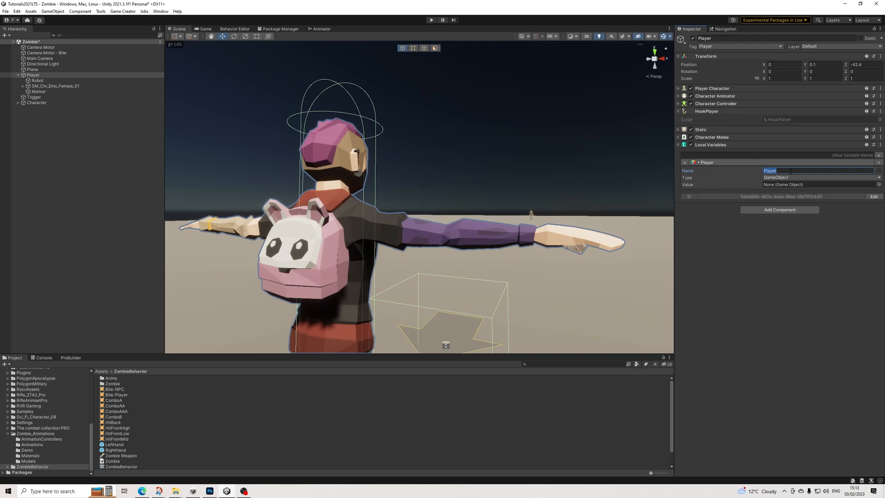
{"action": "type", "text": "Marerk"}
{"action": "key", "text": "BackSpace"}
{"action": "key", "text": "BackSpace"}
{"action": "key", "text": "BackSpace"}
{"action": "type", "text": "kerBite"}
Add a second Local Variable to the Player named CameraBite, with the type Game Object.
{"action": "left_click", "coordinate": [878, 155]}
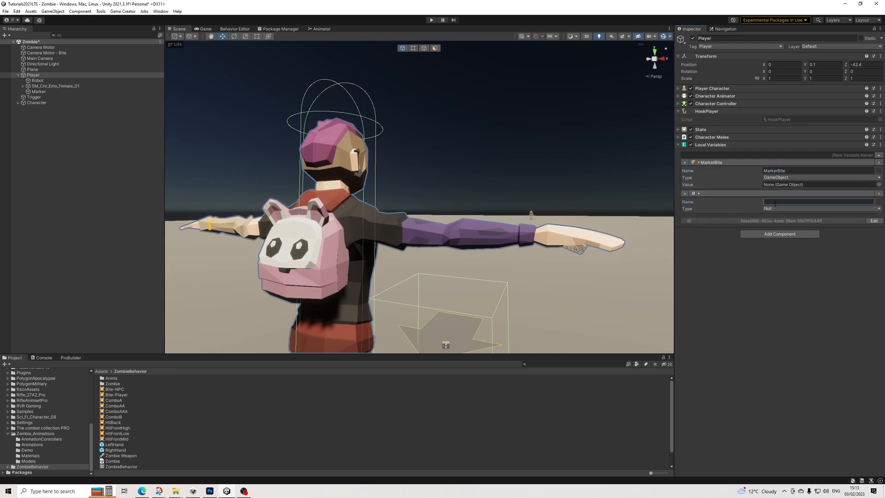
{"action": "type", "text": "Came"}
{"action": "left_click", "coordinate": [774, 209]}
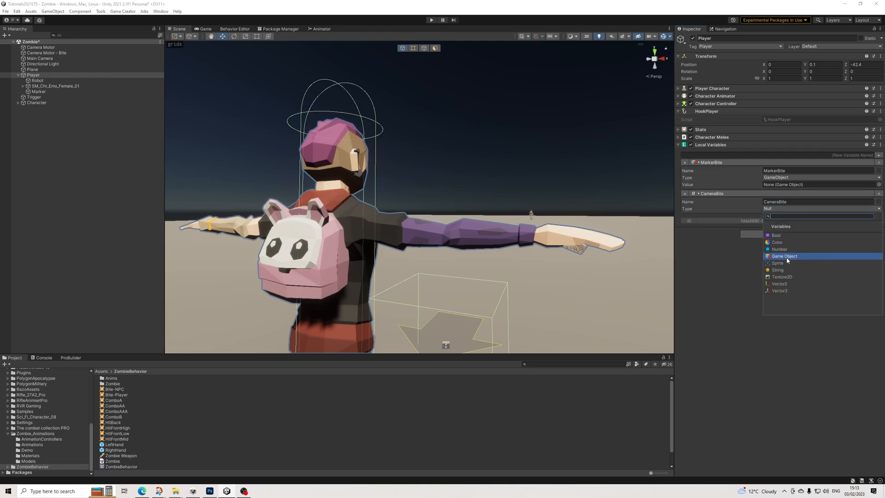
{"action": "left_click", "coordinate": [787, 259]}
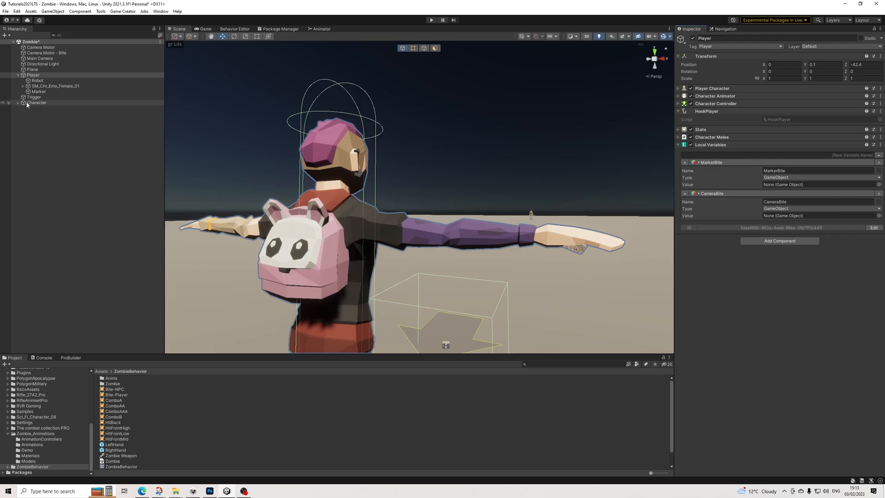
Make the bite camera's assignment target the Player's Local Variable CameraBite and take its value from Invoker.
{"action": "left_click", "coordinate": [46, 52]}
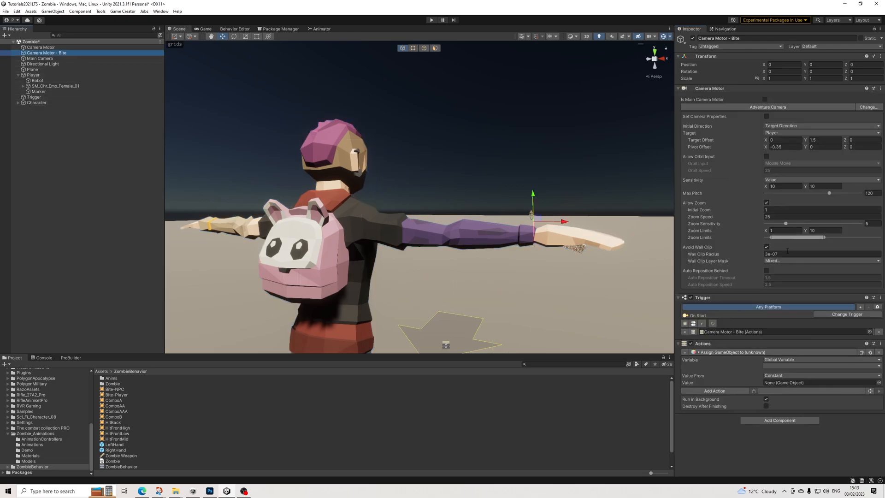
{"action": "left_click", "coordinate": [779, 363]}
{"action": "left_click", "coordinate": [781, 373]}
{"action": "left_click", "coordinate": [779, 365]}
{"action": "left_click", "coordinate": [777, 374]}
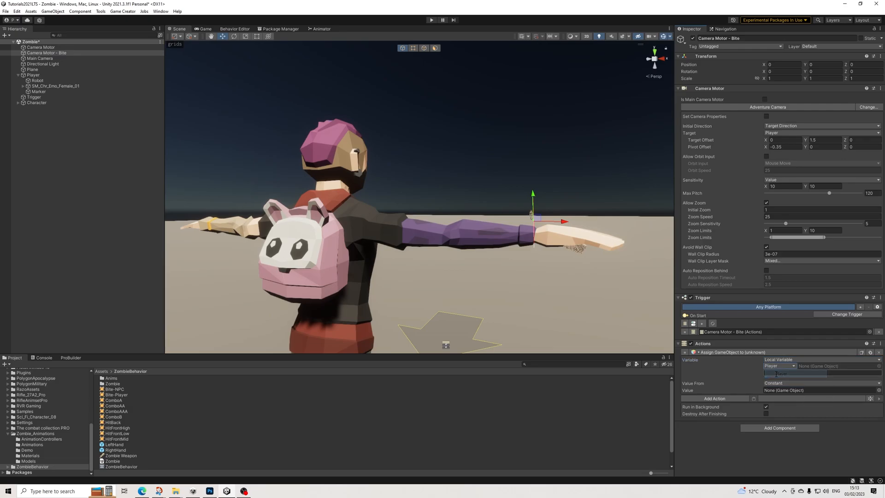
{"action": "type", "text": "Camer"}
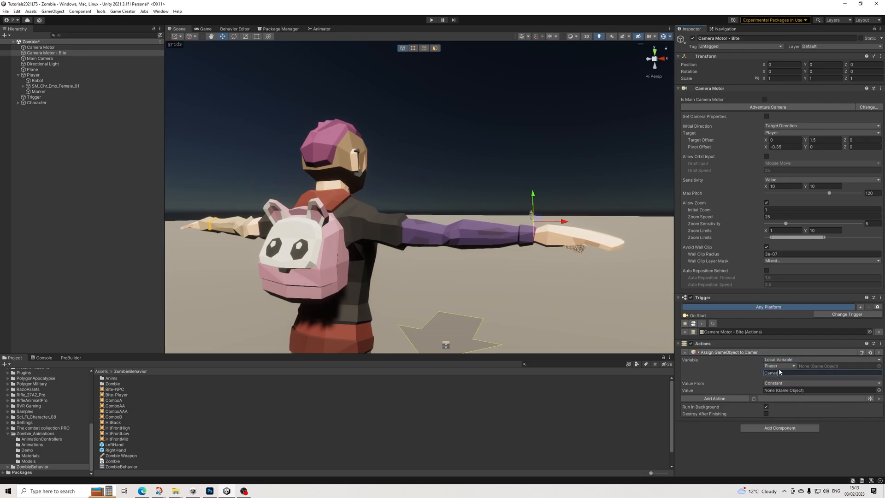
{"action": "type", "text": "aBit"}
{"action": "key", "text": "BackSpace"}
{"action": "type", "text": "Bite"}
{"action": "left_click", "coordinate": [820, 383]}
{"action": "left_click", "coordinate": [783, 399]}
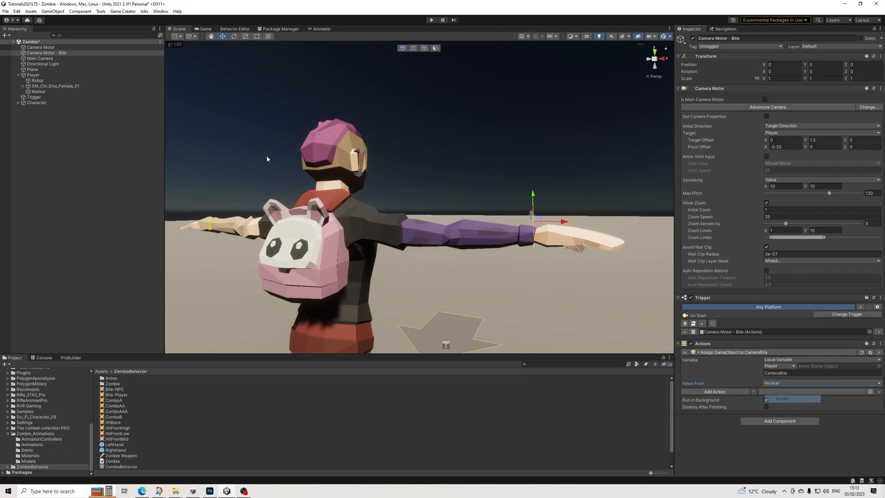
Check the variable name in the Marker's assignment against the Player's Local Variables and examine the Player in the scene.
{"action": "left_click", "coordinate": [36, 91]}
{"action": "left_click", "coordinate": [790, 207]}
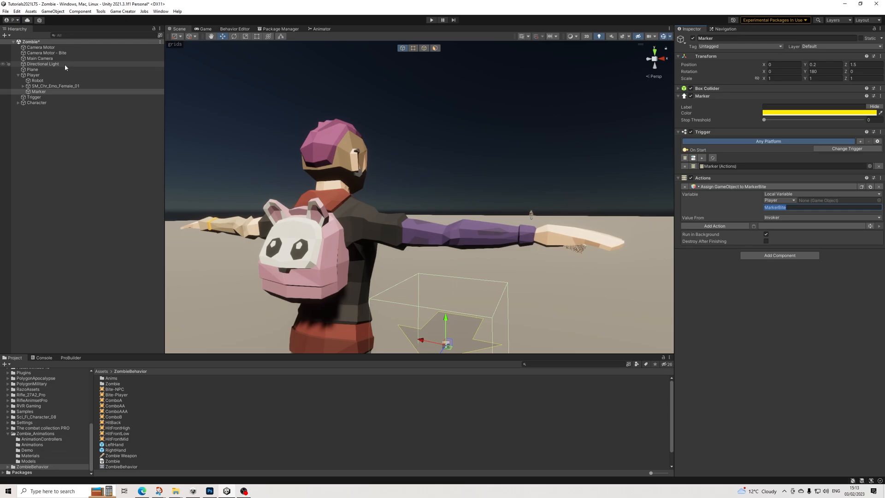
{"action": "left_click", "coordinate": [57, 74]}
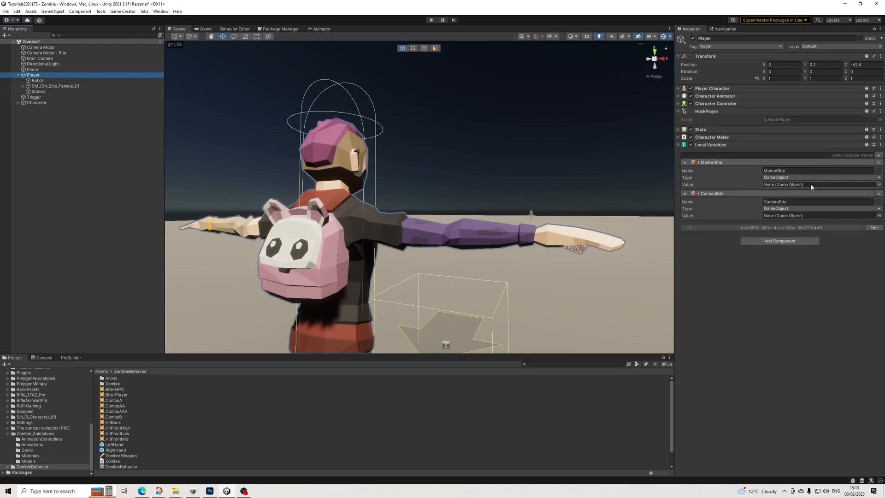
{"action": "scroll", "coordinate": [506, 203], "scroll_direction": "down", "scroll_amount": 5}
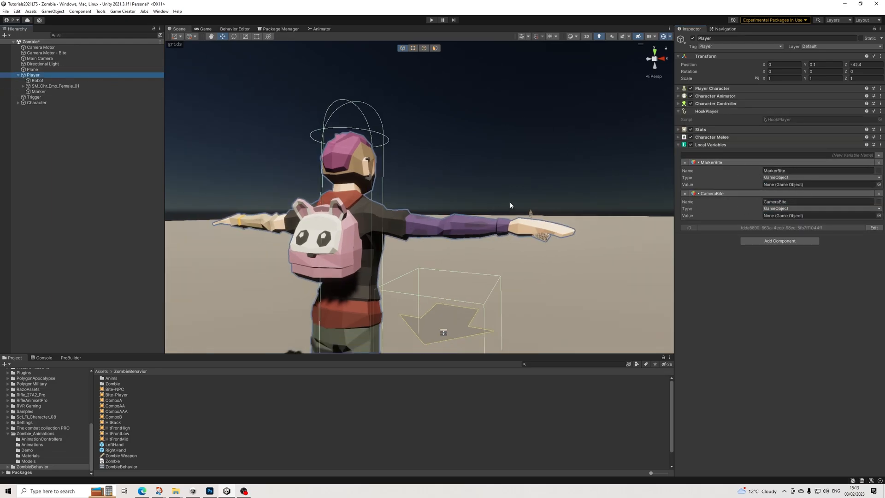
{"action": "left_click_drag", "start_coordinate": [516, 216], "coordinate": [496, 223], "text": "alt"}
{"action": "left_click", "coordinate": [546, 134]}
{"action": "middle_click_drag", "start_coordinate": [530, 147], "coordinate": [514, 141]}
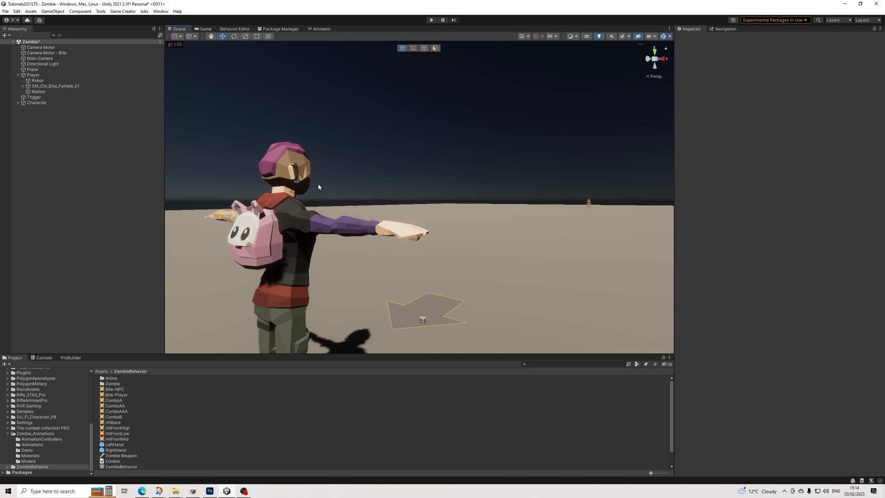
Open the ZombieBehavior graph used by the Character and bring its Random Selector branch into view.
{"action": "left_click", "coordinate": [18, 75]}
{"action": "left_click", "coordinate": [36, 87]}
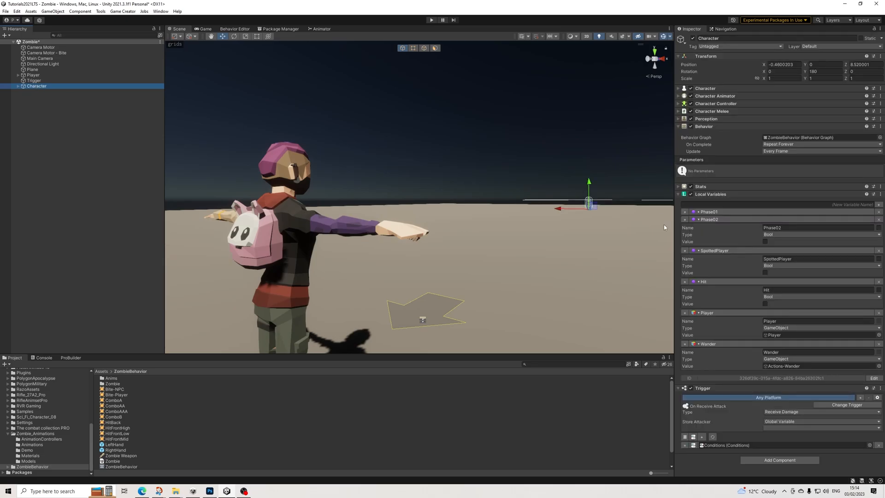
{"action": "left_click", "coordinate": [805, 137]}
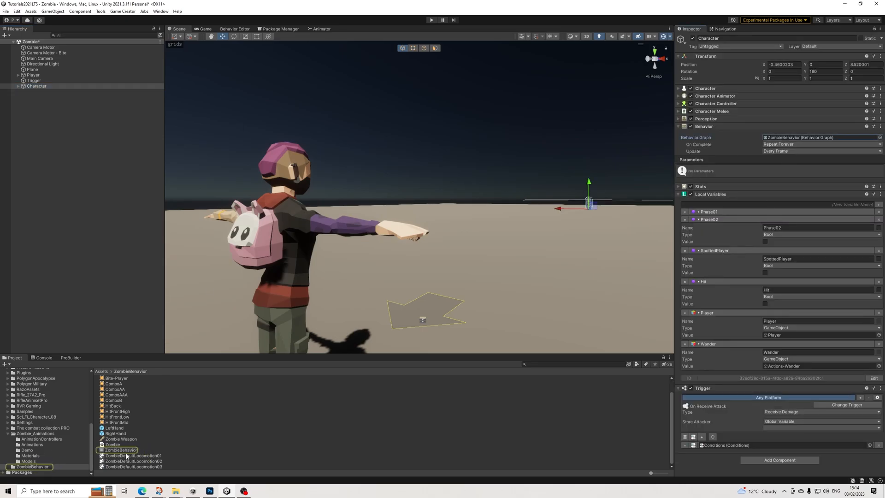
{"action": "double_click", "coordinate": [131, 450]}
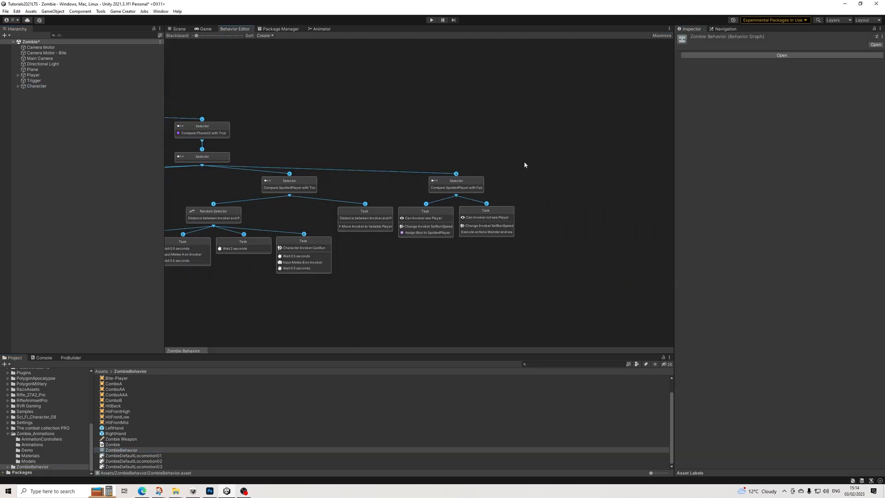
{"action": "middle_click_drag", "start_coordinate": [321, 232], "coordinate": [488, 218]}
{"action": "scroll", "coordinate": [415, 221], "scroll_direction": "down", "scroll_amount": 1}
{"action": "scroll", "coordinate": [373, 221], "scroll_direction": "up", "scroll_amount": 4}
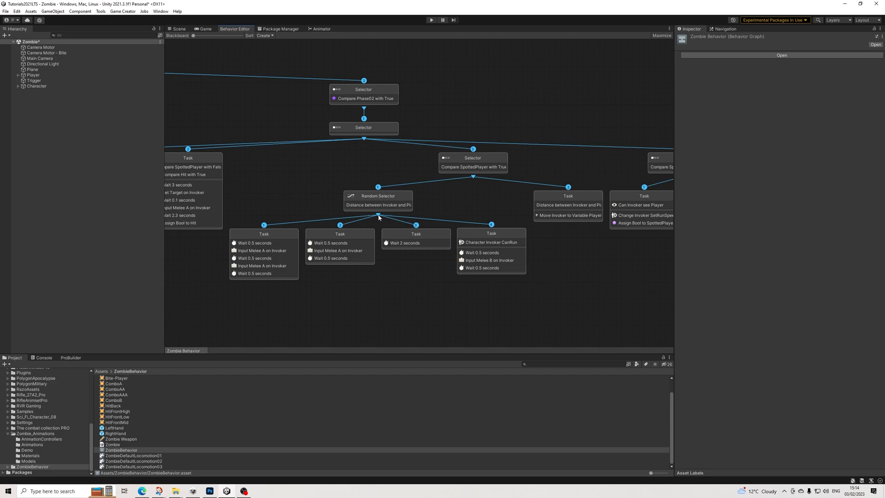
Add a Behavior Graph node as a fifth child of the Random Selector and sort the graph layout.
{"action": "left_click_drag", "start_coordinate": [379, 217], "coordinate": [559, 234]}
{"action": "left_click_drag", "start_coordinate": [556, 234], "coordinate": [556, 232]}
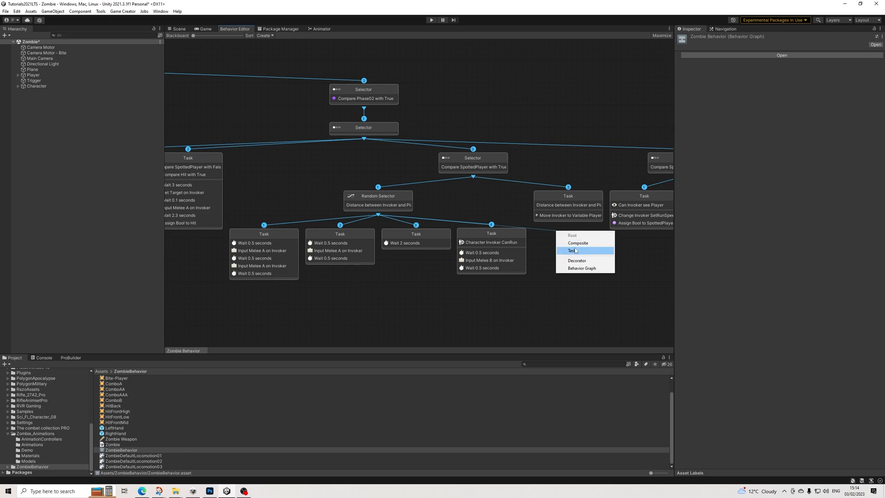
{"action": "left_click", "coordinate": [576, 268]}
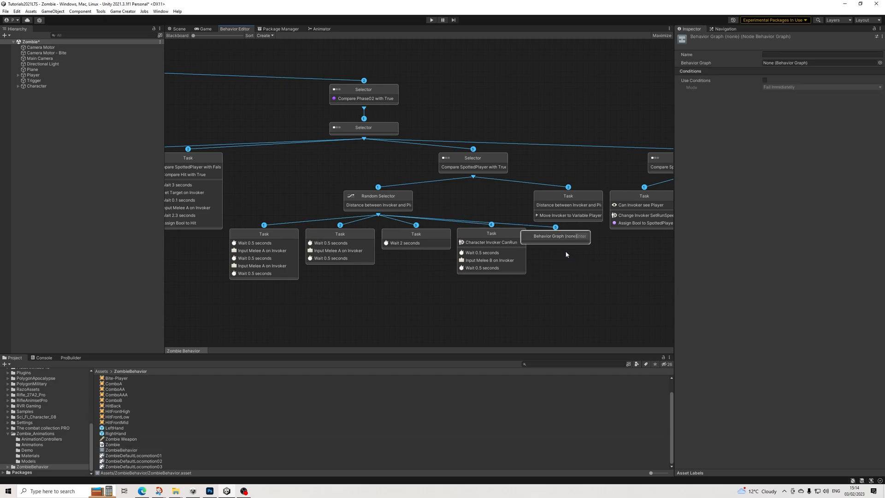
{"action": "left_click", "coordinate": [251, 37]}
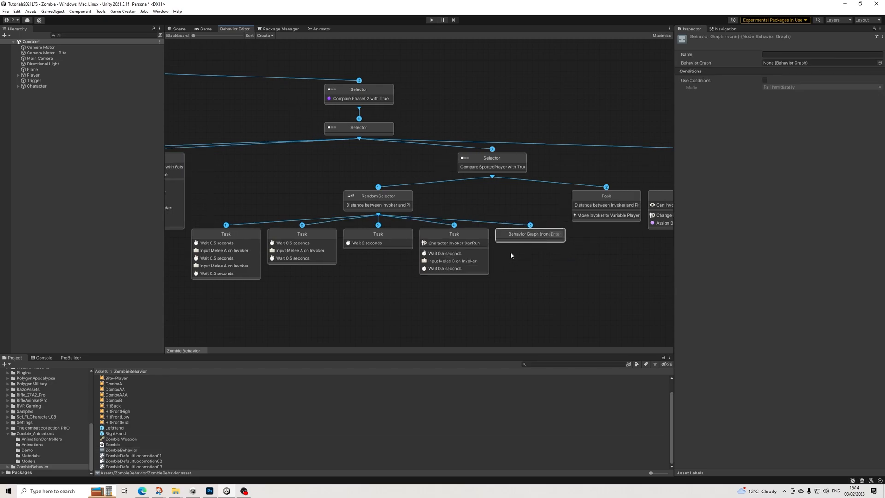
{"action": "left_click", "coordinate": [382, 208]}
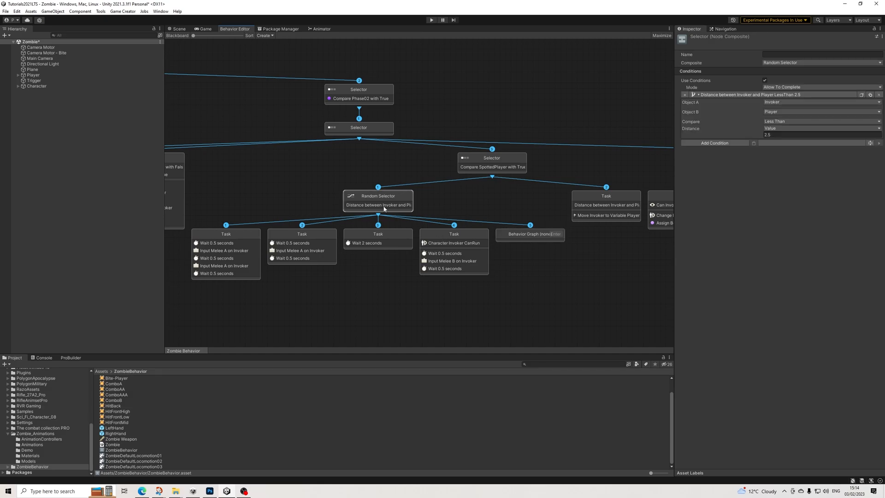
{"action": "left_click", "coordinate": [541, 237]}
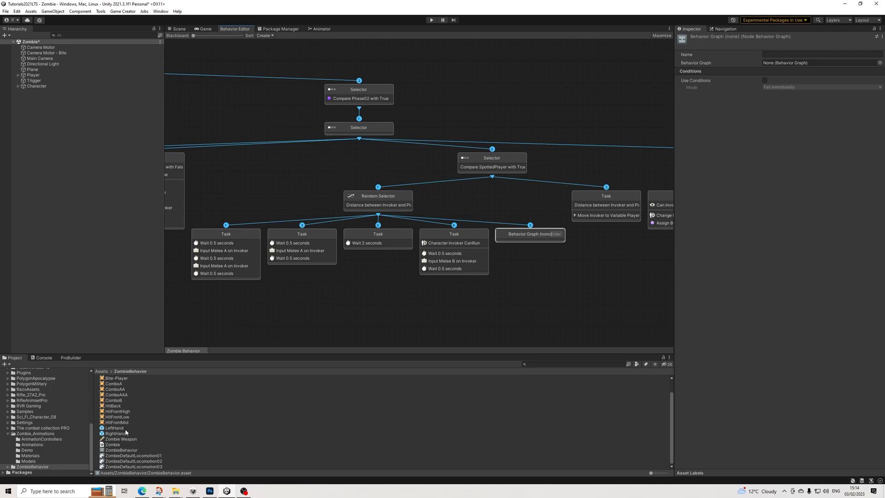
Create a Behavior Graph asset named ZombieBite in the ZombieBehavior folder and assign it to the empty Behavior Graph node.
{"action": "right_click", "coordinate": [120, 450]}
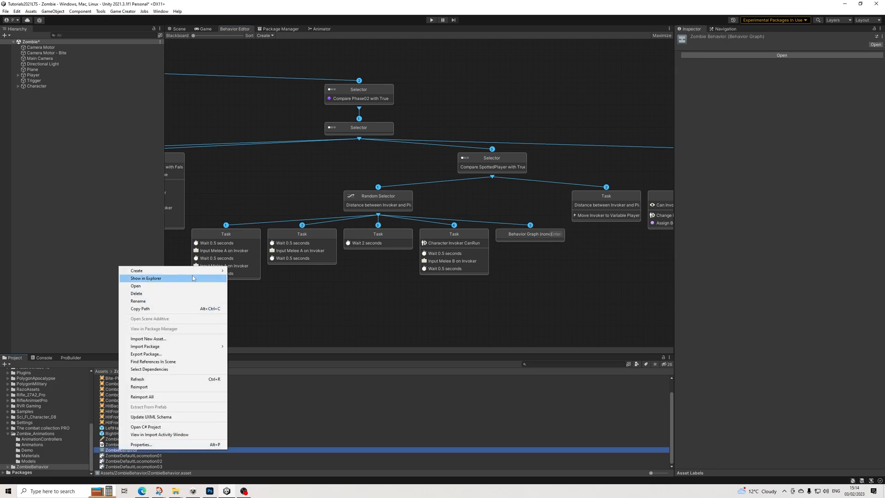
{"action": "mouse_move", "coordinate": [216, 271]}
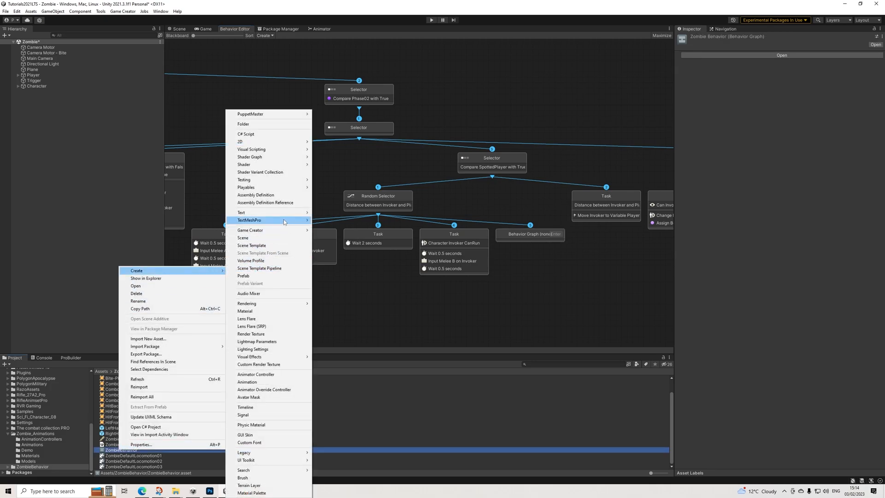
{"action": "mouse_move", "coordinate": [274, 233]}
{"action": "mouse_move", "coordinate": [346, 261]}
{"action": "left_click", "coordinate": [373, 261]}
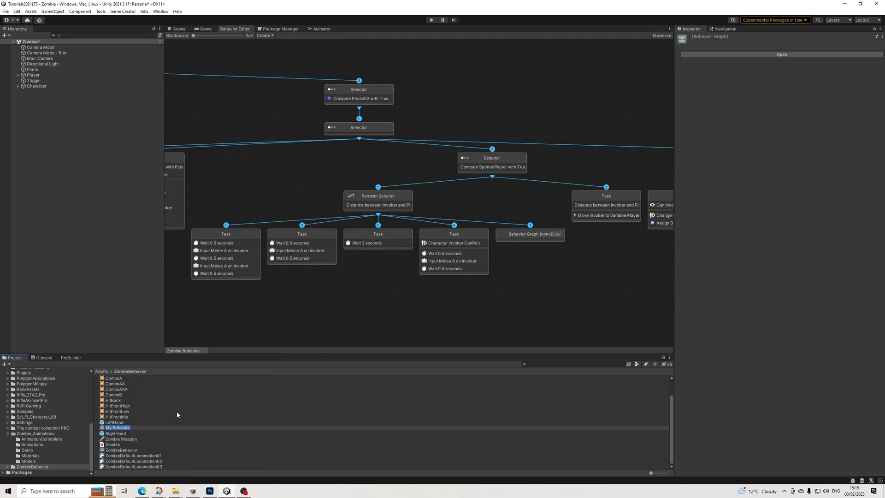
{"action": "type", "text": "ZombieBite"}
{"action": "key", "text": "Return"}
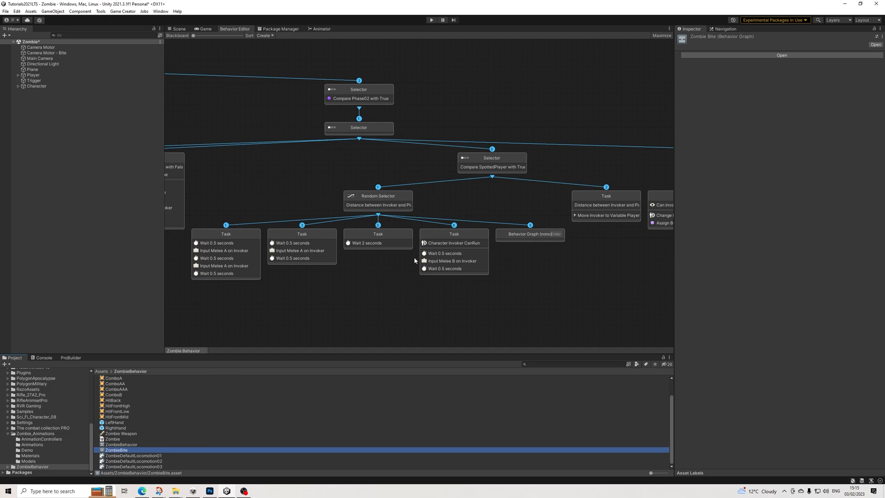
{"action": "left_click", "coordinate": [519, 236]}
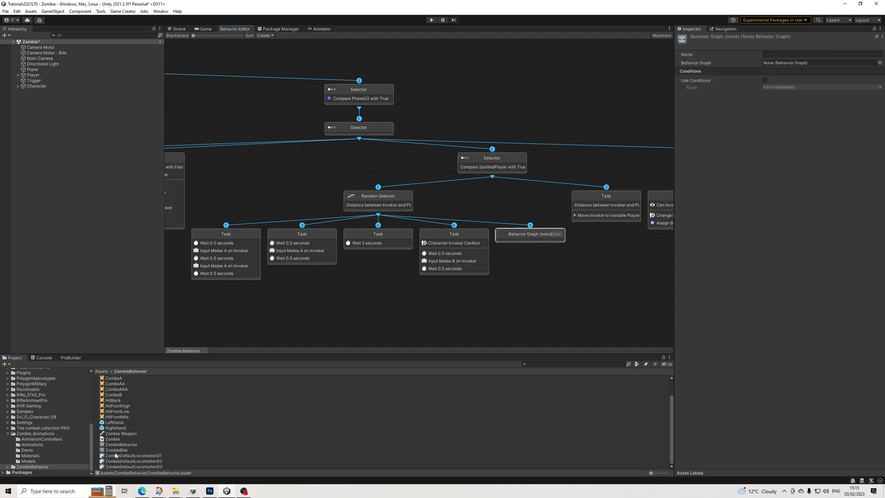
{"action": "left_click_drag", "start_coordinate": [117, 451], "coordinate": [804, 63]}
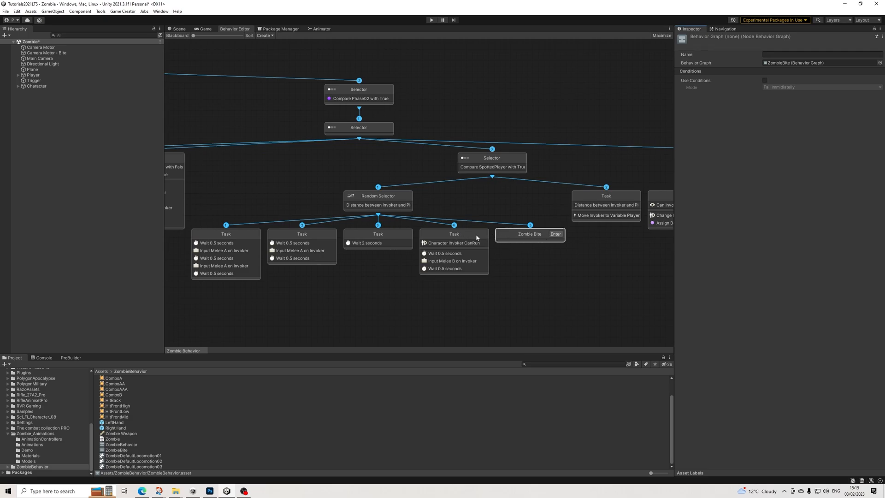
Enable conditions on the ZombieBite Behavior Graph node and set their mode to Allow To Complete.
{"action": "left_click", "coordinate": [764, 80]}
{"action": "left_click", "coordinate": [774, 87]}
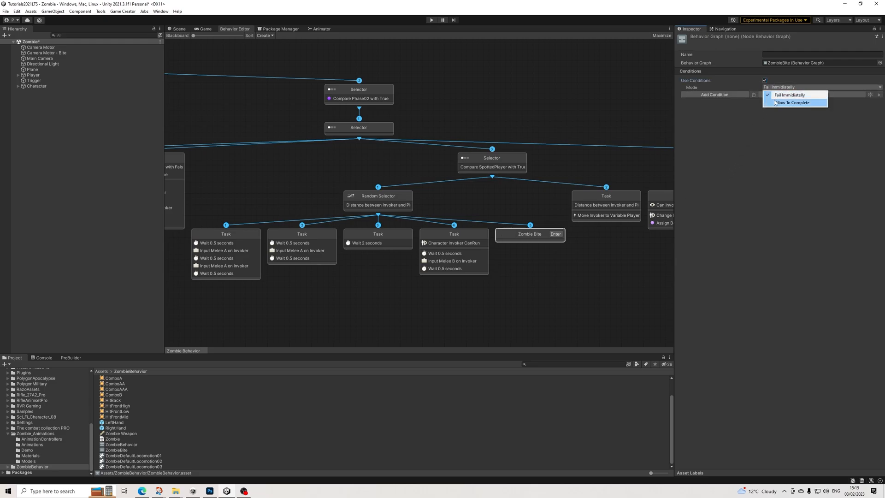
{"action": "left_click", "coordinate": [773, 102]}
Add an attribute condition to the node requiring the Player's health value to be greater than or equal to 25.
{"action": "left_click", "coordinate": [731, 95]}
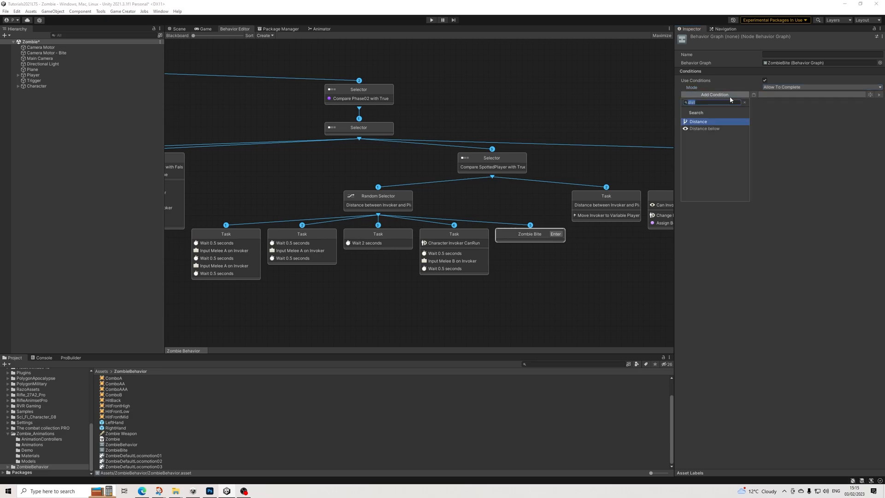
{"action": "type", "text": "att"}
{"action": "left_click", "coordinate": [713, 123]}
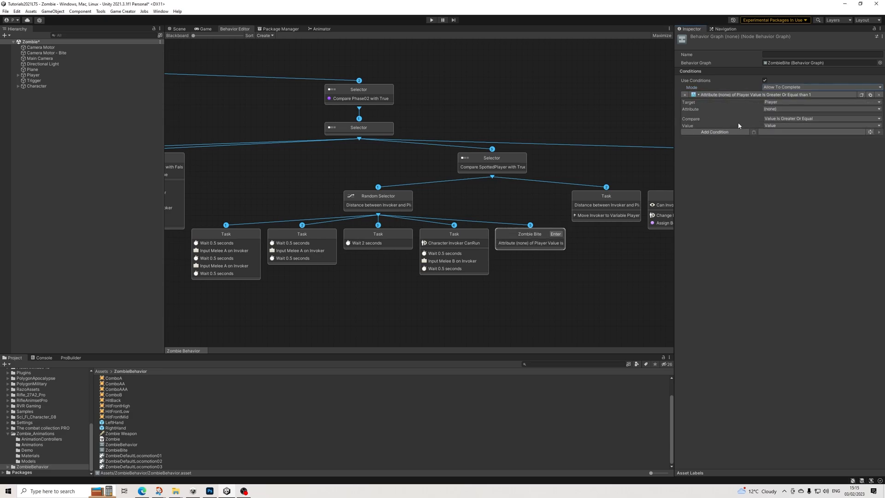
{"action": "left_click", "coordinate": [777, 110]}
{"action": "left_click", "coordinate": [775, 128]}
{"action": "left_click", "coordinate": [771, 132]}
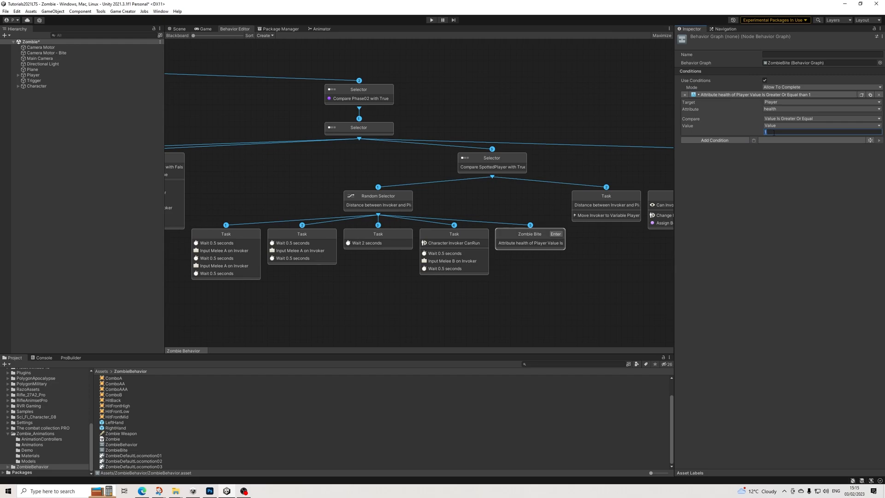
{"action": "type", "text": "25"}
Enter the ZombieBite graph from its node and add a Root node as the graph's entry.
{"action": "left_click", "coordinate": [555, 234]}
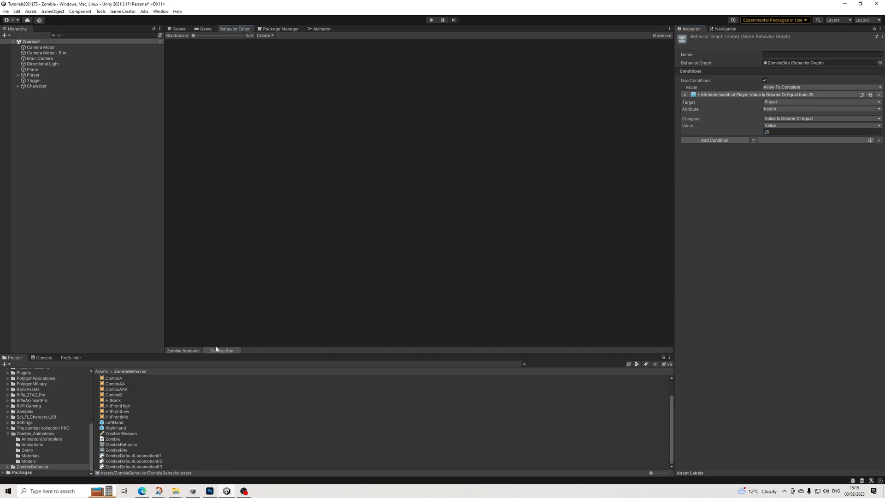
{"action": "left_click", "coordinate": [195, 351]}
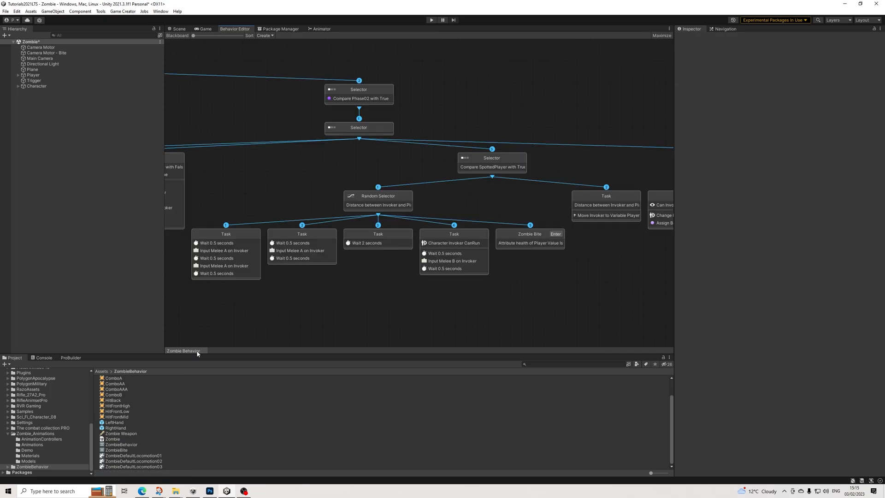
{"action": "left_click", "coordinate": [556, 234]}
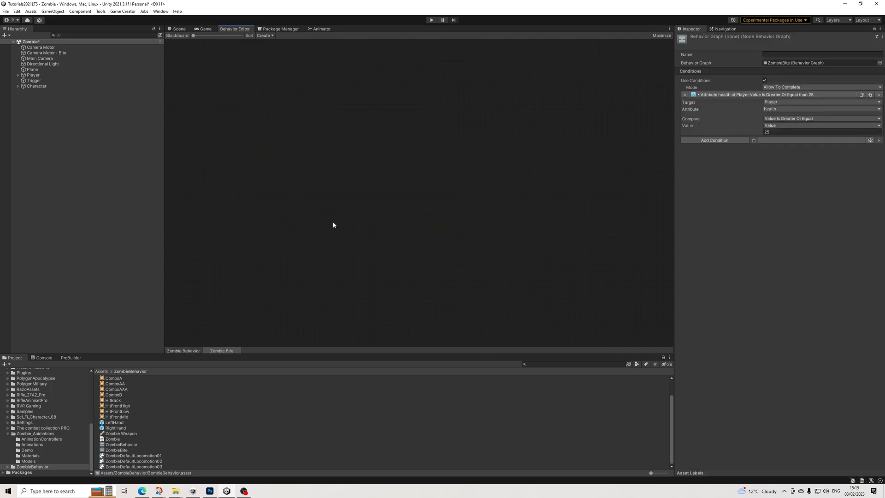
{"action": "left_click", "coordinate": [272, 36]}
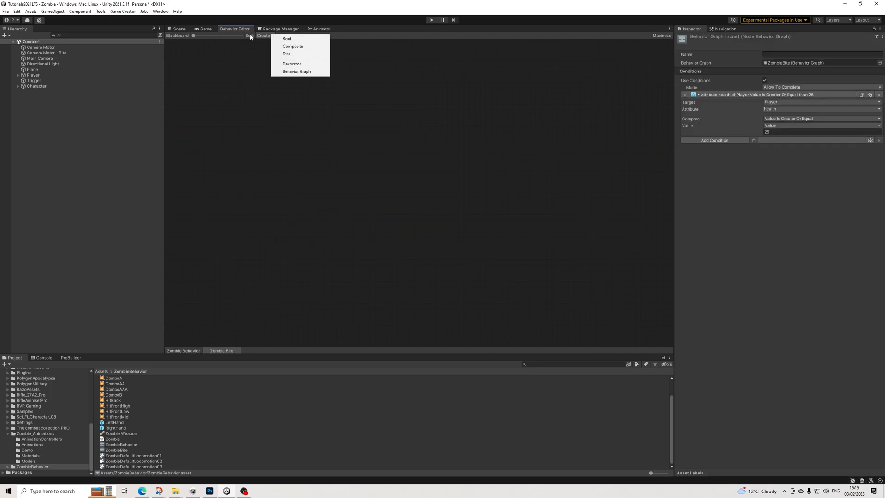
{"action": "left_click", "coordinate": [287, 39]}
{"action": "left_click_drag", "start_coordinate": [272, 47], "coordinate": [328, 70]}
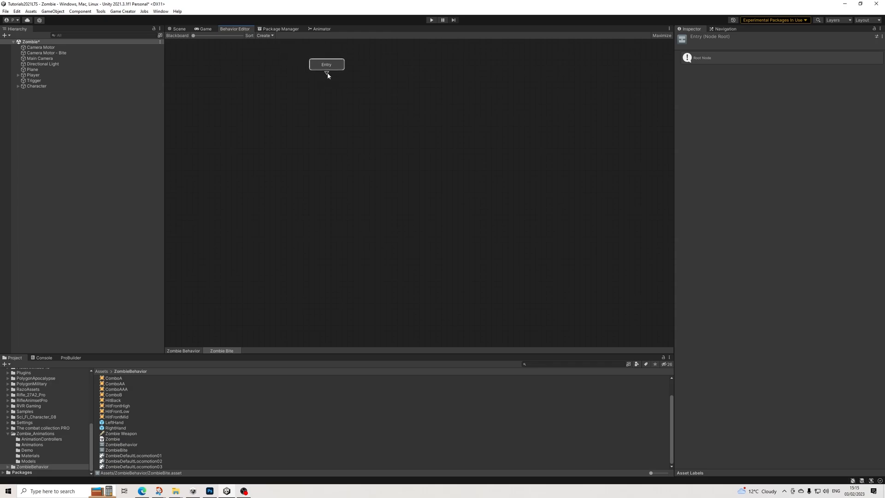
Add a Composite node under the Entry node and set its composite type to Random Selector.
{"action": "left_click_drag", "start_coordinate": [328, 73], "coordinate": [328, 75]}
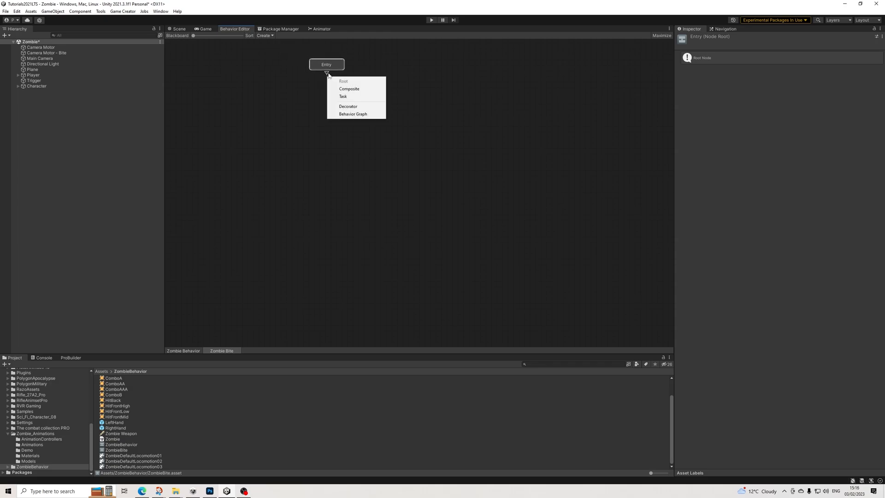
{"action": "left_click", "coordinate": [341, 89]}
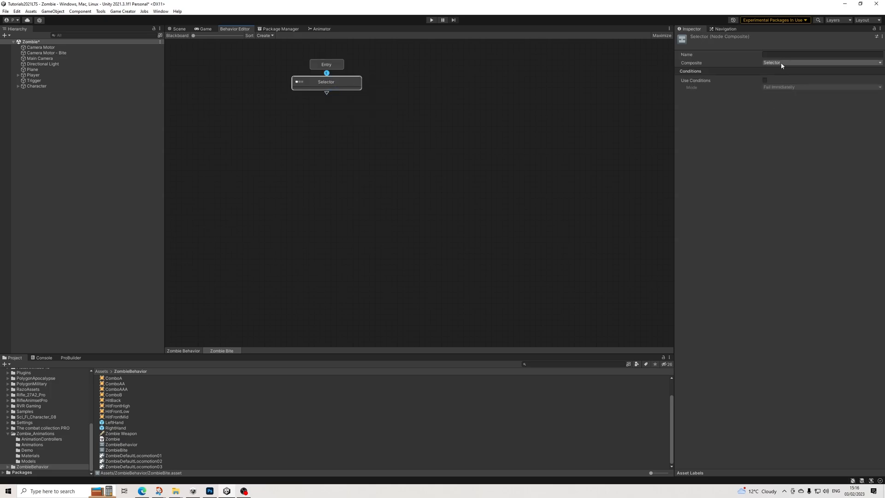
{"action": "left_click", "coordinate": [783, 63]}
{"action": "left_click", "coordinate": [781, 88]}
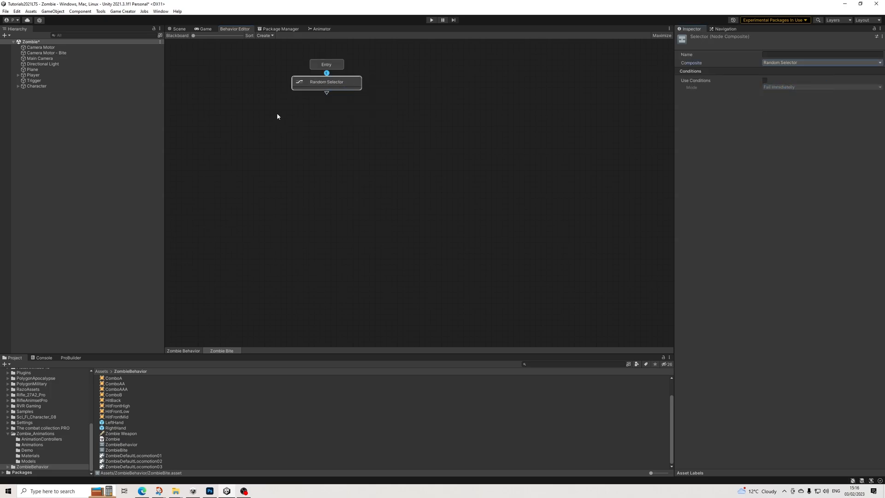
Add a Task node as a child of the Random Selector and sort the graph layout.
{"action": "left_click_drag", "start_coordinate": [331, 89], "coordinate": [276, 127]}
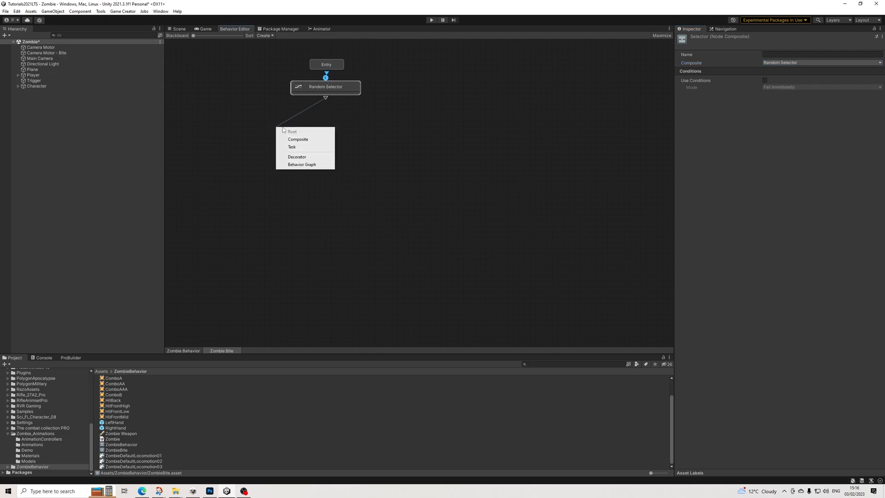
{"action": "left_click", "coordinate": [301, 147]}
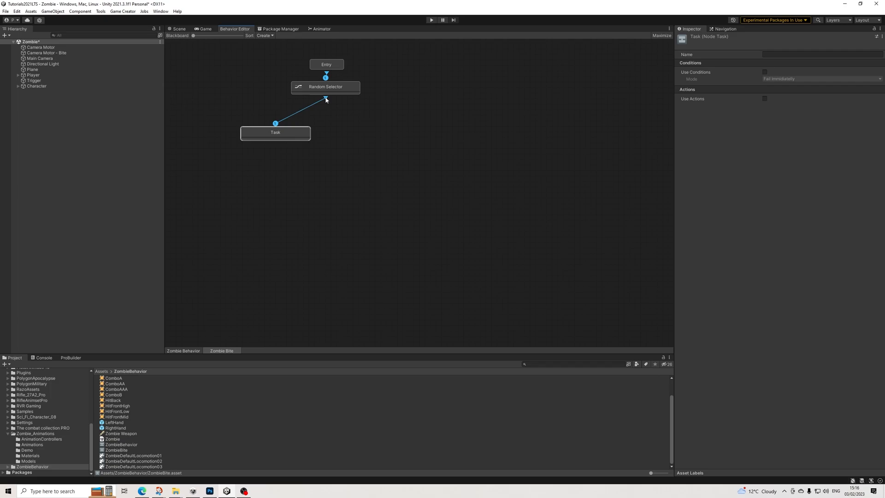
{"action": "left_click_drag", "start_coordinate": [326, 99], "coordinate": [368, 135]}
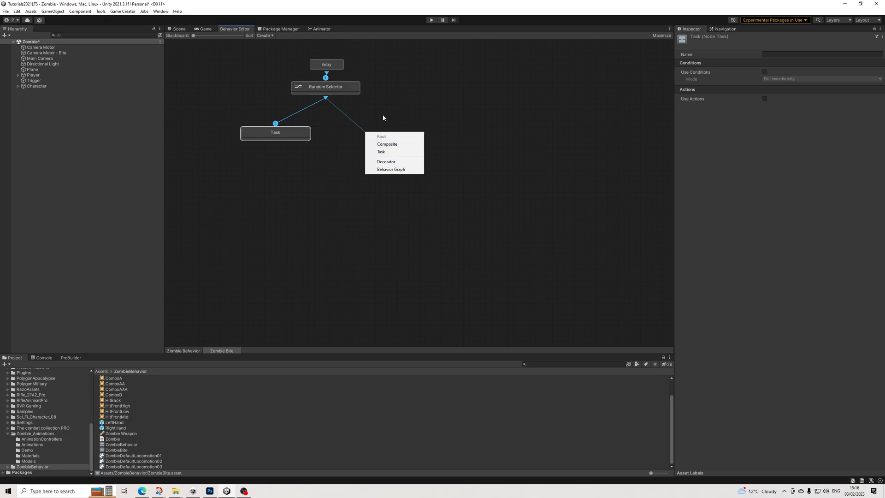
{"action": "left_click", "coordinate": [359, 152]}
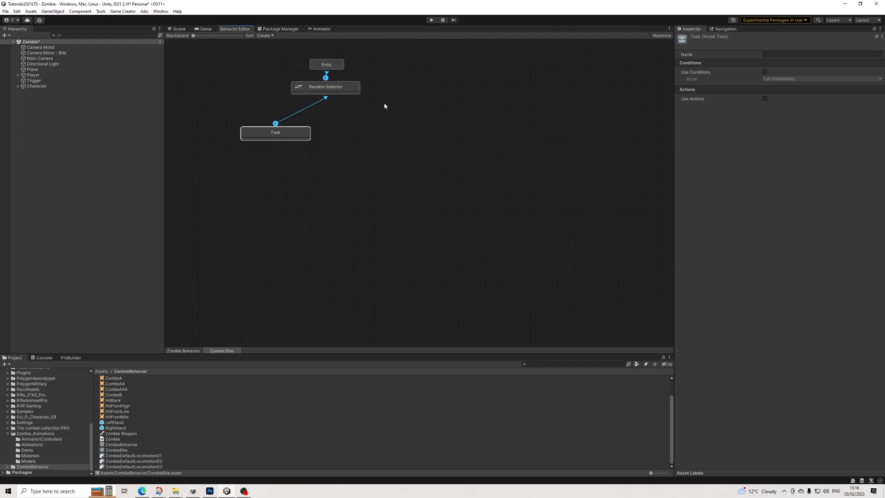
{"action": "left_click", "coordinate": [250, 36]}
{"action": "left_click", "coordinate": [424, 224]}
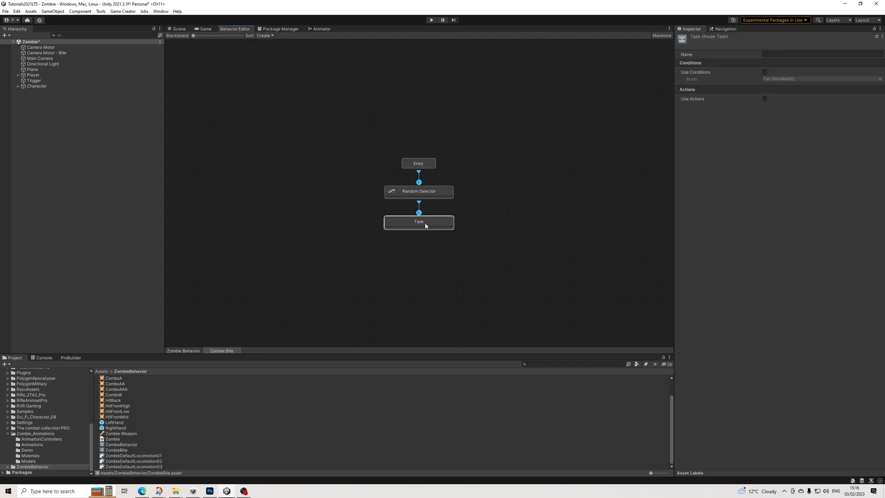
{"action": "left_click_drag", "start_coordinate": [428, 226], "coordinate": [418, 211]}
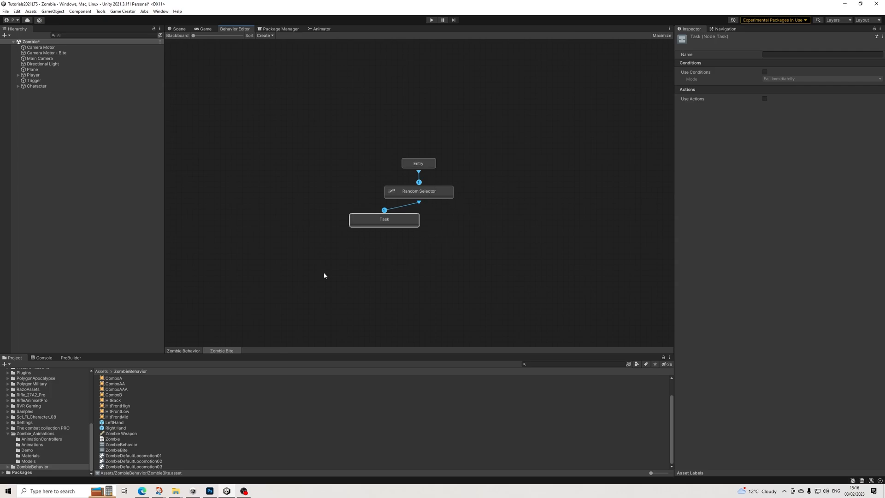
Return to the ZombieBehavior graph and review the Zombie Bite node's place under the Random Selector, its asset and its condition.
{"action": "left_click", "coordinate": [190, 351]}
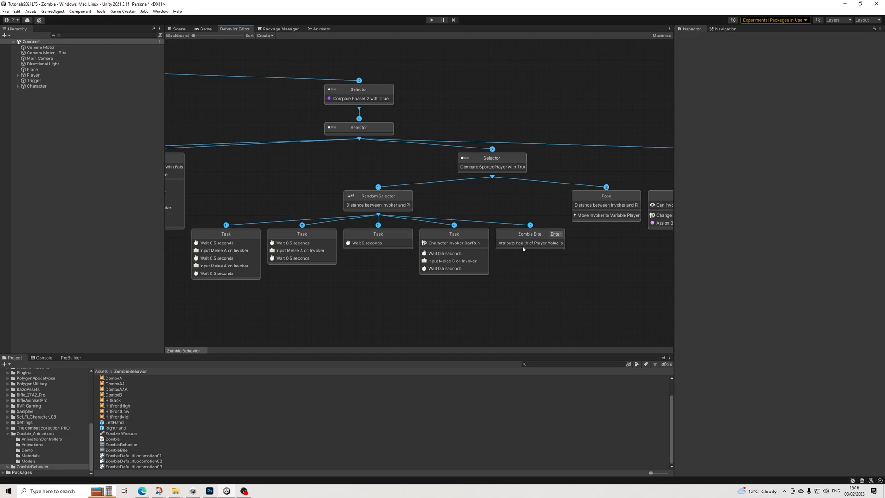
{"action": "scroll", "coordinate": [372, 211], "scroll_direction": "down", "scroll_amount": 3}
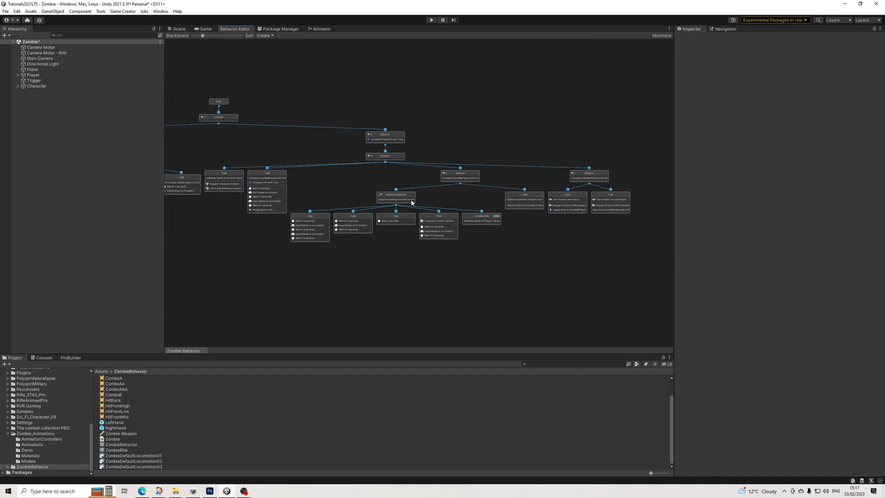
{"action": "scroll", "coordinate": [412, 202], "scroll_direction": "up", "scroll_amount": 2}
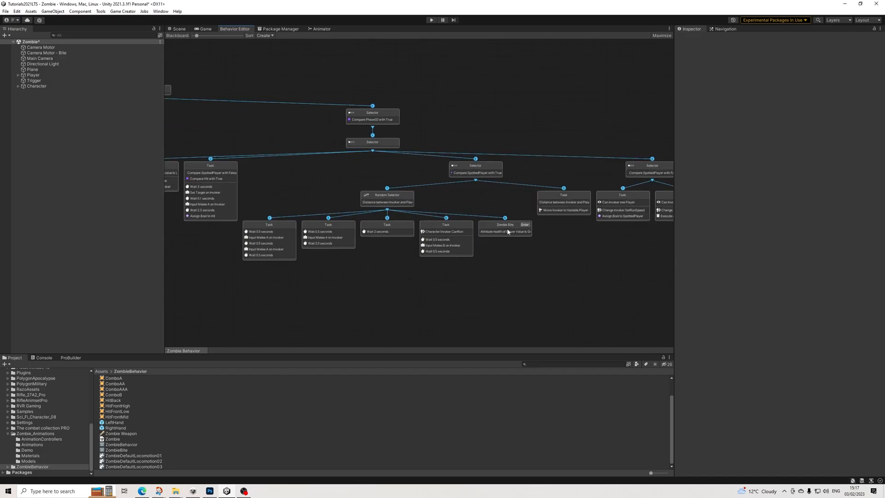
{"action": "scroll", "coordinate": [508, 231], "scroll_direction": "up", "scroll_amount": 2}
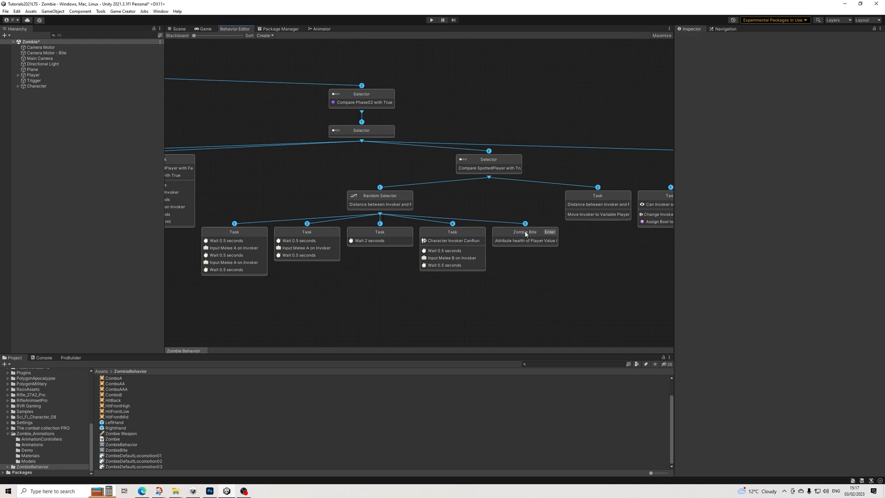
{"action": "left_click", "coordinate": [521, 238]}
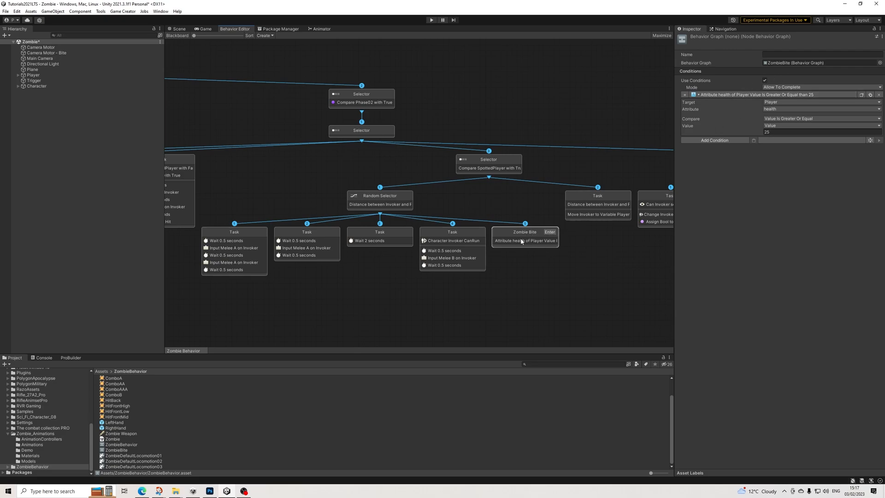
{"action": "left_click", "coordinate": [121, 450]}
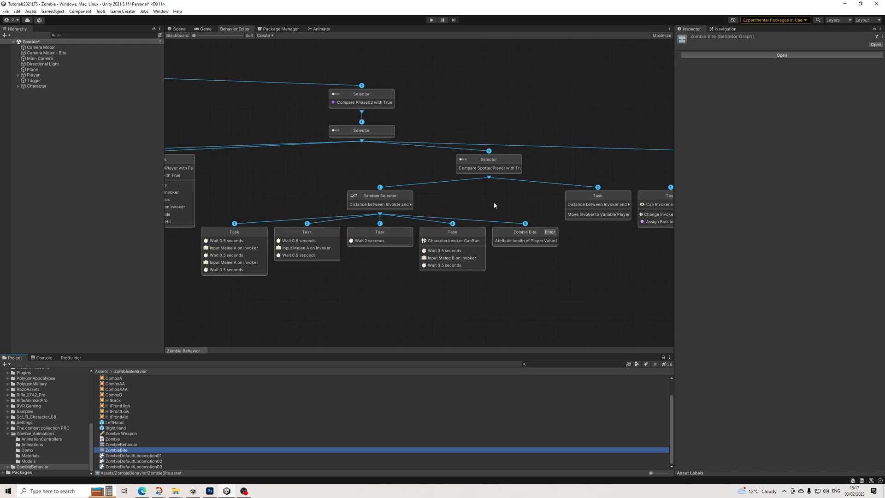
{"action": "left_click", "coordinate": [531, 241]}
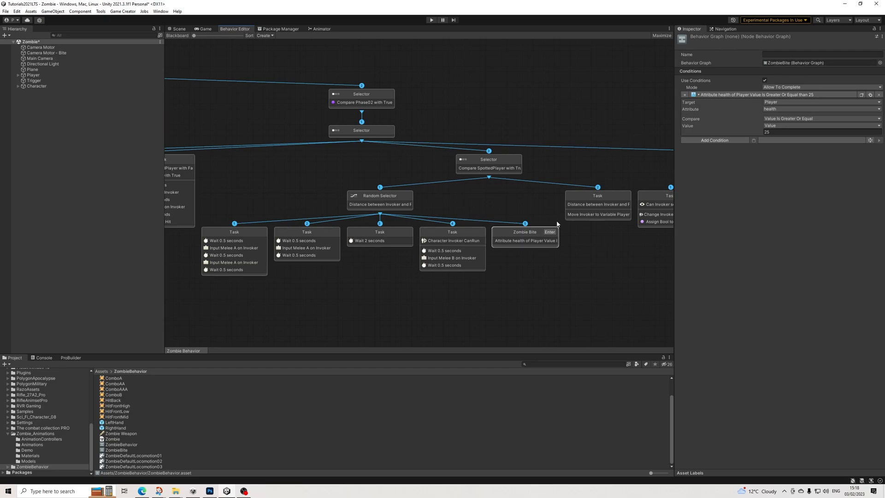
Reopen the ZombieBite graph from its node and align the Task node directly beneath the Random Selector.
{"action": "left_click", "coordinate": [549, 232]}
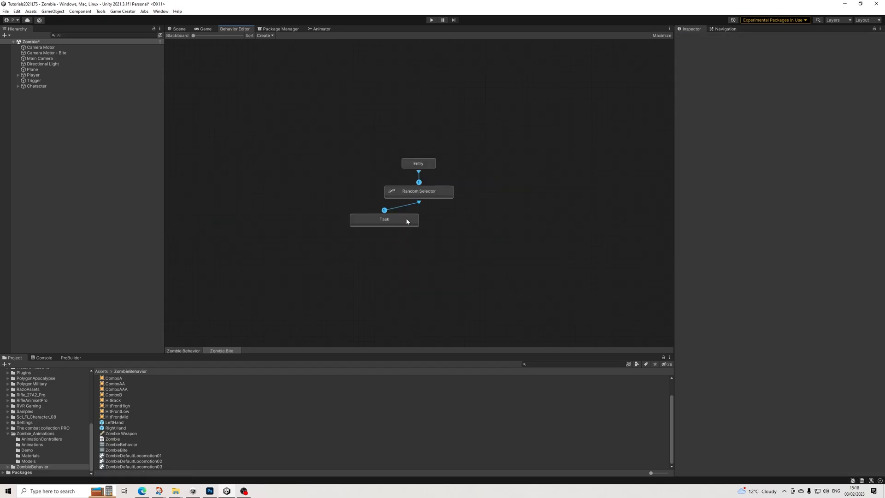
{"action": "left_click_drag", "start_coordinate": [400, 221], "coordinate": [434, 220]}
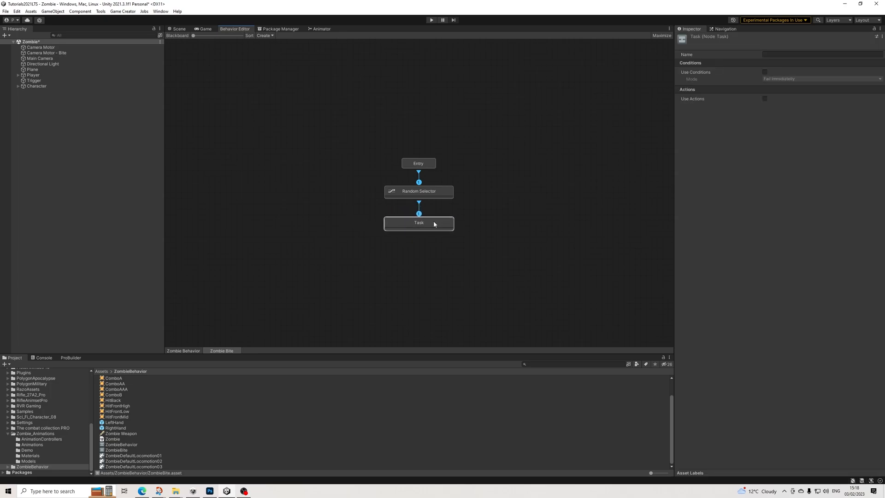
{"action": "middle_click_drag", "start_coordinate": [455, 238], "coordinate": [451, 223]}
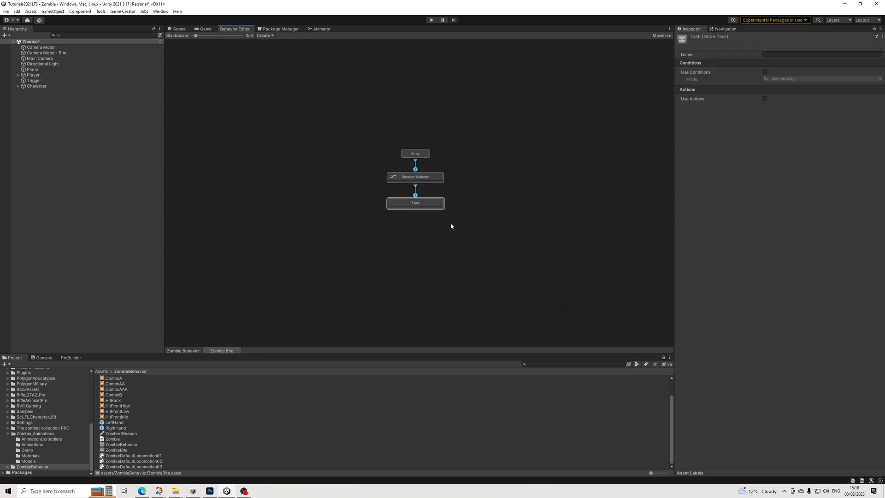
Enable actions on the Task node and add a Melee Focus Target action.
{"action": "left_click", "coordinate": [764, 98]}
{"action": "left_click", "coordinate": [726, 107]}
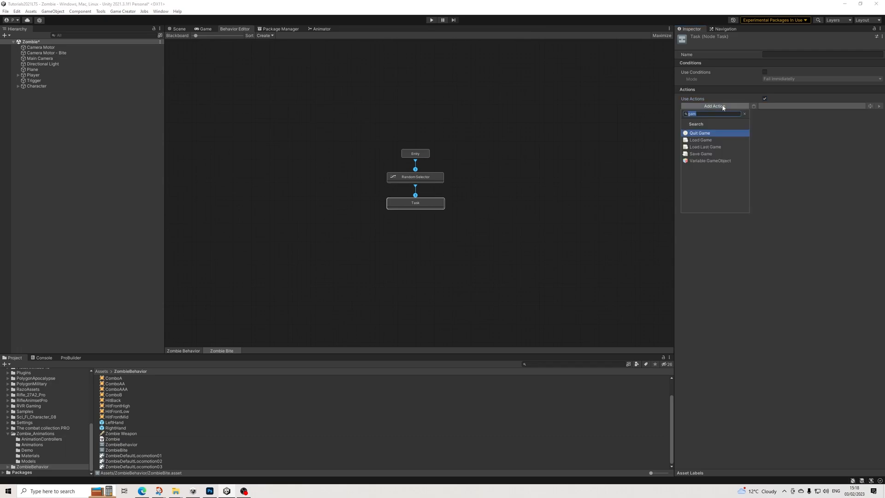
{"action": "type", "text": "tar"}
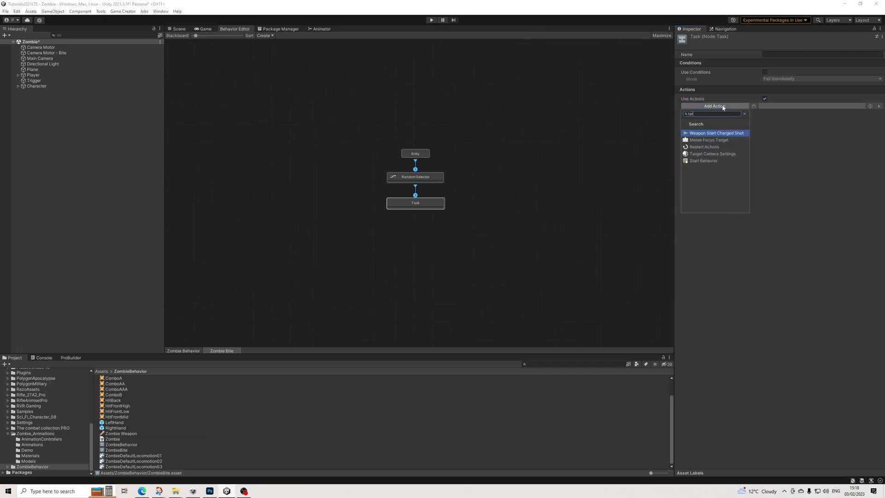
{"action": "key", "text": "BackSpace"}
{"action": "key", "text": "BackSpace"}
{"action": "key", "text": "BackSpace"}
{"action": "type", "text": "focus"}
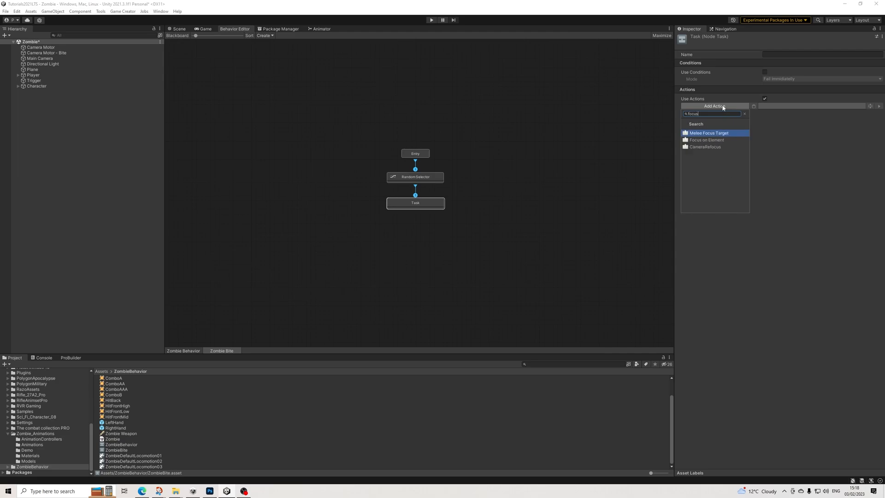
{"action": "key", "text": "Return"}
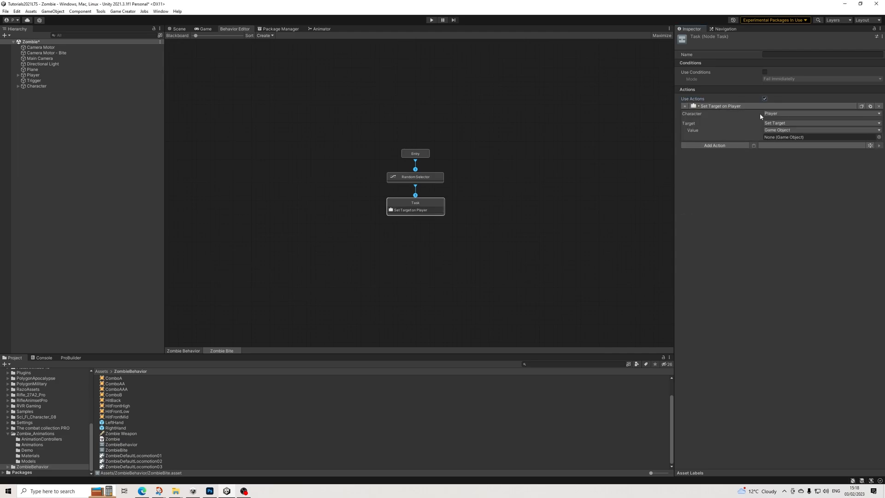
Set the Task's melee focus action to use Invoker as the character and Release Target as the target option.
{"action": "left_click", "coordinate": [772, 116]}
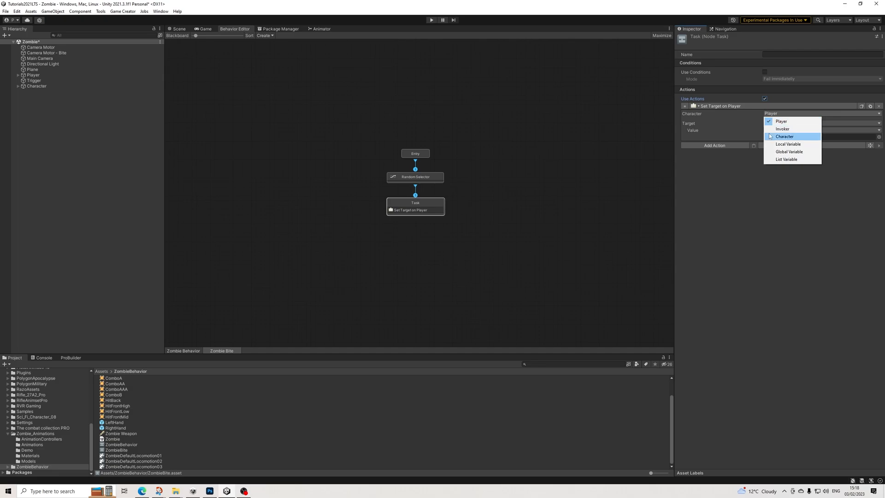
{"action": "left_click", "coordinate": [774, 126]}
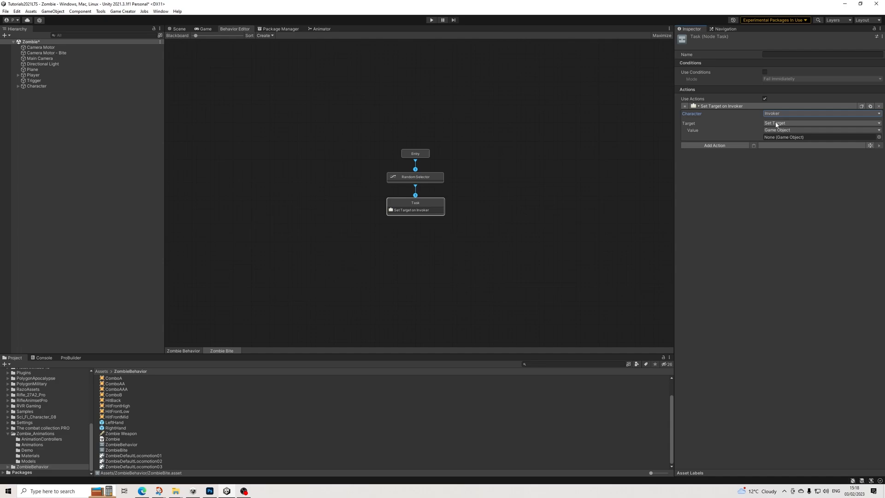
{"action": "left_click", "coordinate": [777, 124]}
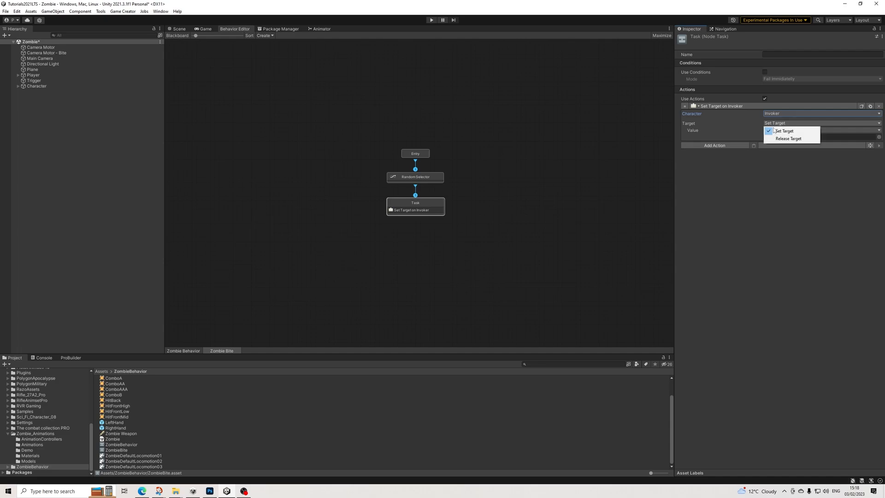
{"action": "left_click", "coordinate": [784, 136]}
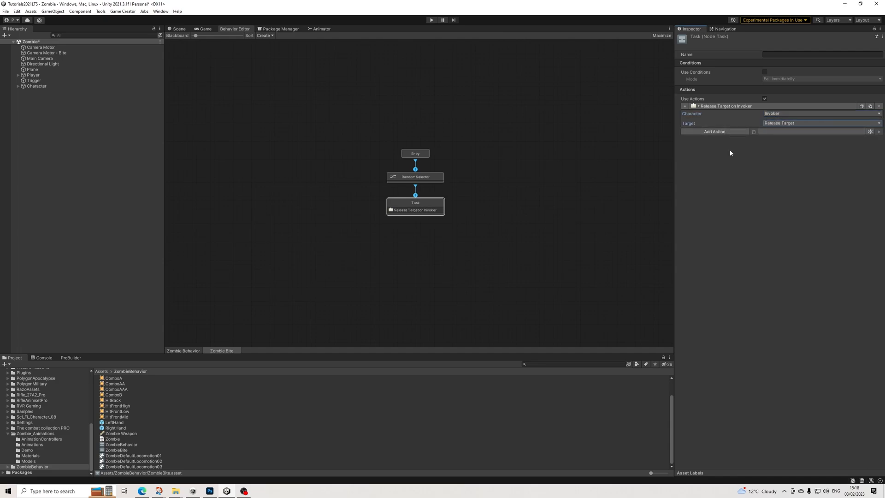
Add a Change Property action to the Task that turns off Is Controllable for the Player.
{"action": "left_click", "coordinate": [721, 132]}
{"action": "type", "text": "prop"}
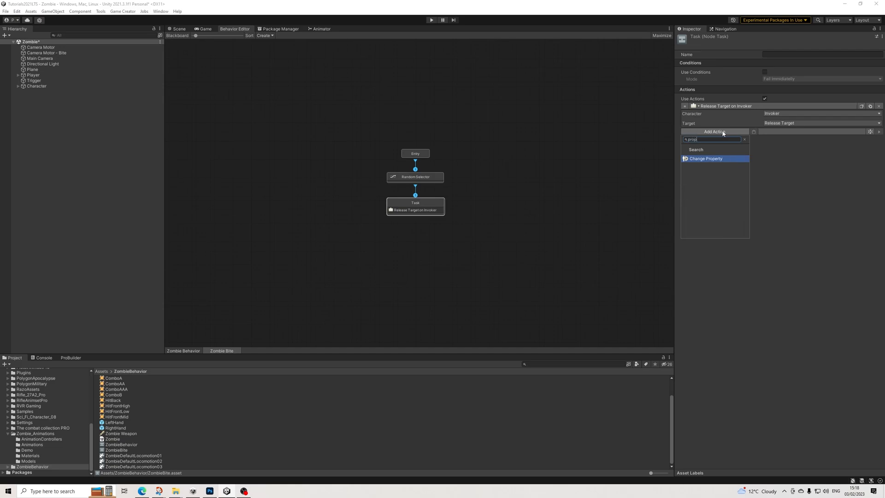
{"action": "key", "text": "Return"}
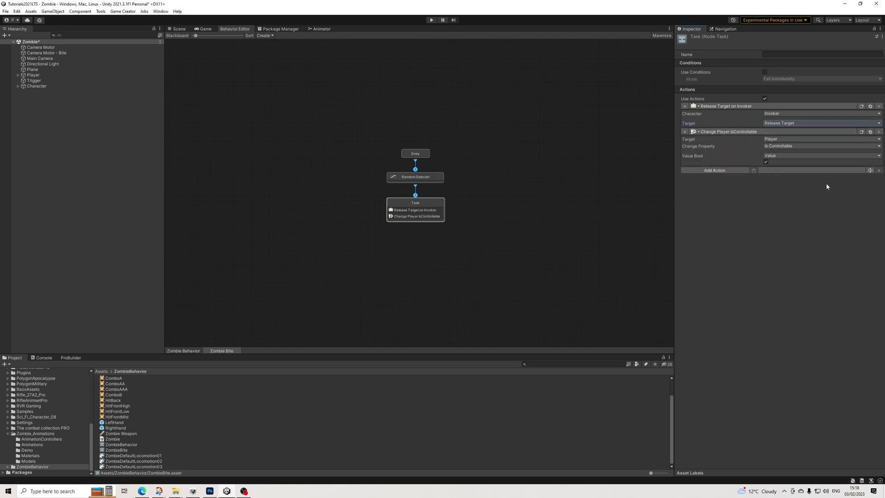
{"action": "left_click", "coordinate": [766, 162]}
On the Trigger object, replace the On Mouse Down trigger's actions with new Conditions and remove the leftover melee input Actions component.
{"action": "left_click", "coordinate": [33, 75]}
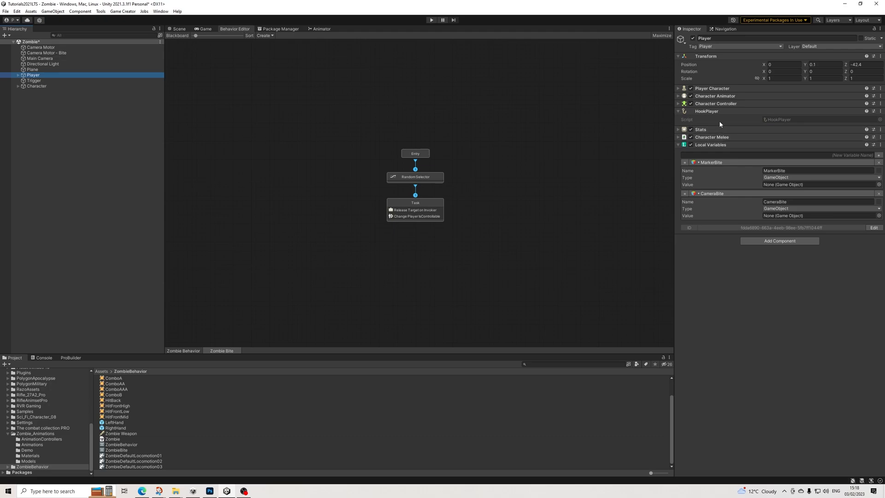
{"action": "left_click", "coordinate": [33, 81]}
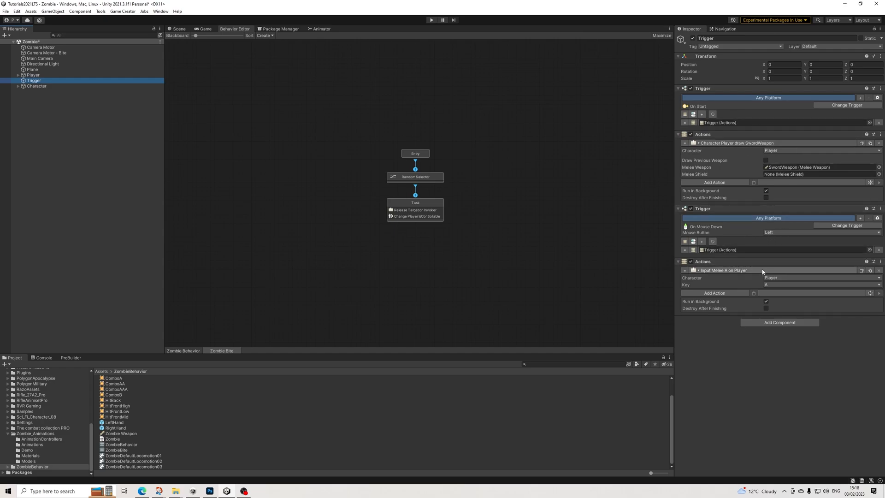
{"action": "left_click", "coordinate": [695, 242]}
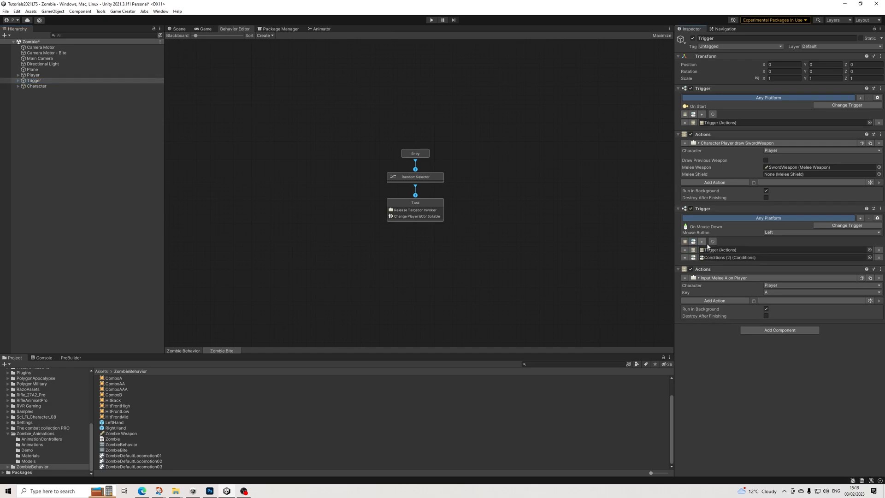
{"action": "left_click", "coordinate": [879, 251]}
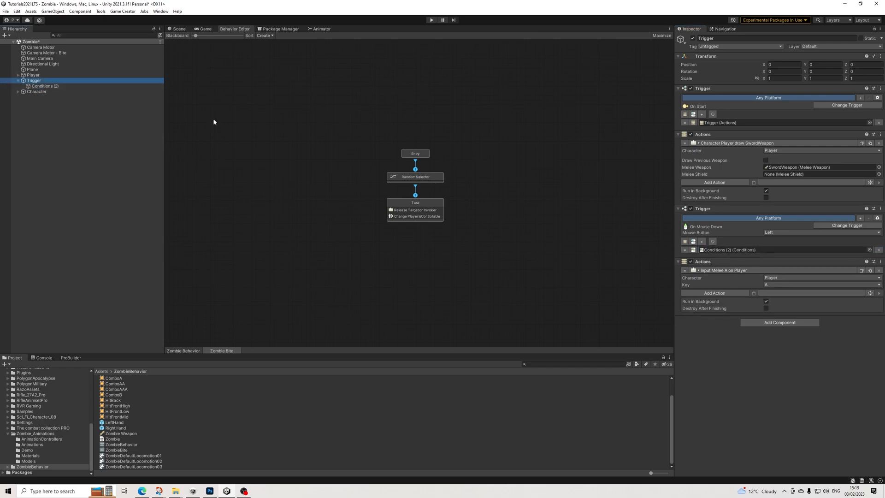
{"action": "left_click", "coordinate": [880, 261]}
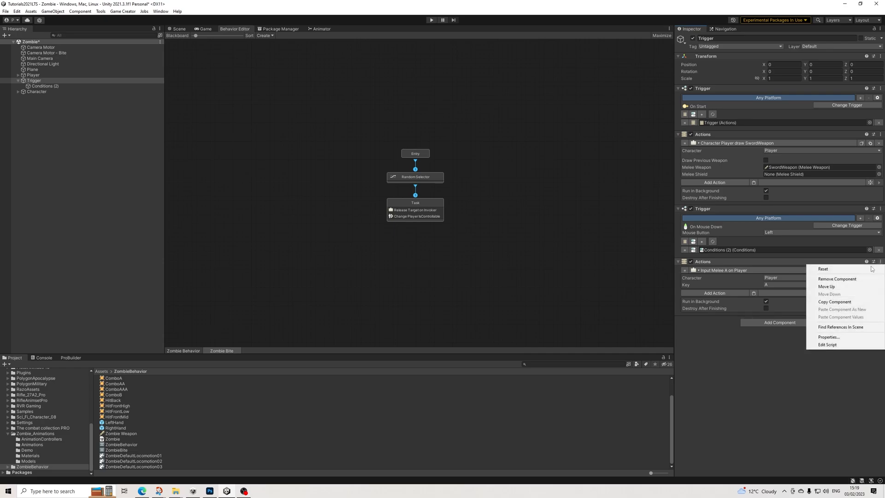
{"action": "left_click", "coordinate": [851, 279]}
Create actions under Then in the new Conditions clause, with a melee input for the Player using key A.
{"action": "left_click", "coordinate": [51, 86]}
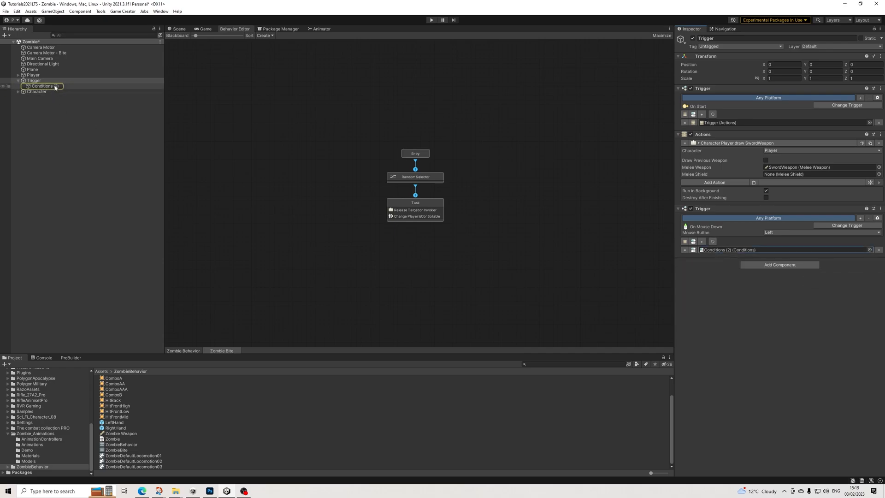
{"action": "left_click", "coordinate": [780, 105]}
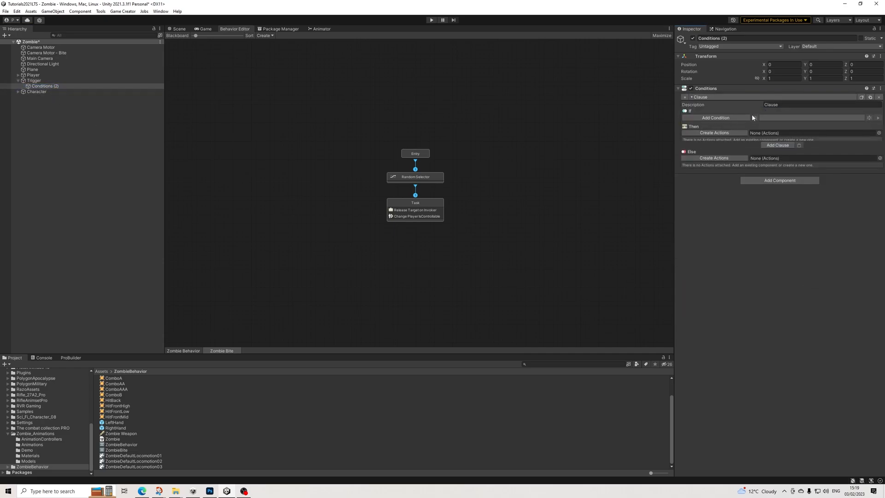
{"action": "left_click", "coordinate": [742, 137]}
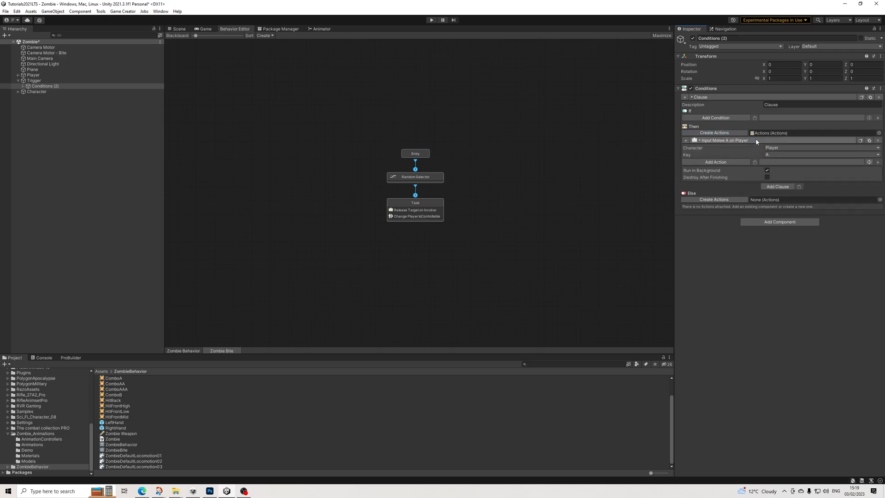
Add a character property condition to the clause that checks Is Controllable on the Player.
{"action": "left_click", "coordinate": [736, 118]}
{"action": "type", "text": "prop"}
{"action": "key", "text": "Return"}
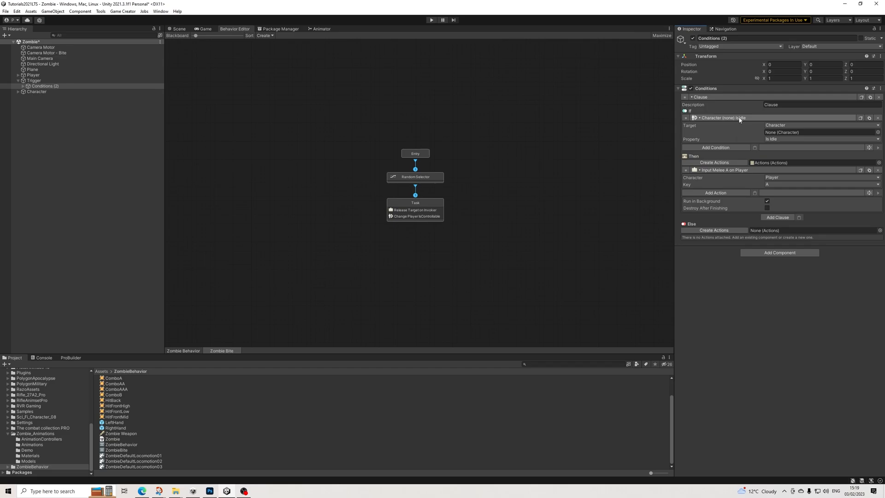
{"action": "left_click", "coordinate": [771, 125]}
{"action": "left_click", "coordinate": [779, 135]}
{"action": "left_click", "coordinate": [774, 132]}
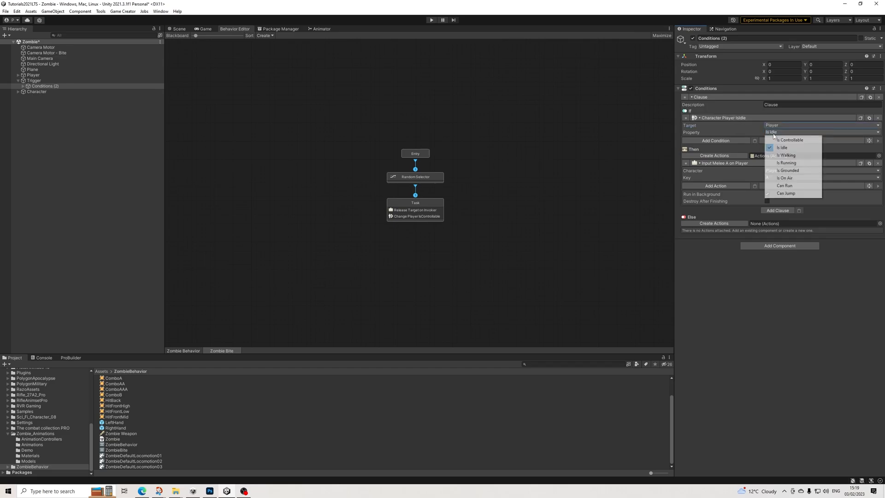
{"action": "left_click", "coordinate": [786, 140]}
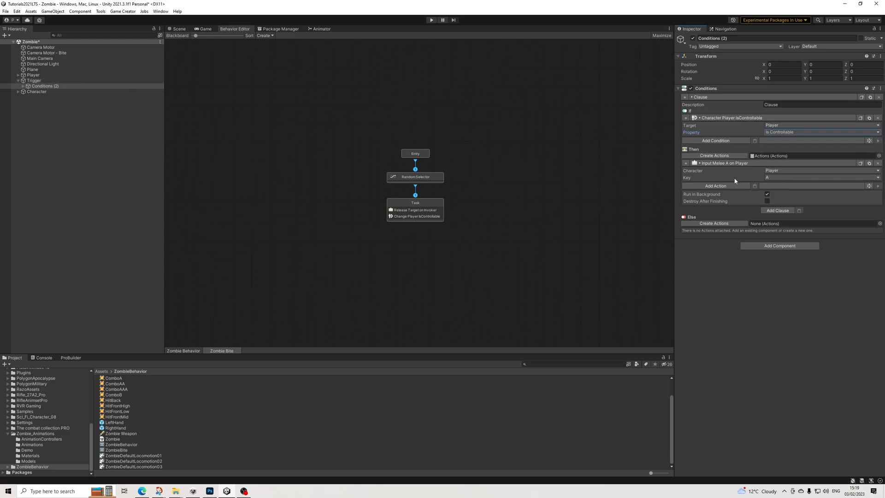
{"action": "left_click", "coordinate": [36, 81]}
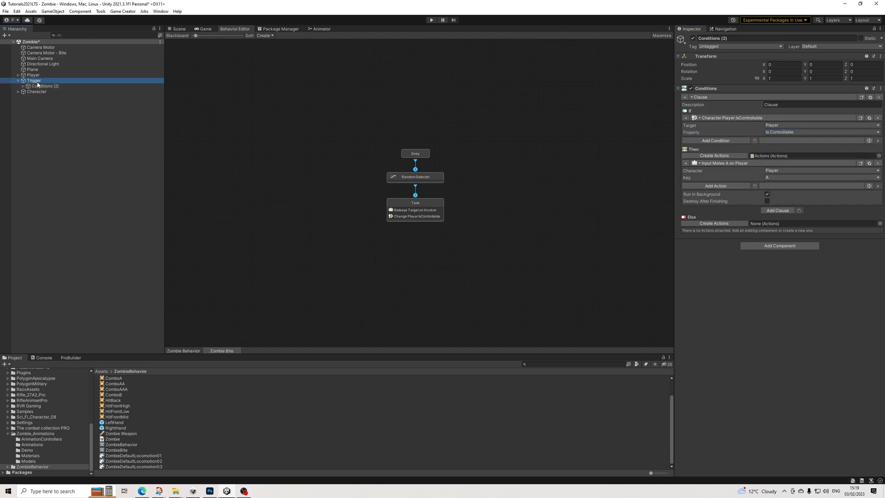
{"action": "left_click", "coordinate": [39, 86]}
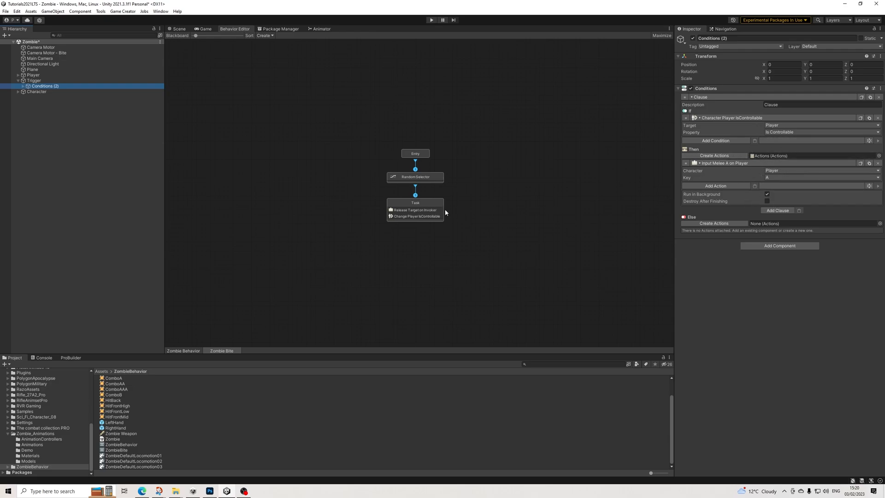
Add a Change Camera from Variable action to the Task node in the ZombieBite graph.
{"action": "left_click", "coordinate": [400, 204]}
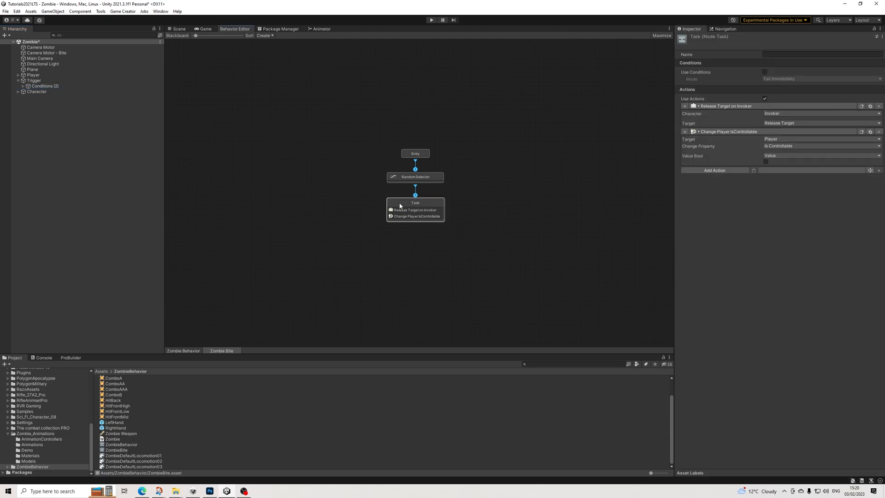
{"action": "left_click", "coordinate": [718, 170]}
{"action": "type", "text": "camera"}
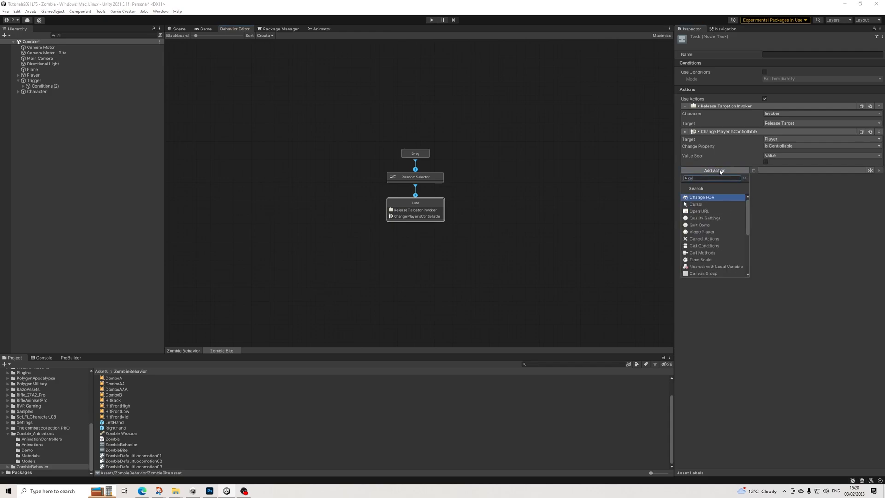
{"action": "key", "text": "Down"}
{"action": "key", "text": "Down"}
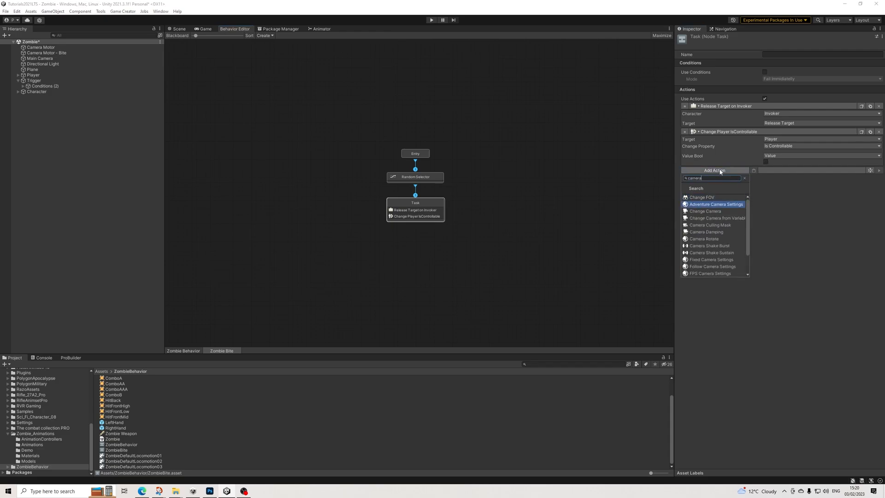
{"action": "key", "text": "Down"}
{"action": "key", "text": "Return"}
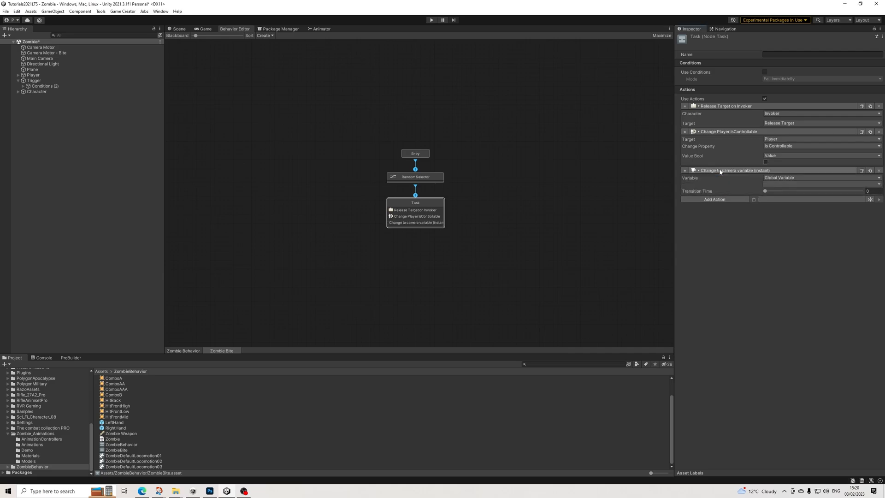
Point the camera change action at the Player's local variable CameraBite and set the transition time to 0.25.
{"action": "left_click", "coordinate": [765, 180]}
{"action": "left_click", "coordinate": [781, 189]}
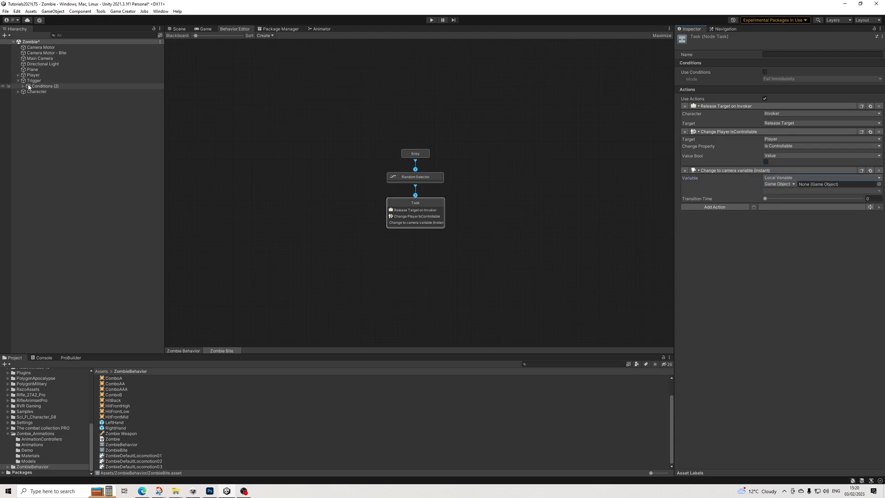
{"action": "left_click", "coordinate": [779, 185]}
{"action": "left_click", "coordinate": [782, 187]}
{"action": "type", "text": "C"}
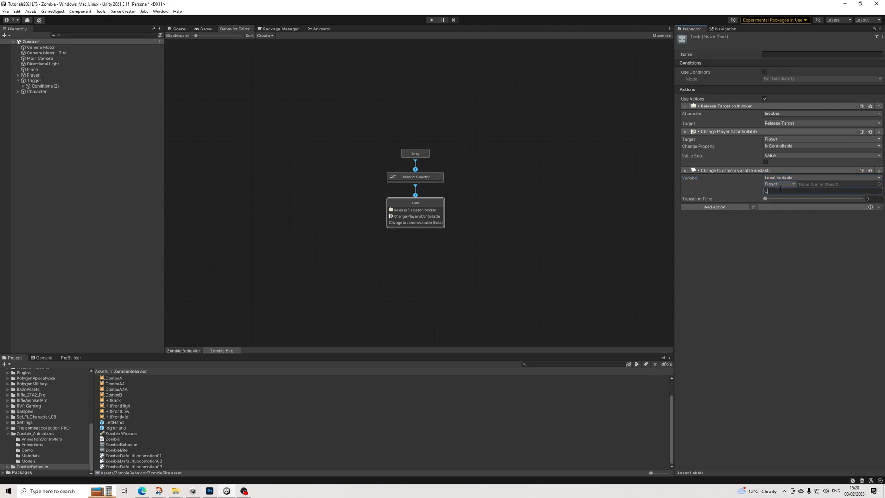
{"action": "type", "text": "ameraBite"}
{"action": "left_click", "coordinate": [879, 199]}
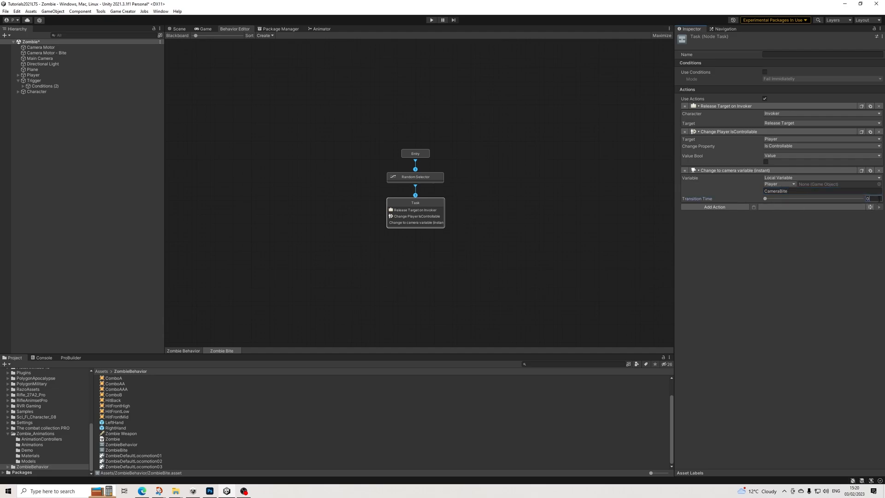
{"action": "type", "text": ".25"}
Collapse the Task's existing actions and add a Teleport action with Invoker as the character.
{"action": "left_click", "coordinate": [705, 170]}
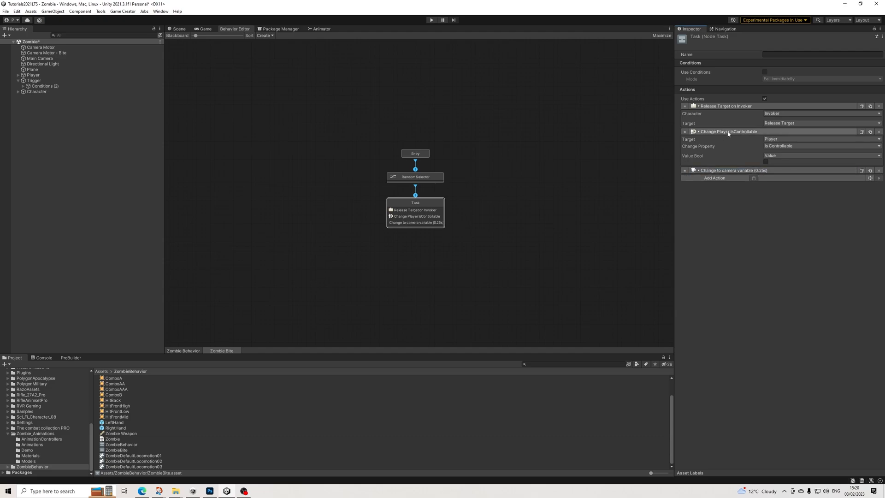
{"action": "left_click", "coordinate": [727, 132]}
{"action": "left_click", "coordinate": [724, 106]}
{"action": "left_click", "coordinate": [713, 129]}
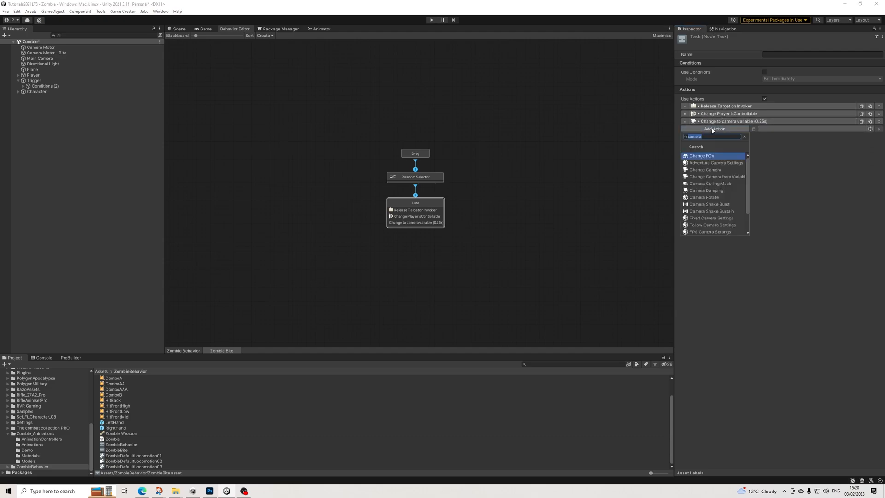
{"action": "type", "text": "telep"}
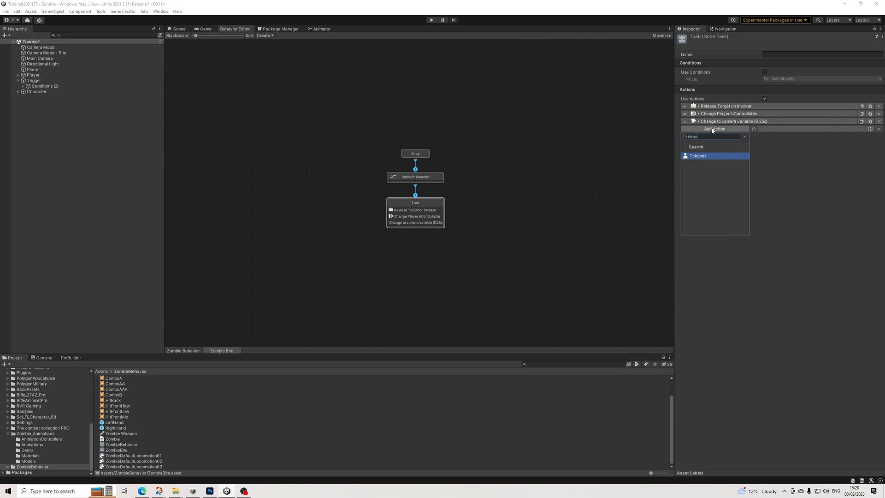
{"action": "key", "text": "Return"}
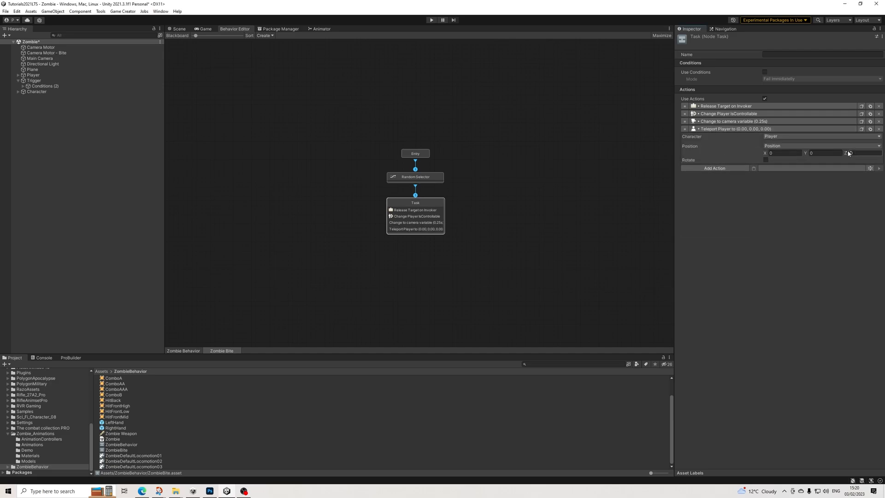
{"action": "left_click", "coordinate": [777, 137]}
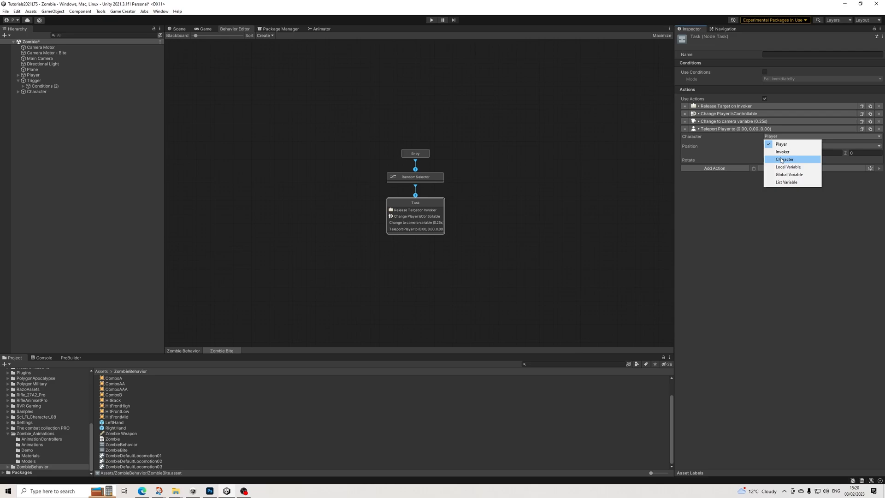
{"action": "left_click", "coordinate": [782, 152]}
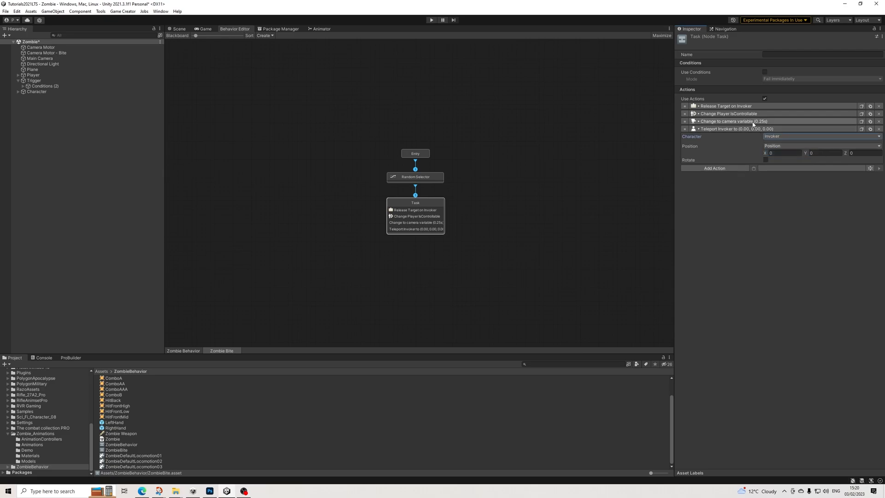
Set the teleport position to the Player's local variable MarkerBite and enable Rotate.
{"action": "left_click", "coordinate": [771, 146]}
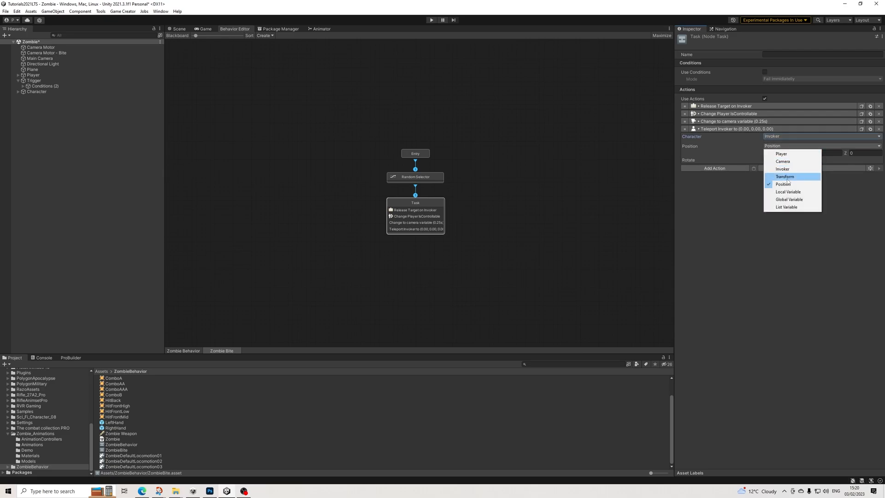
{"action": "left_click", "coordinate": [786, 153]}
{"action": "left_click", "coordinate": [784, 145]}
{"action": "left_click", "coordinate": [784, 192]}
{"action": "left_click", "coordinate": [780, 153]}
{"action": "left_click", "coordinate": [782, 161]}
{"action": "type", "text": "MarkerBite"}
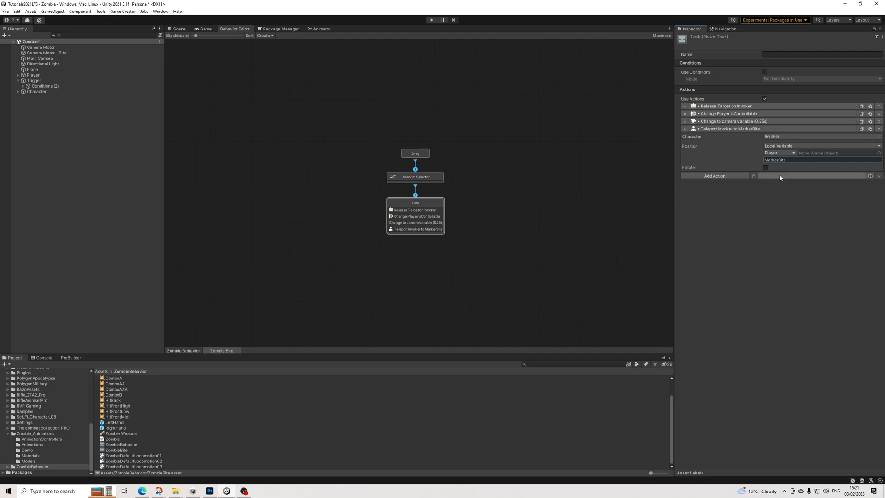
{"action": "left_click", "coordinate": [767, 168]}
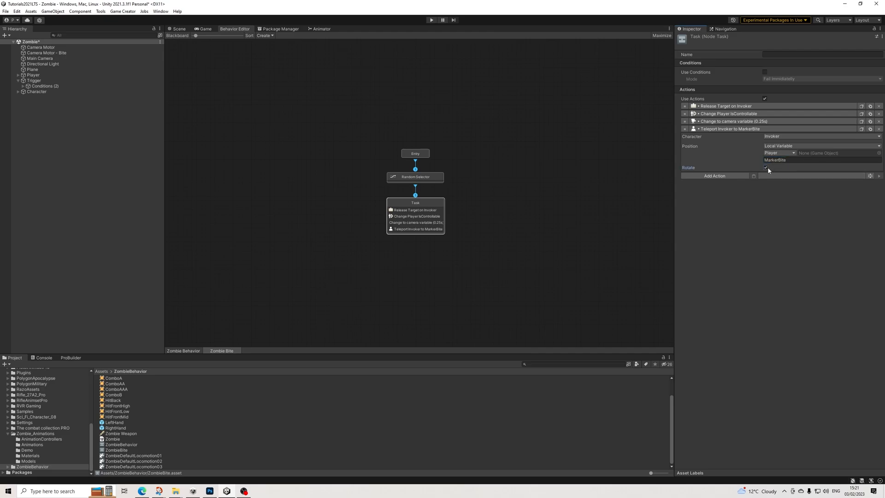
Collapse the Teleport action and add a Wait action of 0.01 seconds to the Task.
{"action": "left_click", "coordinate": [732, 129]}
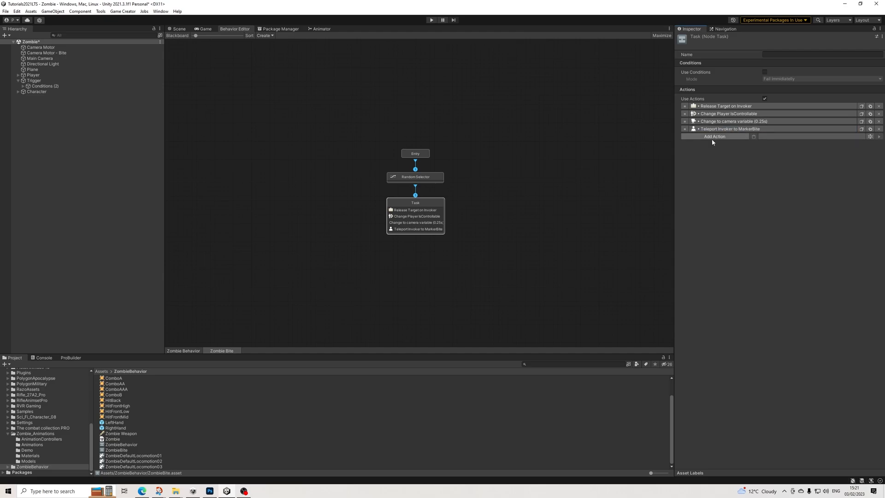
{"action": "left_click", "coordinate": [714, 137]}
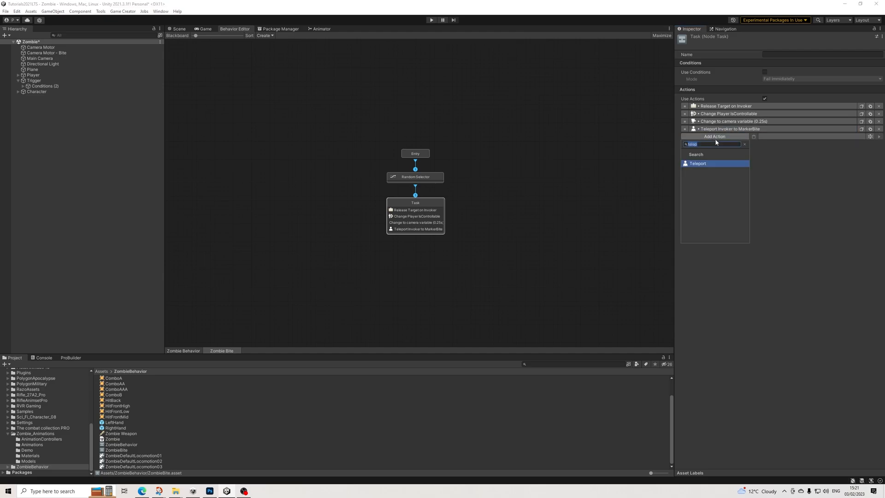
{"action": "type", "text": "wait"}
{"action": "key", "text": "Return"}
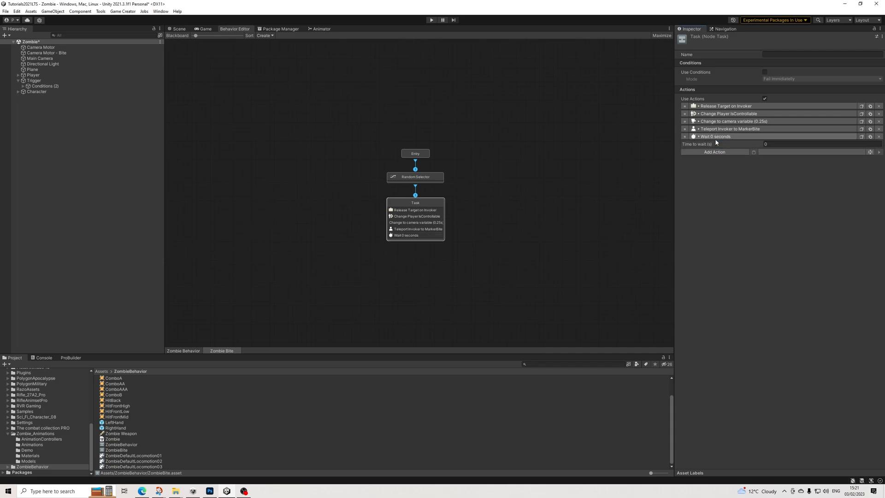
{"action": "left_click", "coordinate": [781, 144]}
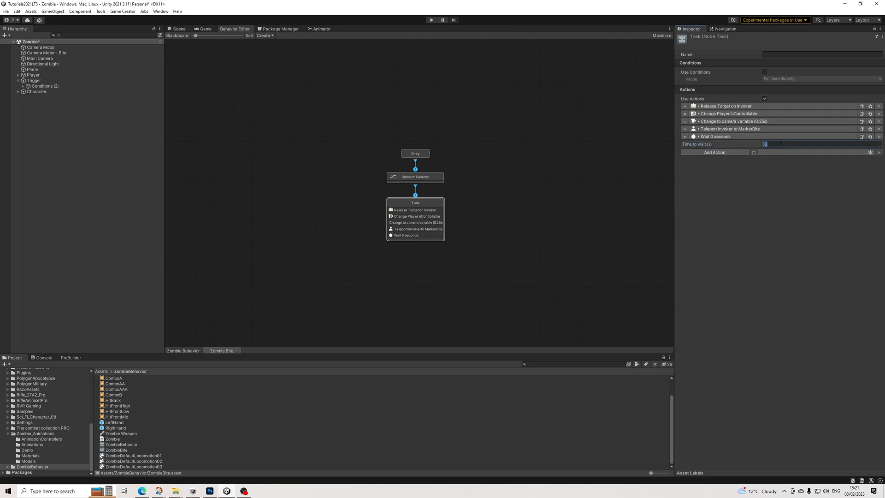
{"action": "type", "text": "0.01"}
{"action": "left_click", "coordinate": [733, 153]}
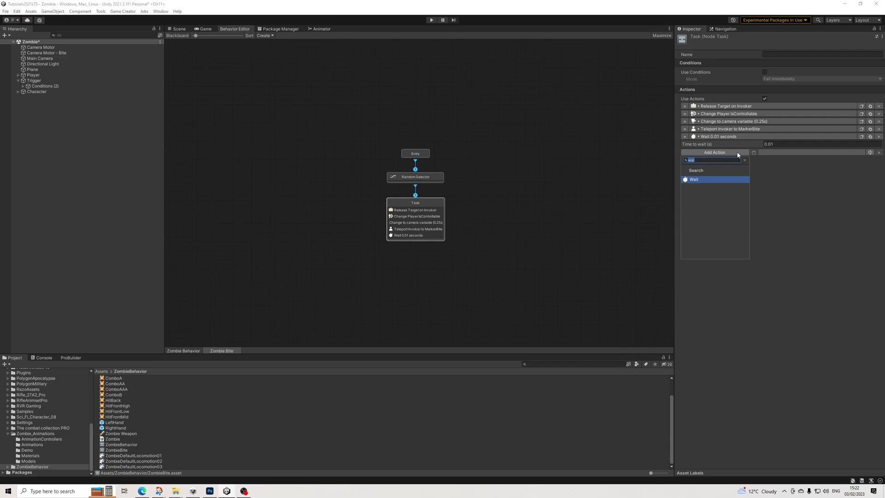
{"action": "type", "text": "shake"}
{"action": "key", "text": "Return"}
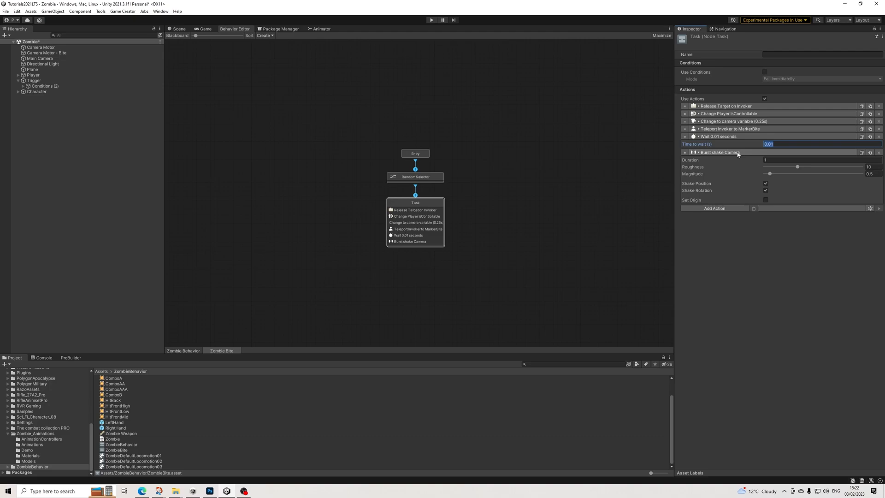
{"action": "left_click", "coordinate": [879, 152]}
Add a Camera Shake Sustain action set to Start Shake with roughness 3 and Set Origin enabled, and collapse it and the Wait action.
{"action": "left_click", "coordinate": [731, 152]}
{"action": "left_click", "coordinate": [720, 187]}
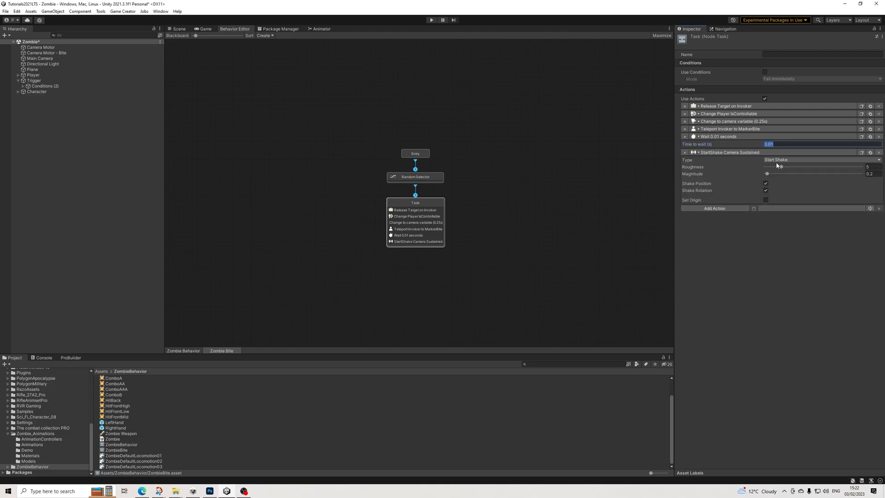
{"action": "left_click", "coordinate": [876, 167]}
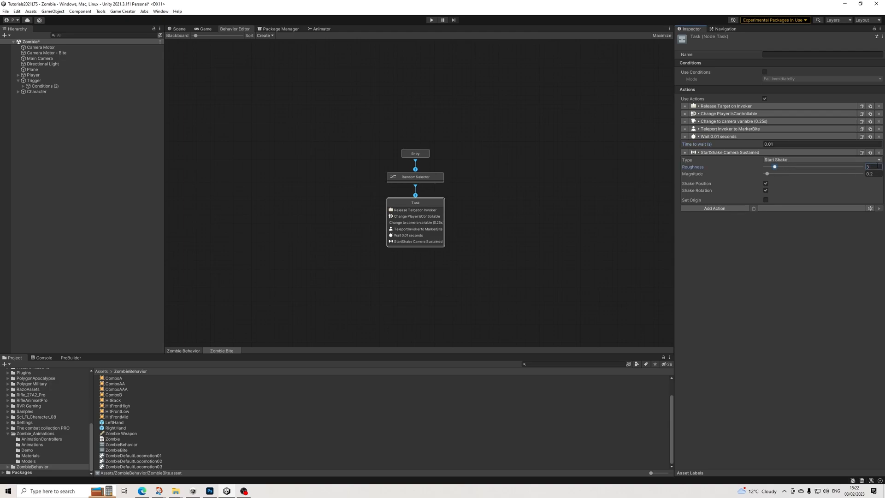
{"action": "left_click", "coordinate": [766, 200]}
{"action": "left_click", "coordinate": [784, 207]}
{"action": "left_click", "coordinate": [779, 213]}
{"action": "left_click", "coordinate": [723, 152]}
{"action": "left_click", "coordinate": [722, 137]}
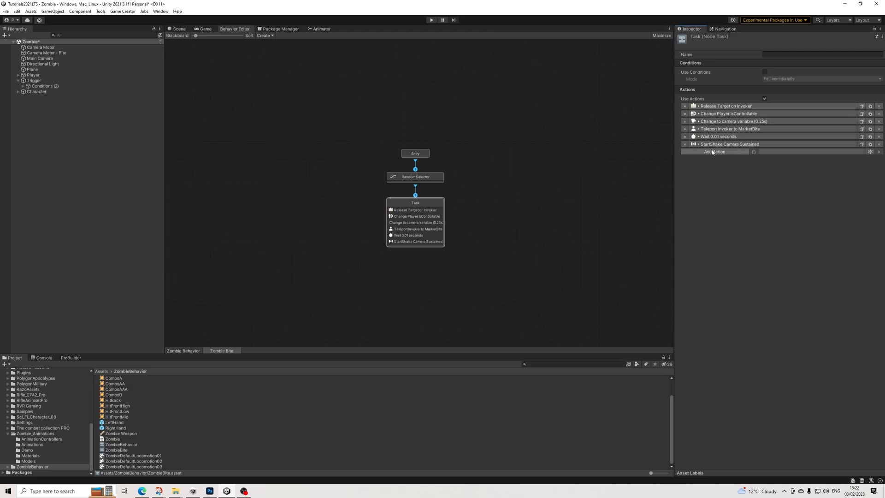
Add a Play Melee Clip action with Invoker as the character and duplicate it with Player as the character.
{"action": "left_click", "coordinate": [713, 152]}
{"action": "type", "text": "play"}
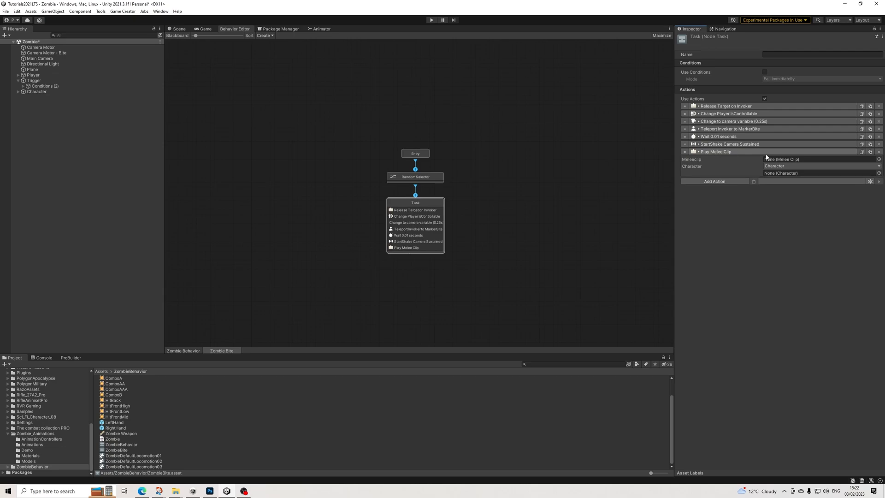
{"action": "left_click", "coordinate": [784, 166]}
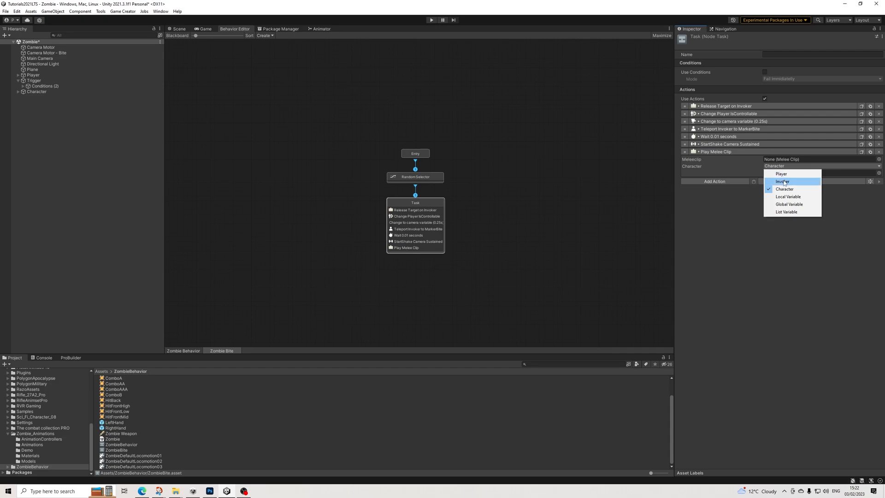
{"action": "left_click", "coordinate": [783, 182]}
{"action": "left_click", "coordinate": [871, 152]}
{"action": "left_click", "coordinate": [784, 189]}
{"action": "left_click", "coordinate": [774, 196]}
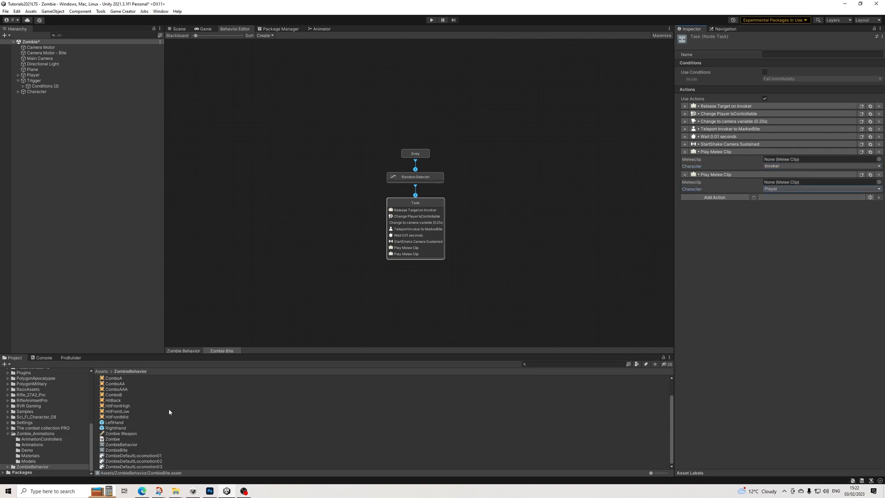
Assign the Bite-NPC clip to the Invoker's Play Melee Clip action and Bite-Player to the Player's.
{"action": "scroll", "coordinate": [168, 415], "scroll_direction": "up", "scroll_amount": 2}
{"action": "left_click_drag", "start_coordinate": [115, 390], "coordinate": [807, 159]}
{"action": "left_click_drag", "start_coordinate": [116, 395], "coordinate": [776, 183]}
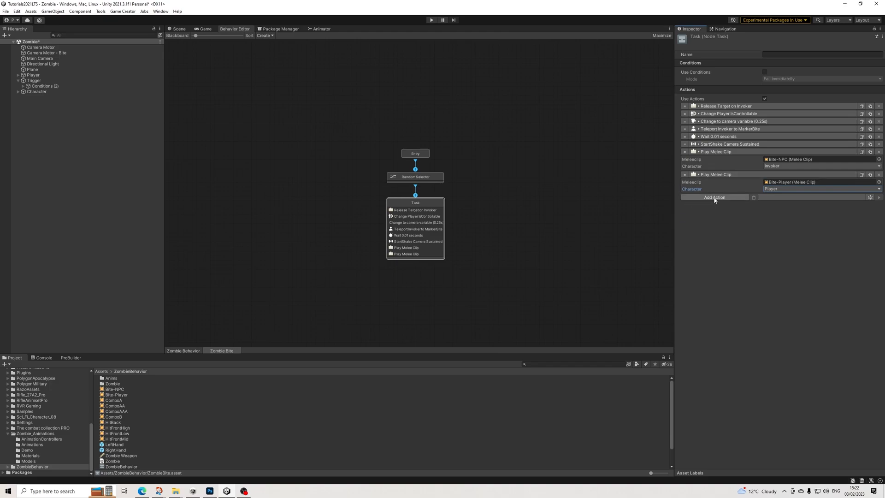
Compare the settings of the Bite-NPC and Bite-Player melee clips in the ZombieBehavior folder.
{"action": "left_click", "coordinate": [118, 390]}
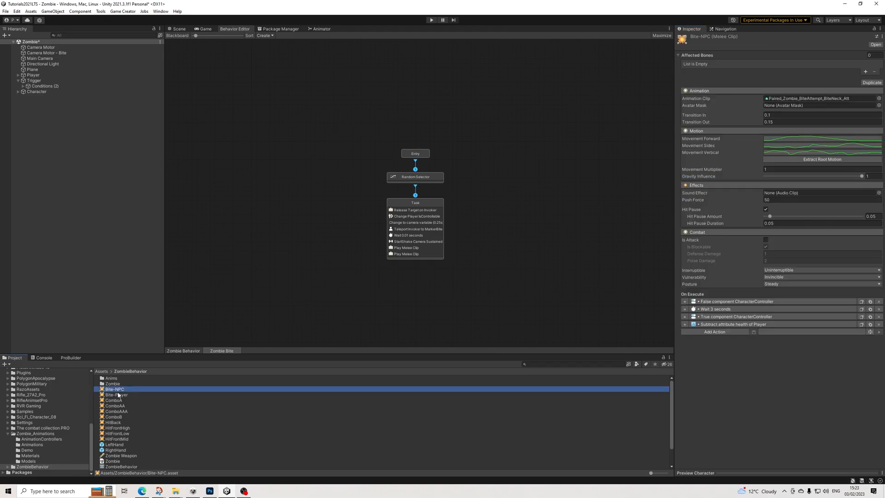
{"action": "left_click", "coordinate": [118, 395]}
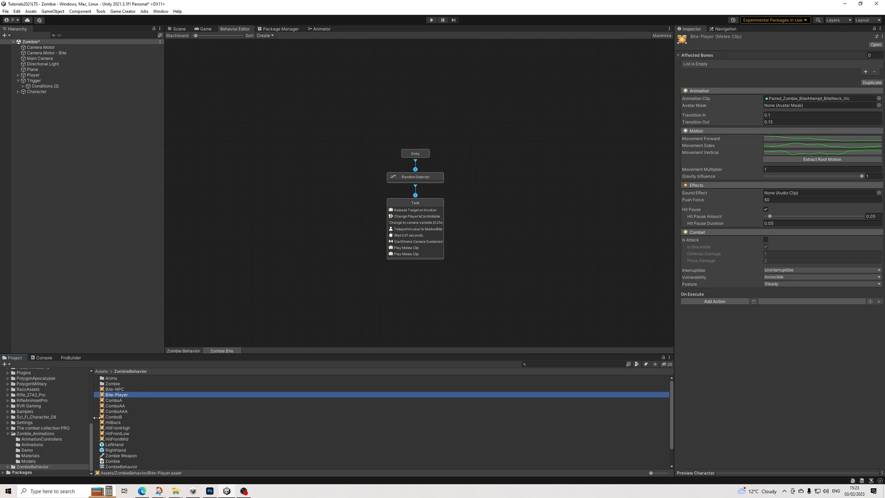
{"action": "left_click", "coordinate": [124, 398]}
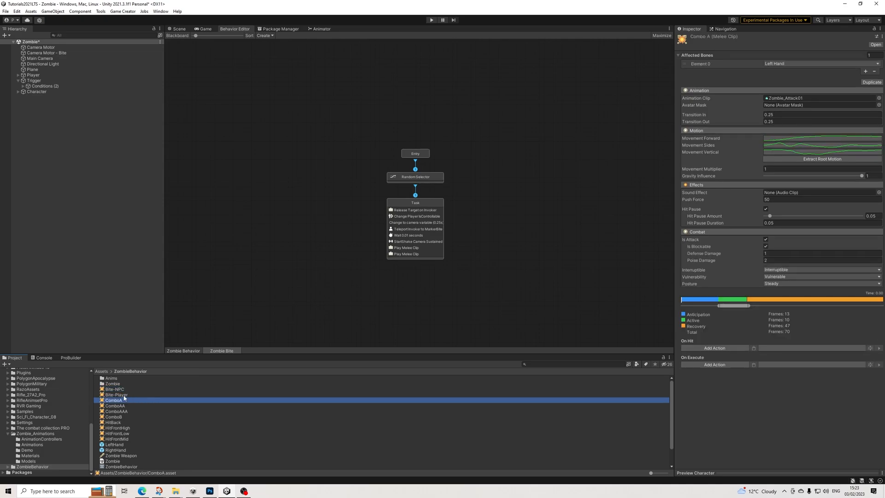
{"action": "left_click", "coordinate": [123, 395]}
{"action": "left_click", "coordinate": [121, 390]}
{"action": "left_click", "coordinate": [120, 396]}
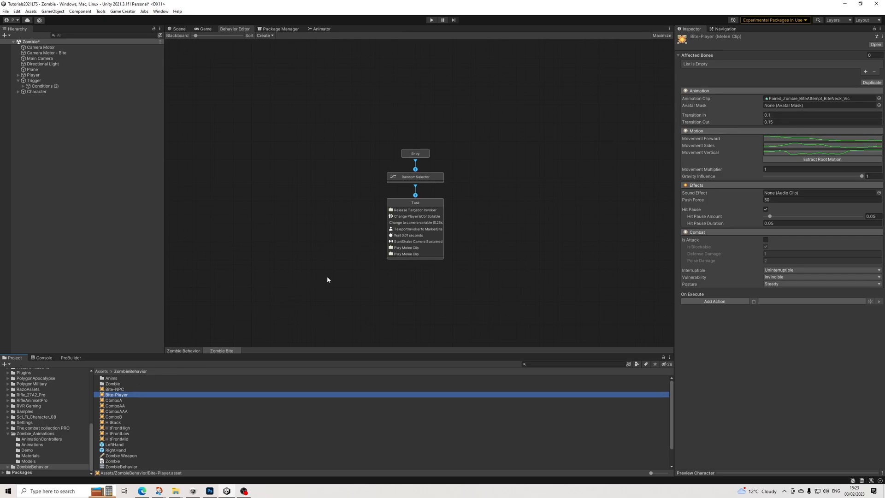
Add a 3-second Wait to the Task, followed by a change of the Player's Is Controllable property with its value enabled.
{"action": "left_click", "coordinate": [423, 228]}
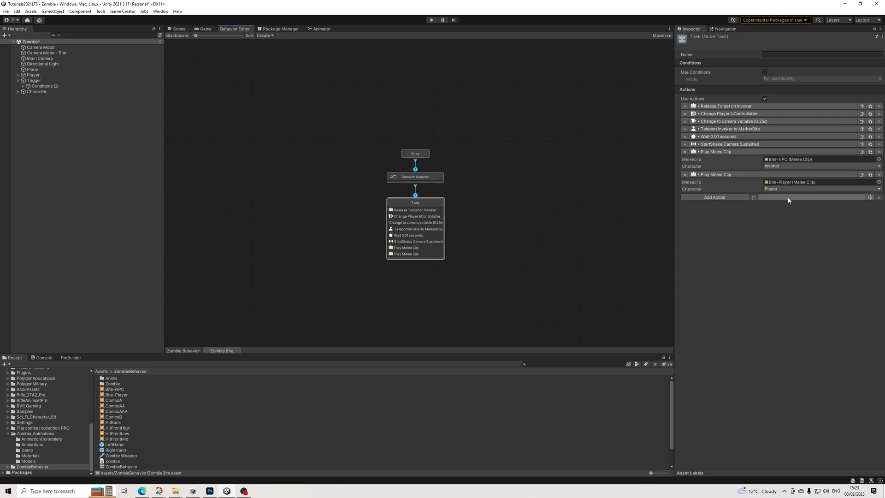
{"action": "left_click", "coordinate": [738, 200]}
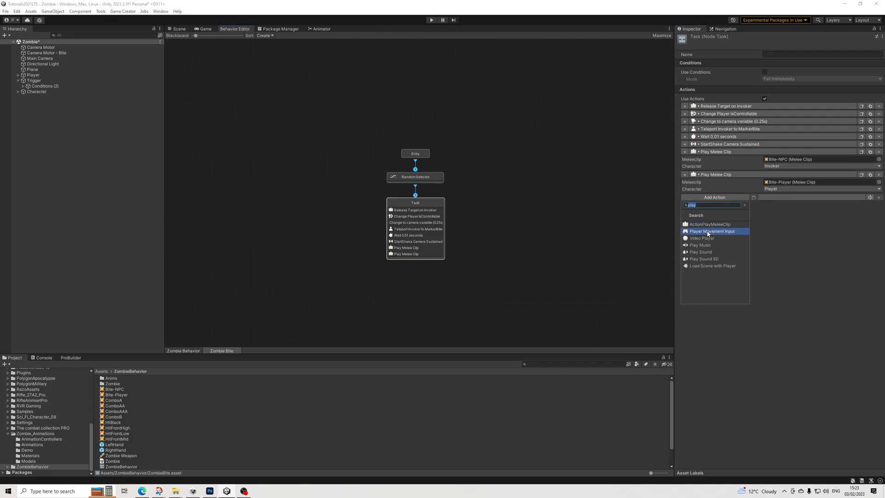
{"action": "type", "text": "wat"}
{"action": "key", "text": "BackSpace"}
{"action": "type", "text": "it"}
{"action": "key", "text": "Return"}
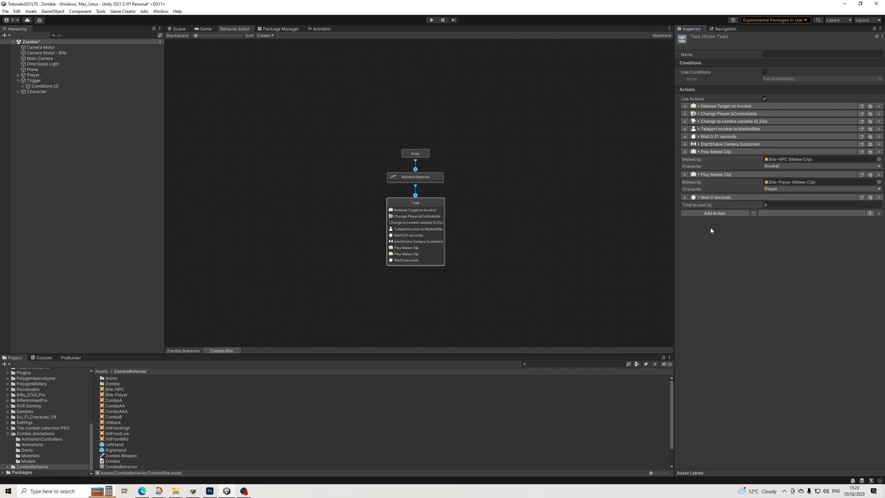
{"action": "left_click", "coordinate": [766, 204]}
{"action": "left_click", "coordinate": [755, 214]}
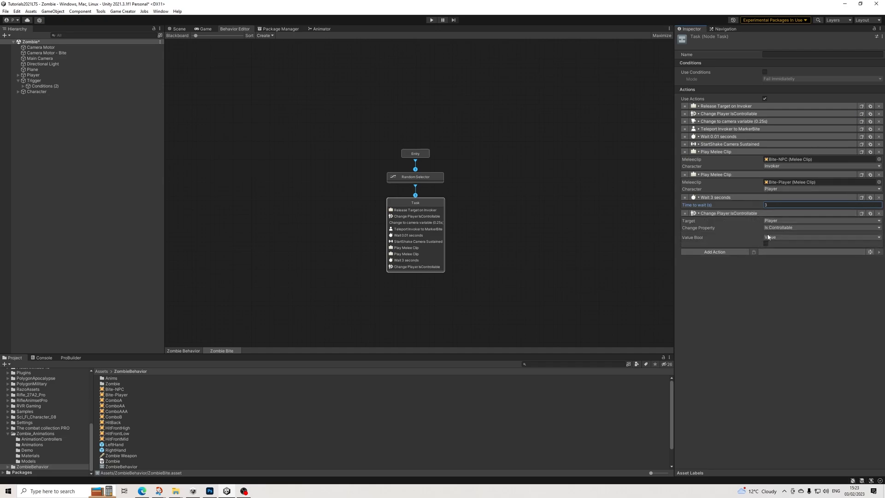
{"action": "left_click", "coordinate": [765, 244]}
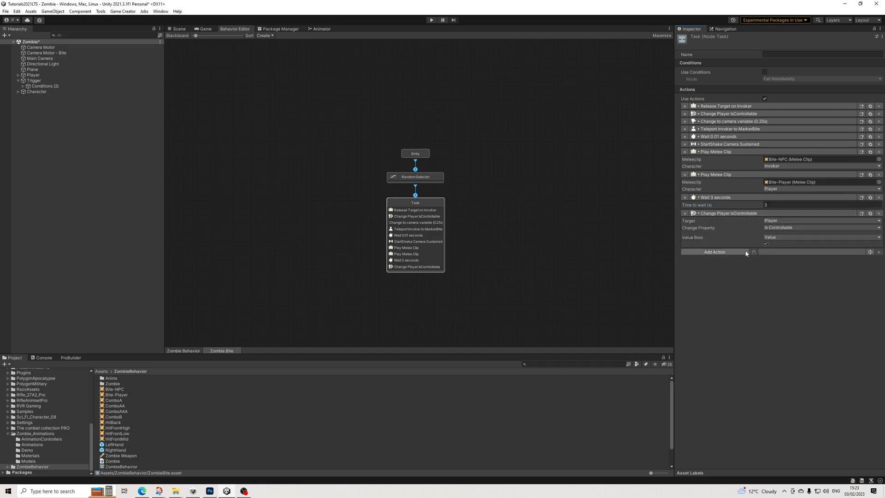
Add a Change Camera action to the Task with Main Camera Motor enabled.
{"action": "left_click", "coordinate": [718, 252]}
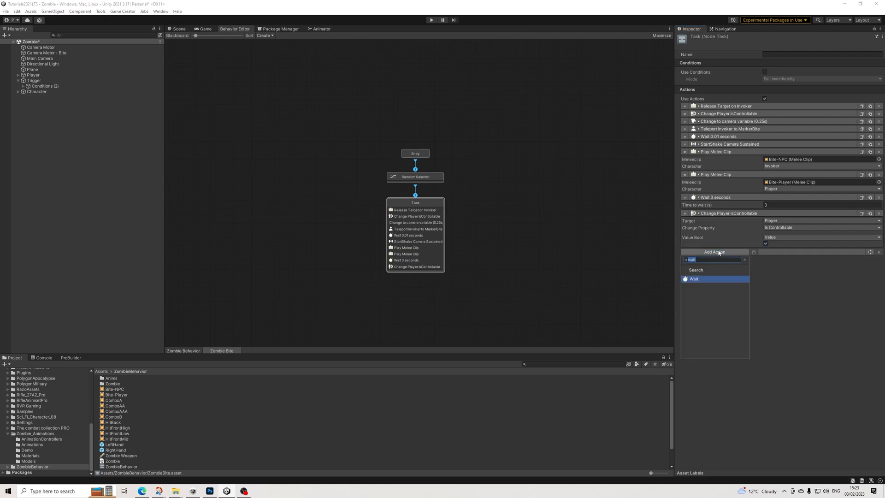
{"action": "type", "text": "cam"}
{"action": "left_click", "coordinate": [705, 293]}
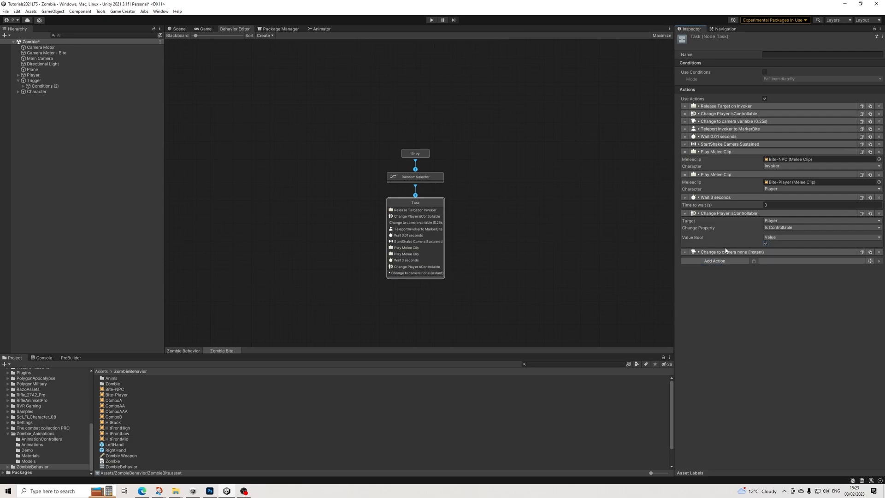
{"action": "left_click", "coordinate": [766, 259]}
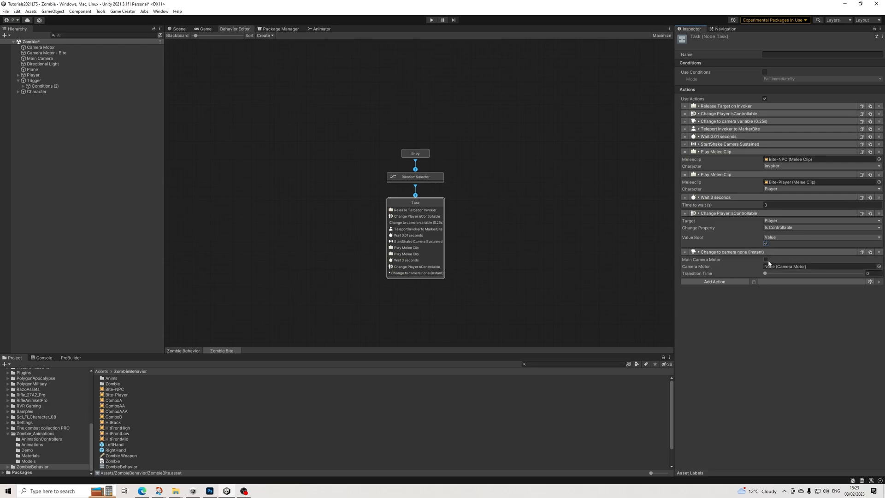
Check the Camera Motor object's settings, and set the transition time of the Task's Main Camera Motor change to 0.25.
{"action": "left_click", "coordinate": [58, 41]}
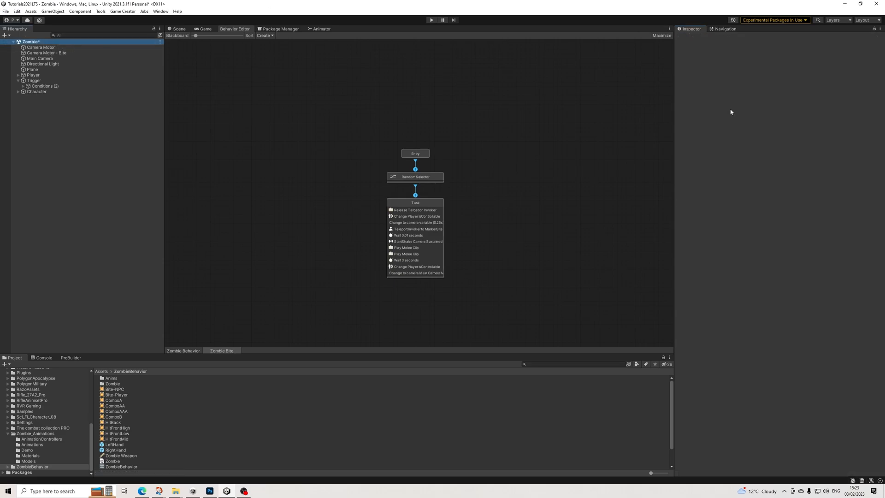
{"action": "left_click", "coordinate": [29, 47]}
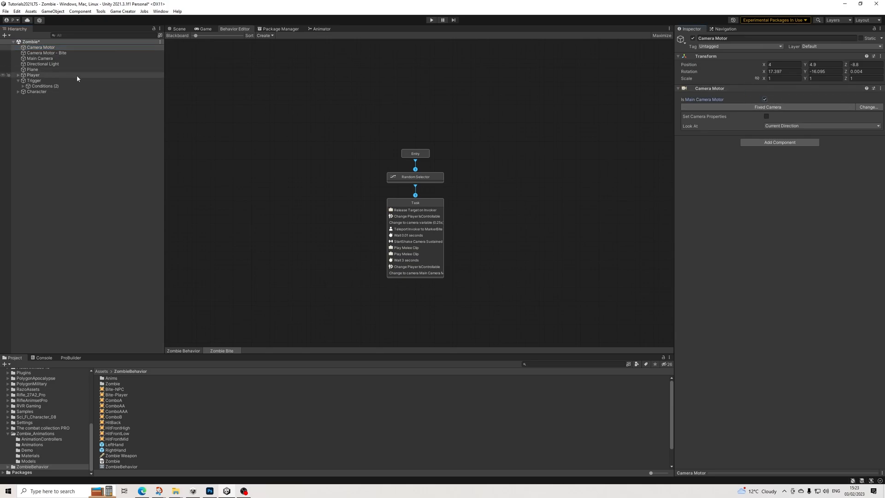
{"action": "left_click", "coordinate": [49, 85]}
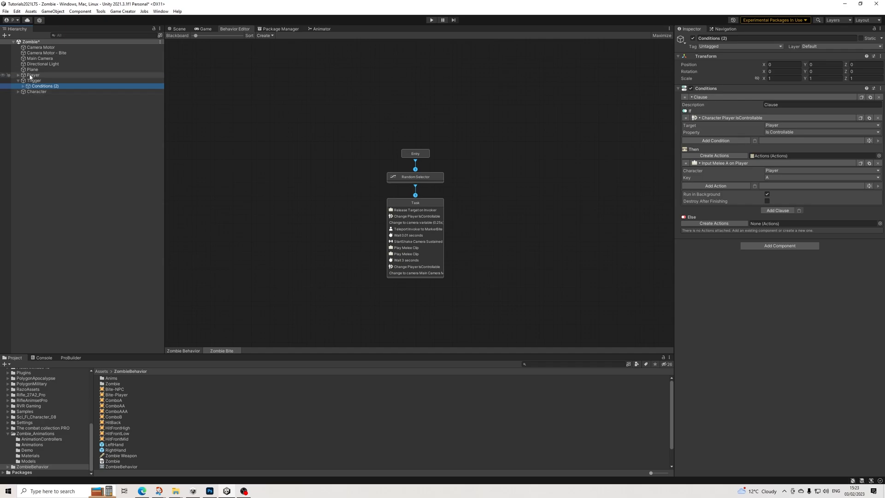
{"action": "left_click", "coordinate": [424, 201]}
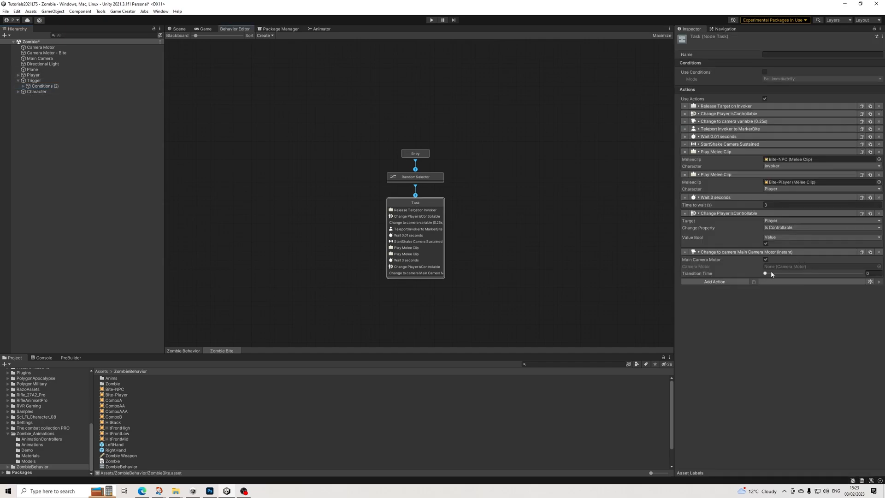
{"action": "left_click", "coordinate": [874, 274]}
{"action": "type", "text": "0.25"}
{"action": "left_click", "coordinate": [738, 283]}
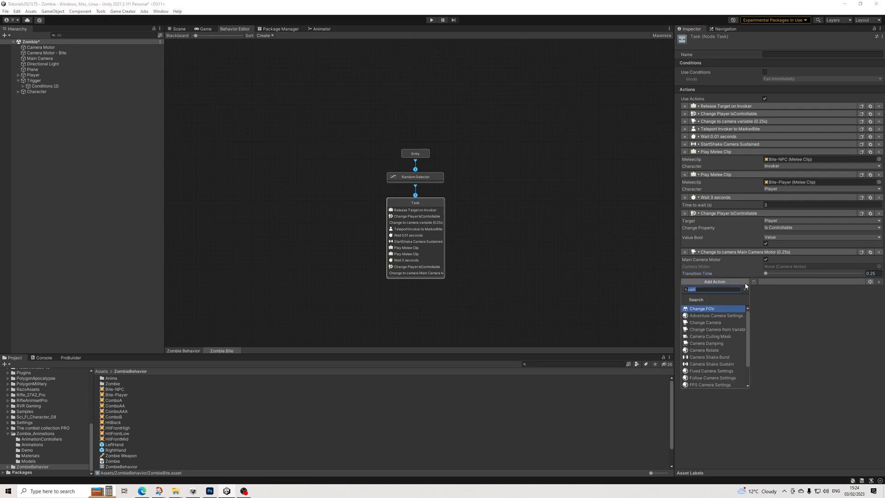
{"action": "key", "text": "BackSpace"}
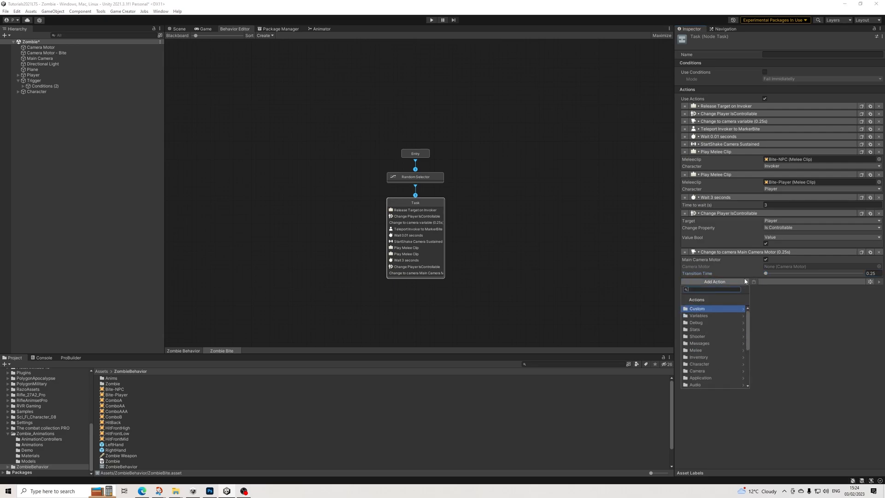
{"action": "type", "text": "shak"}
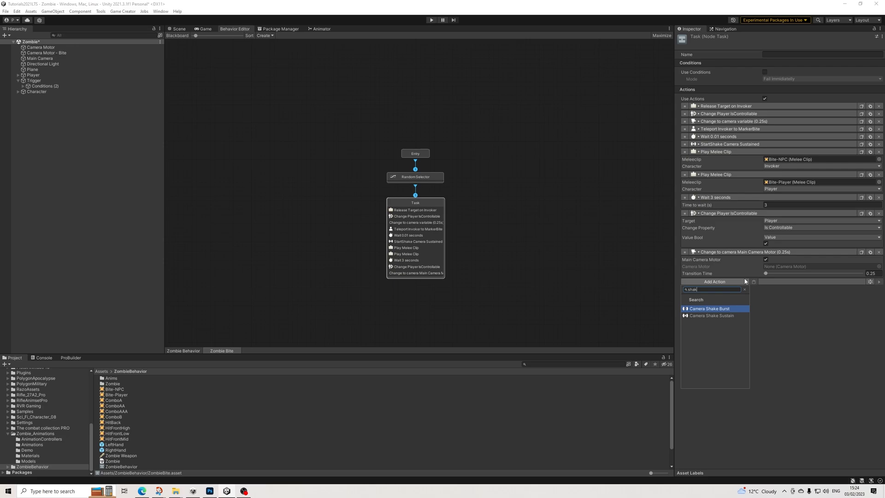
{"action": "left_click", "coordinate": [791, 312]}
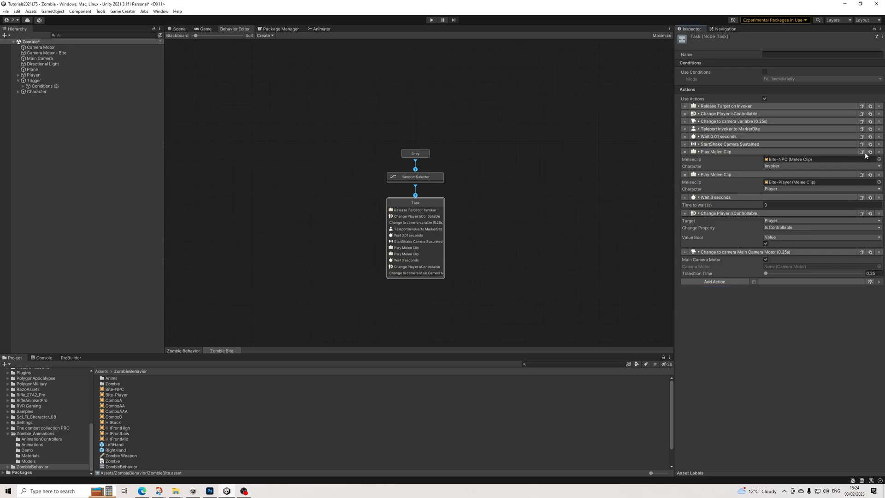
Add a sustained camera shake action at the end of the Task, set it to Stop Shake and collapse it.
{"action": "left_click", "coordinate": [753, 281]}
{"action": "left_click", "coordinate": [784, 289]}
{"action": "left_click", "coordinate": [786, 304]}
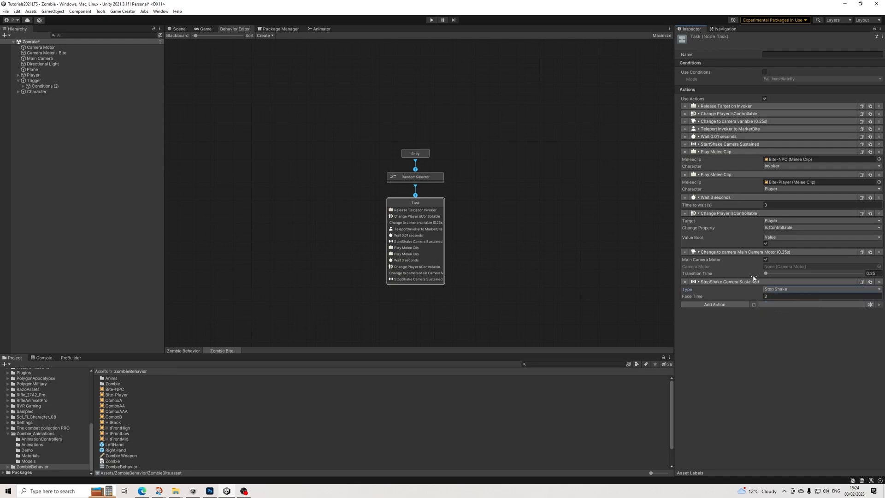
{"action": "left_click", "coordinate": [755, 282]}
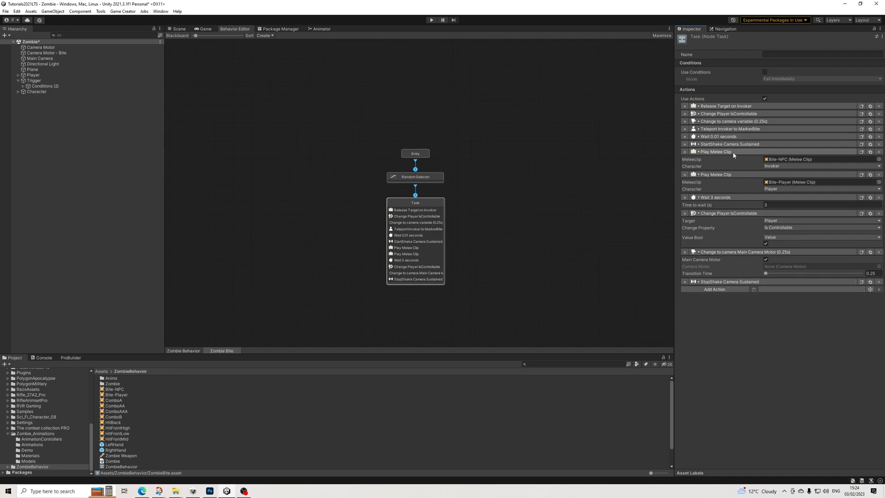
Set the Stop Shake action's fade time to 0.25, check the start-shake action's settings, and collapse both actions.
{"action": "left_click", "coordinate": [738, 281]}
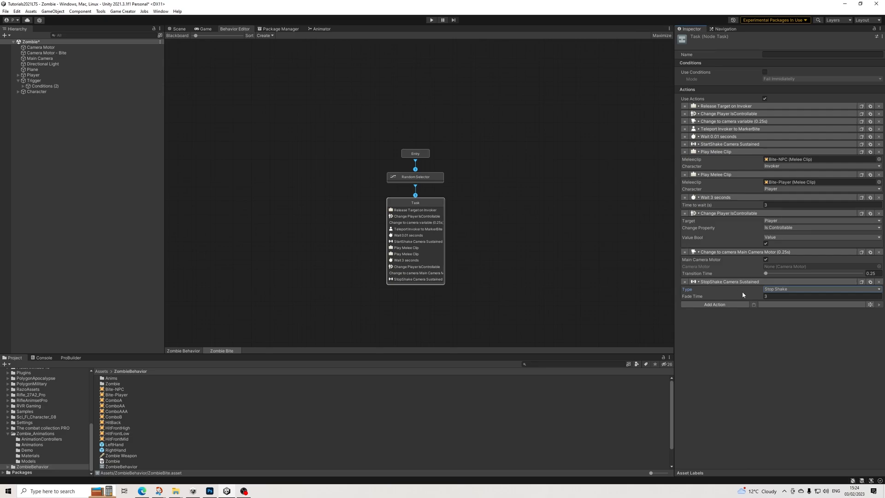
{"action": "left_click", "coordinate": [772, 297]}
{"action": "left_click", "coordinate": [783, 295]}
{"action": "type", "text": "0.25"}
{"action": "left_click", "coordinate": [757, 145]}
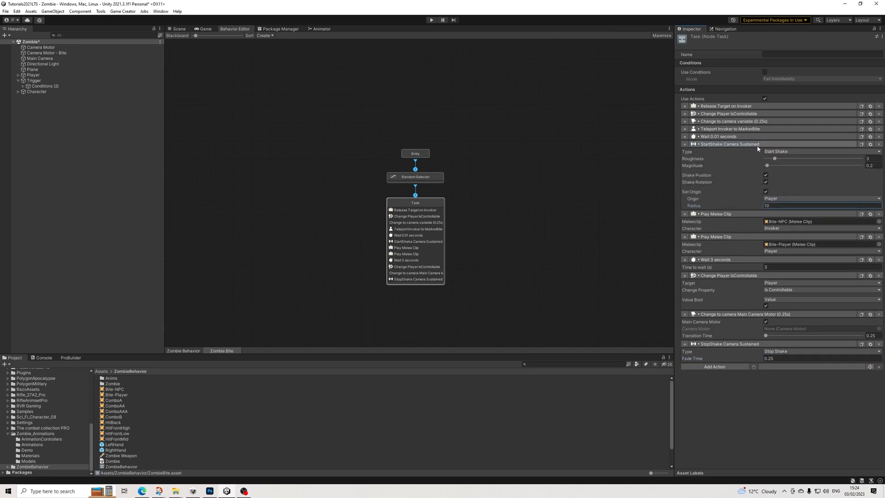
{"action": "left_click", "coordinate": [757, 145]}
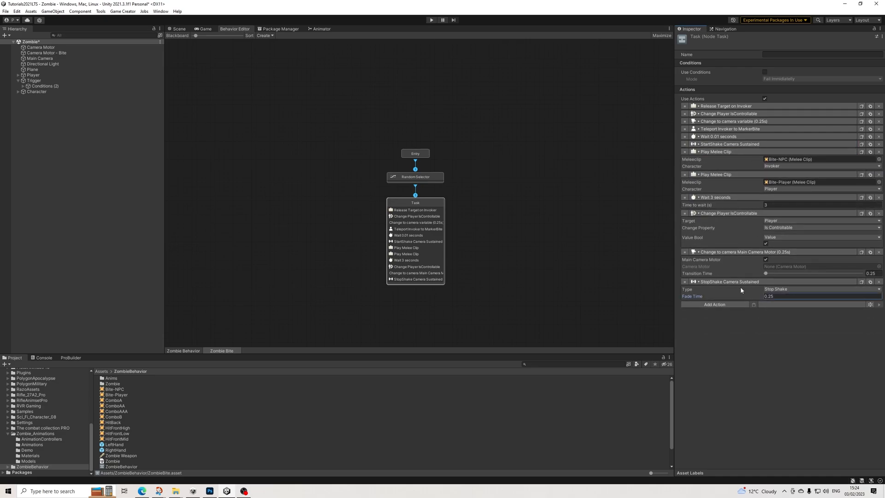
{"action": "left_click", "coordinate": [748, 283]}
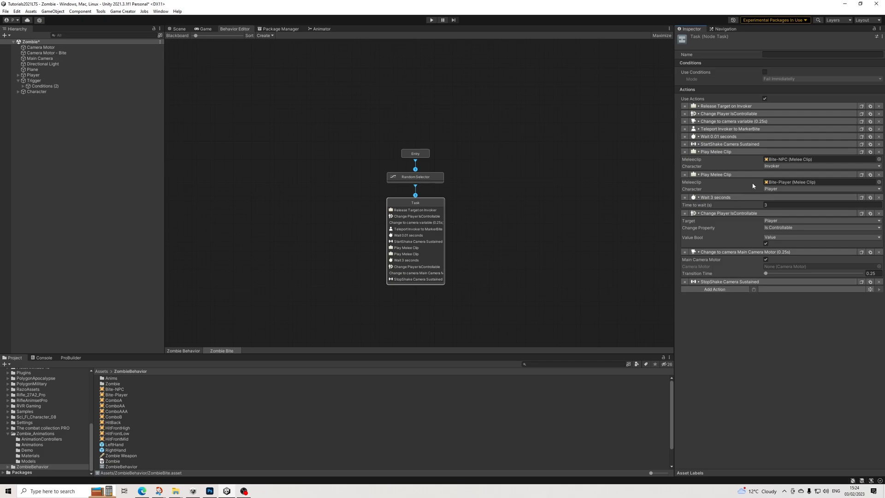
Add a Wait action of 1.5 seconds at the end of the Task.
{"action": "left_click", "coordinate": [753, 289]}
{"action": "left_click", "coordinate": [773, 296]}
{"action": "type", "text": "1.5"}
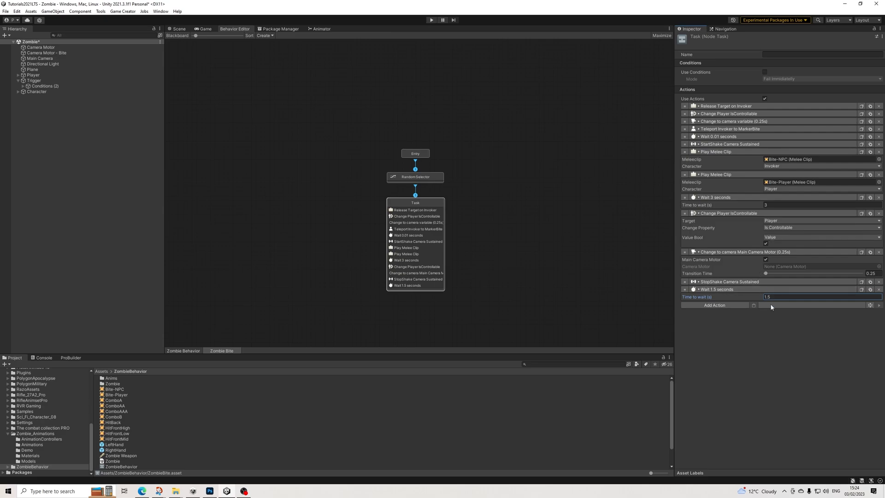
Collapse all the expanded actions in the Task, from the Play Melee Clip actions down to the last Wait, and save the scene.
{"action": "left_click", "coordinate": [719, 153]}
{"action": "left_click", "coordinate": [715, 159]}
{"action": "left_click", "coordinate": [712, 167]}
{"action": "left_click", "coordinate": [726, 174]}
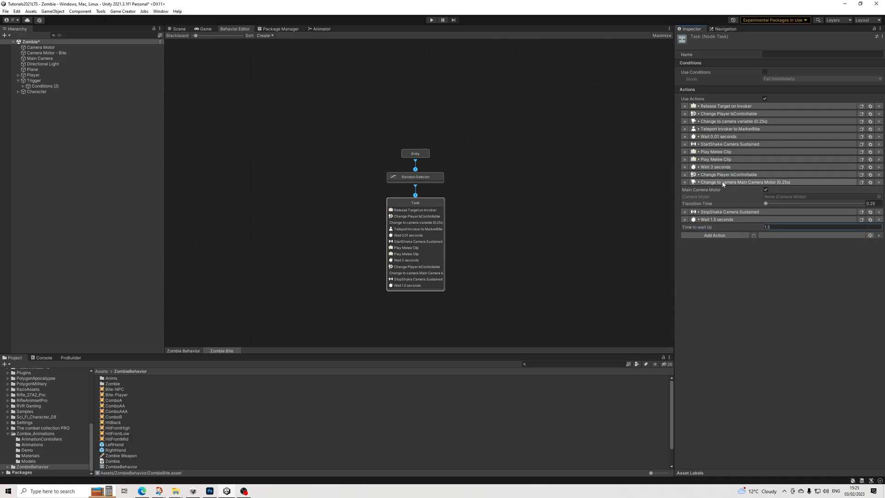
{"action": "left_click", "coordinate": [735, 182]}
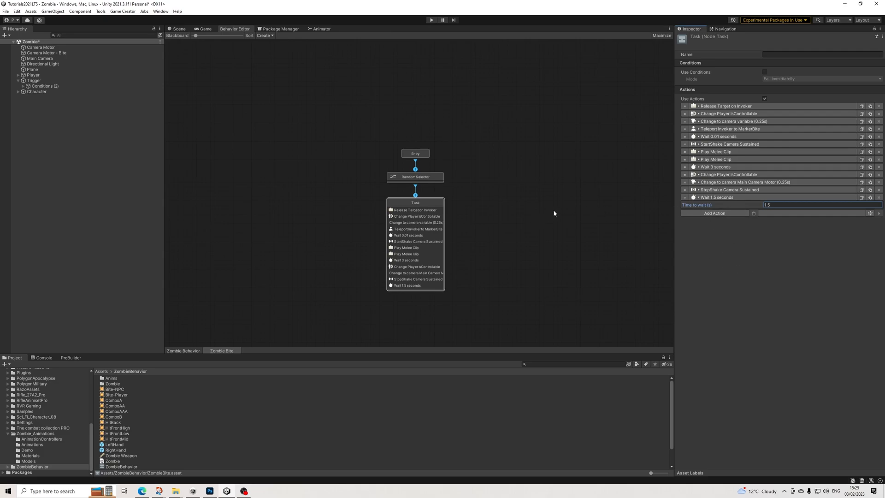
{"action": "left_click", "coordinate": [753, 197]}
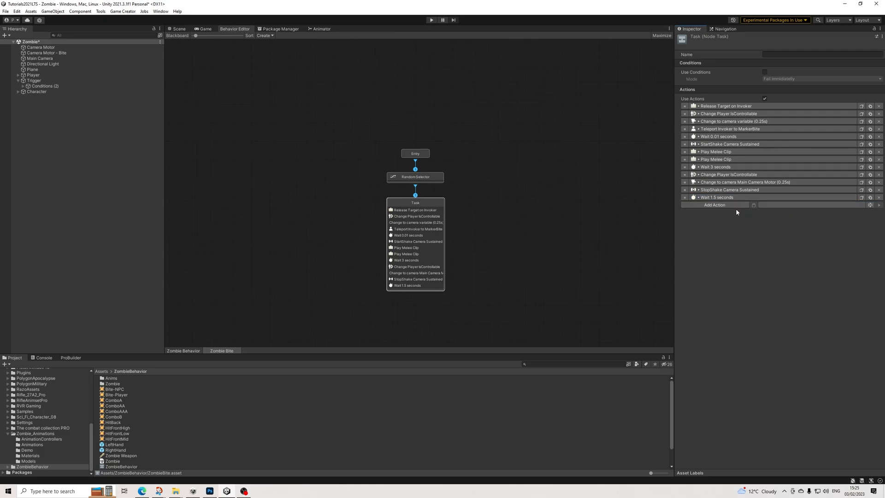
{"action": "left_click", "coordinate": [5, 11]}
{"action": "left_click", "coordinate": [27, 44]}
In the Zombie Behavior graph, disconnect the four Tasks from the Random Selector, keeping only Zombie Bite linked, and save the scene.
{"action": "left_click", "coordinate": [189, 351]}
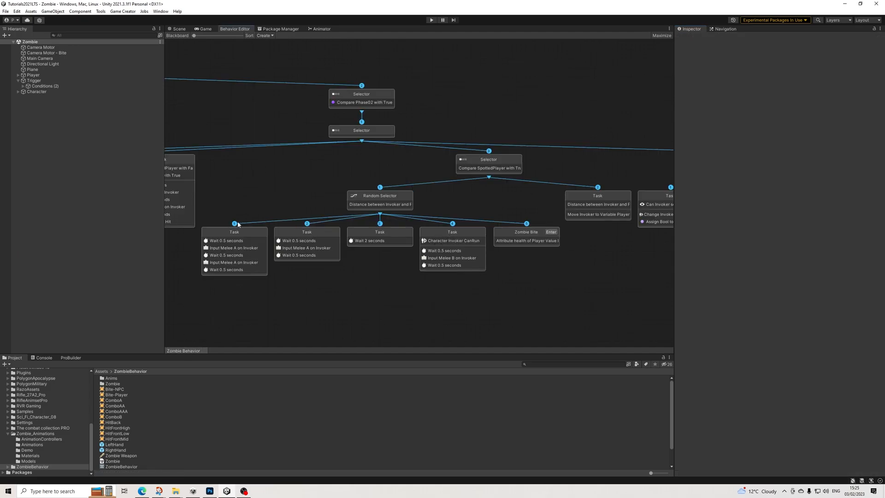
{"action": "left_click", "coordinate": [234, 223]}
{"action": "left_click", "coordinate": [307, 223]}
{"action": "left_click", "coordinate": [380, 224]}
{"action": "left_click", "coordinate": [453, 223]}
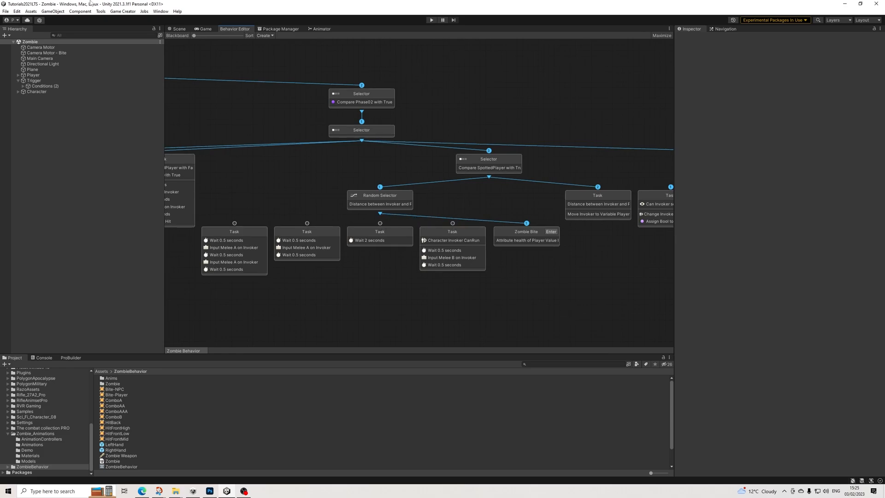
{"action": "left_click", "coordinate": [5, 11]}
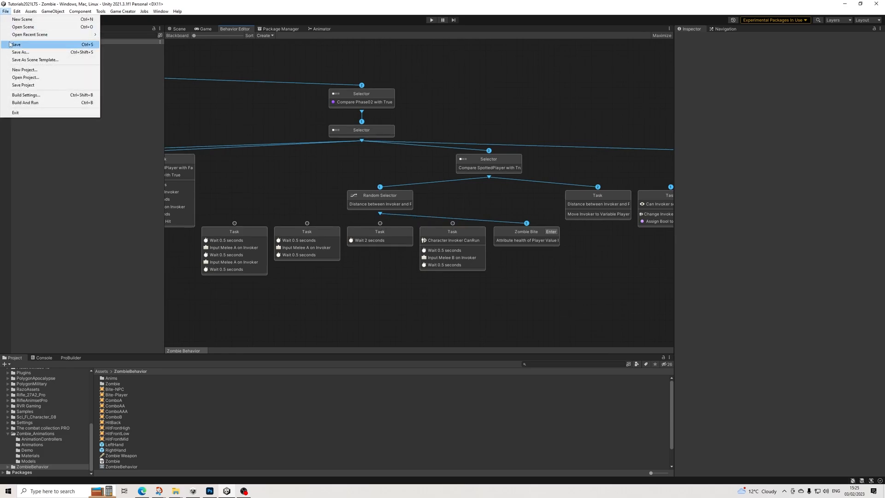
{"action": "left_click", "coordinate": [16, 45]}
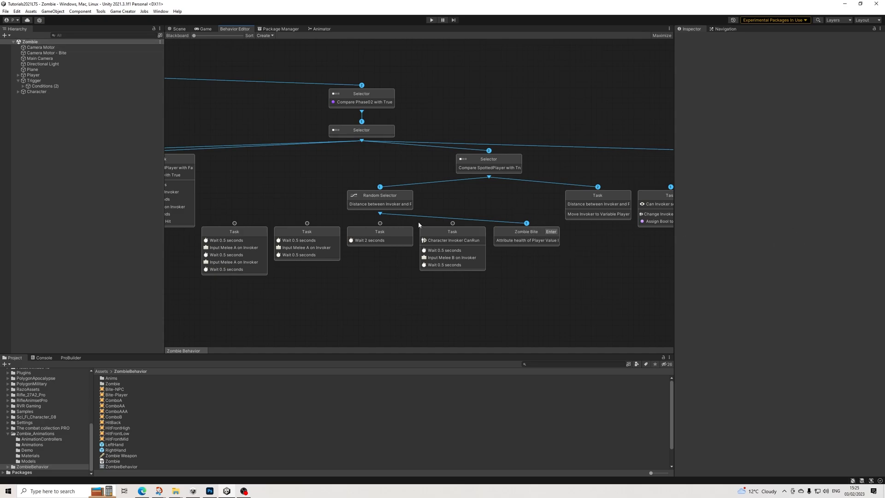
Return to the scene view, run the game to check the camera behaviour, and stop it.
{"action": "left_click", "coordinate": [179, 29]}
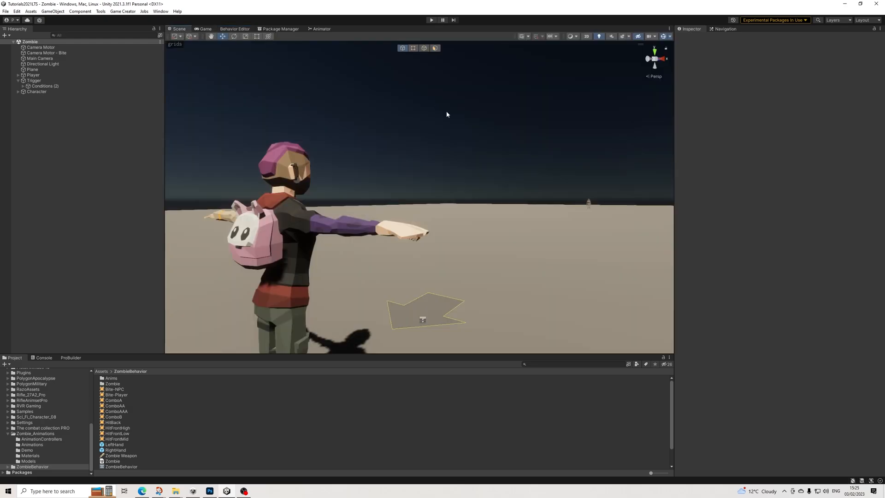
{"action": "left_click", "coordinate": [431, 19]}
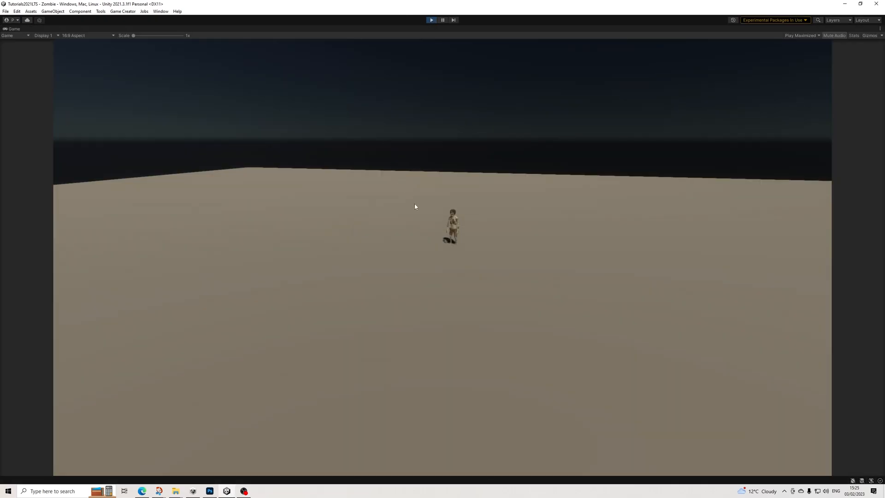
{"action": "left_click", "coordinate": [433, 20]}
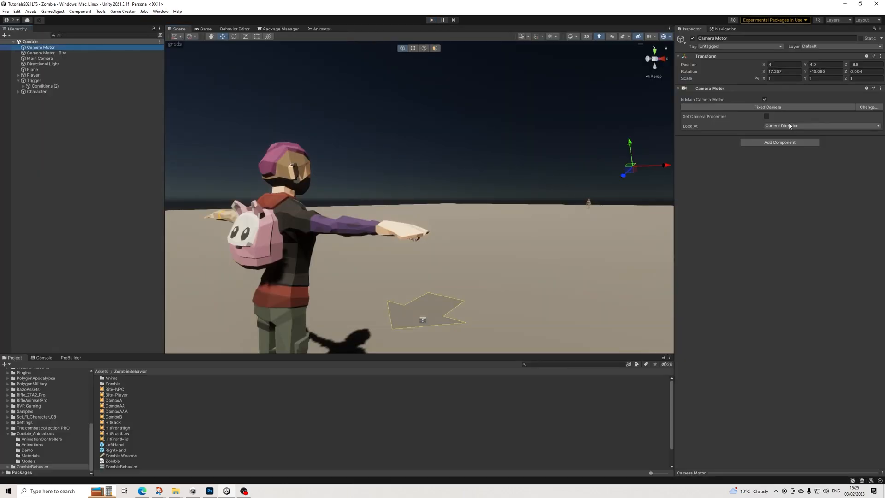
Change the main Camera Motor from Fixed Camera to Adventure Camera, turn off Allow Zoom, and save the scene.
{"action": "left_click", "coordinate": [787, 126]}
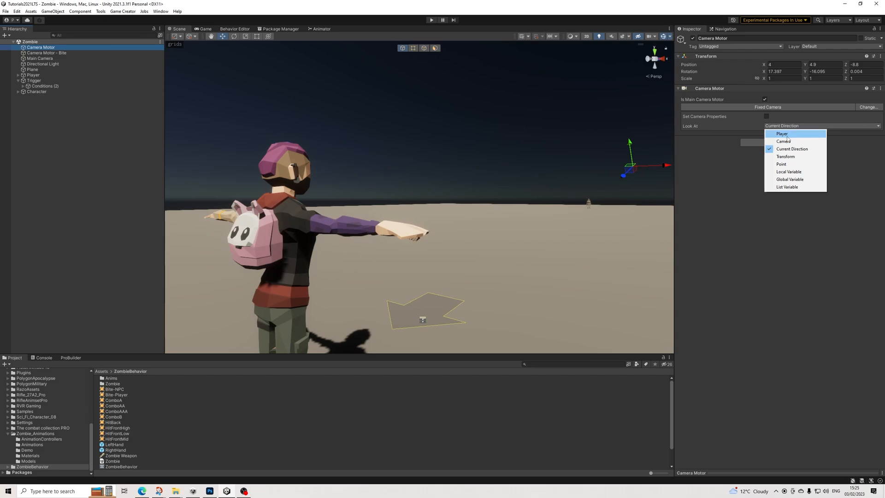
{"action": "left_click", "coordinate": [874, 108]}
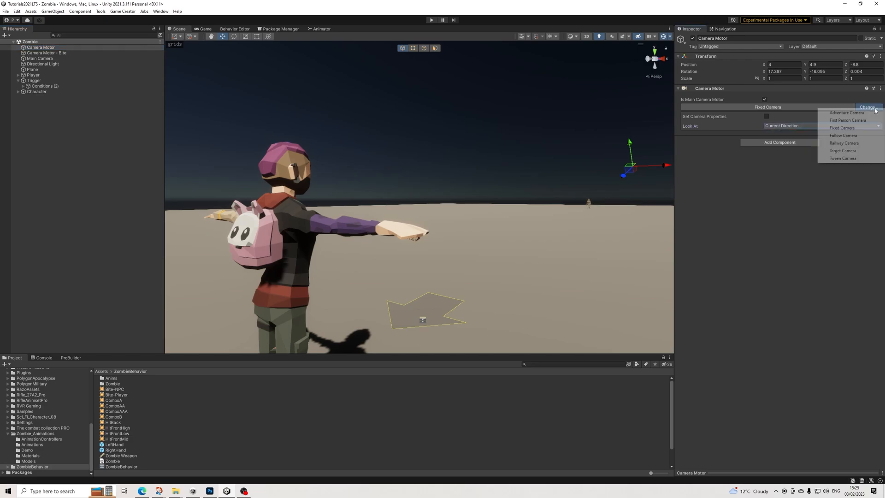
{"action": "left_click", "coordinate": [837, 114]}
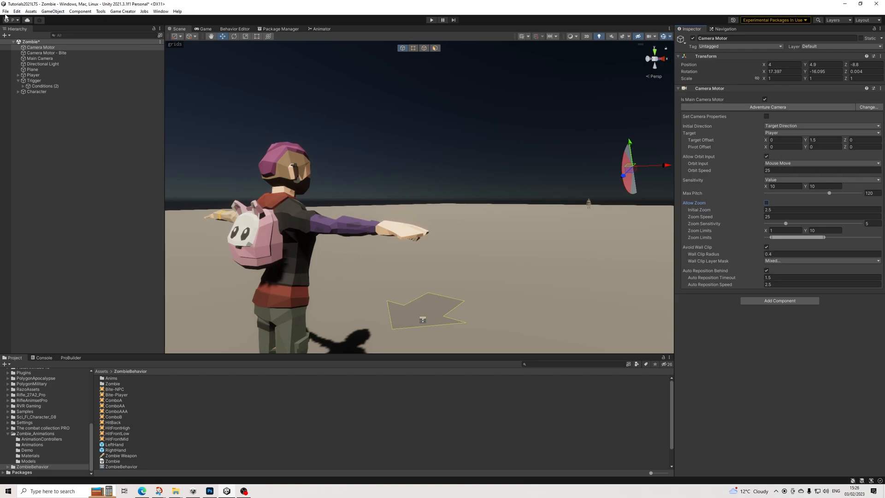
{"action": "left_click", "coordinate": [5, 11]}
{"action": "left_click", "coordinate": [13, 45]}
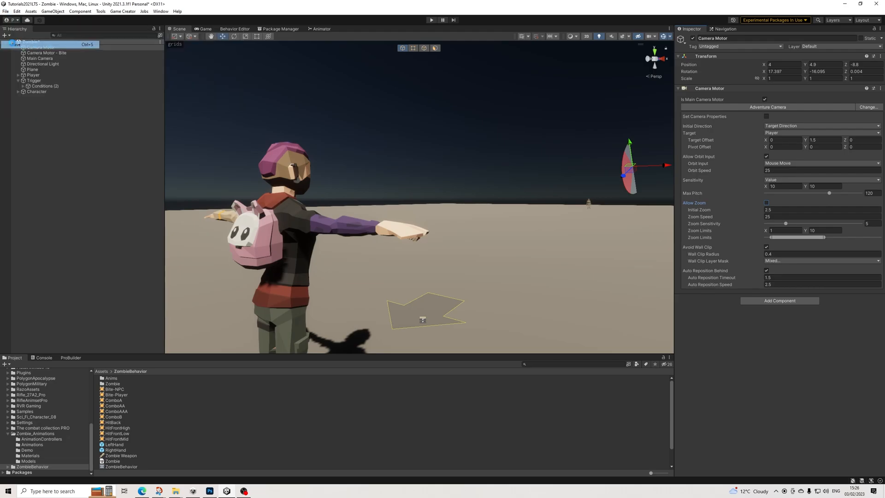
Play-test the zombie bite by running the player up to the zombie, and stop the game.
{"action": "left_click", "coordinate": [429, 20]}
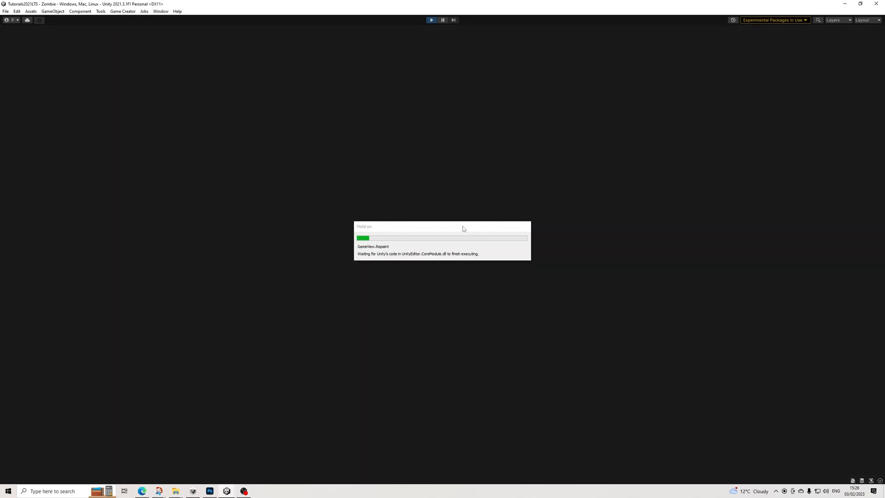
{"action": "key", "text": "w"}
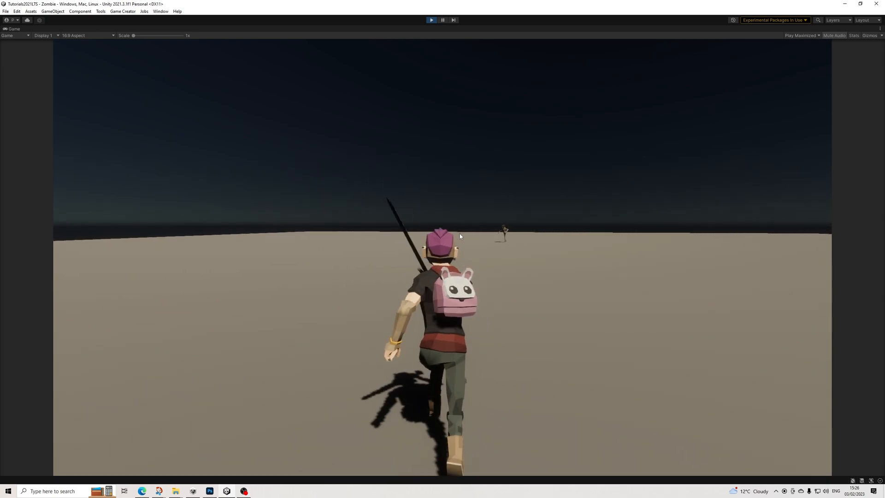
{"action": "key", "text": "d"}
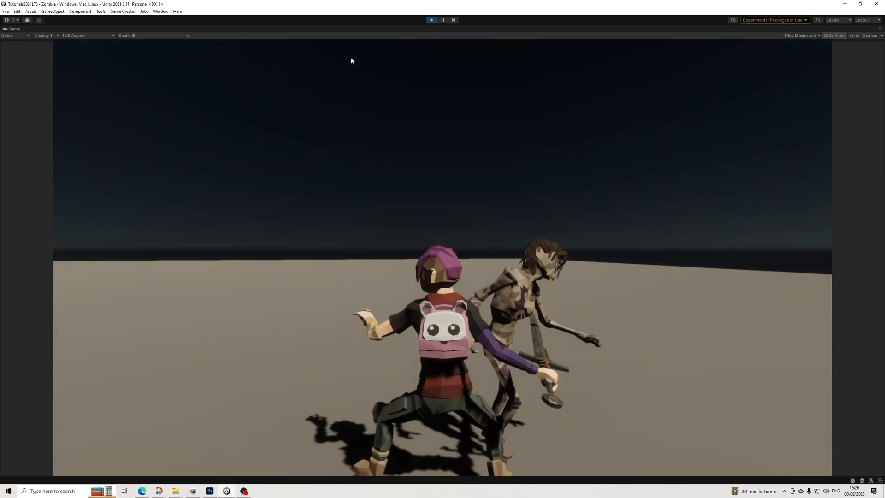
{"action": "left_click", "coordinate": [433, 22]}
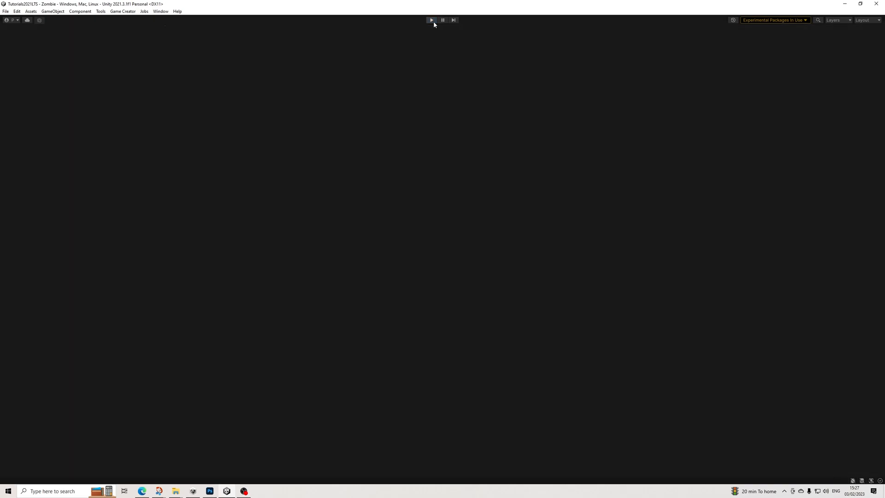
Run the game again, move the player to the zombie, and pause play during the neck bite.
{"action": "left_click", "coordinate": [432, 21]}
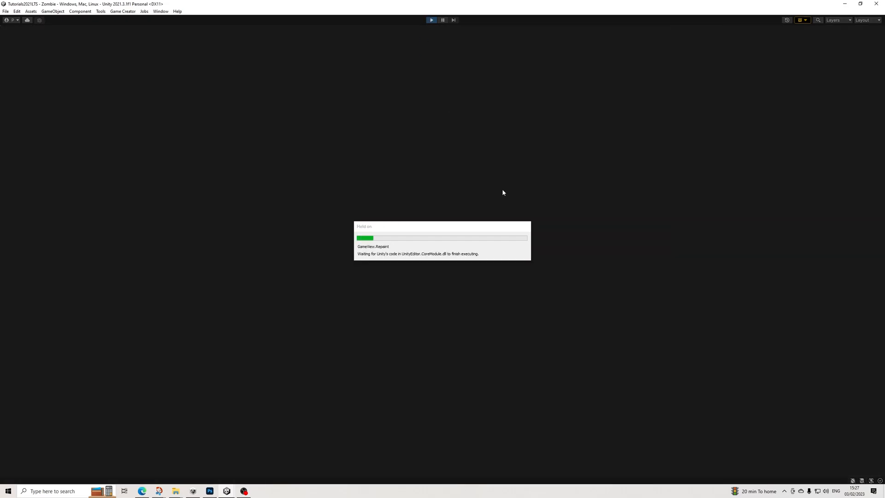
{"action": "key", "text": "w"}
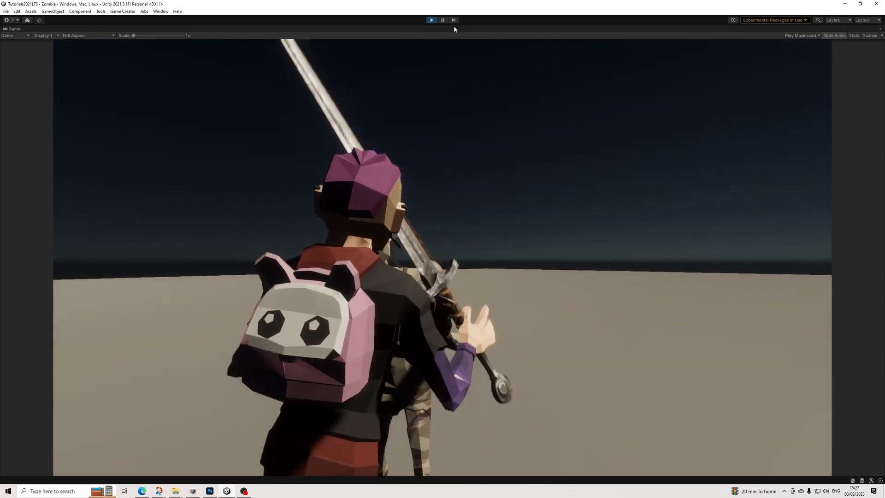
{"action": "left_click", "coordinate": [443, 20]}
Examine the paused bite pose in the scene from several angles, checking how the player and zombie line up.
{"action": "key", "text": "f"}
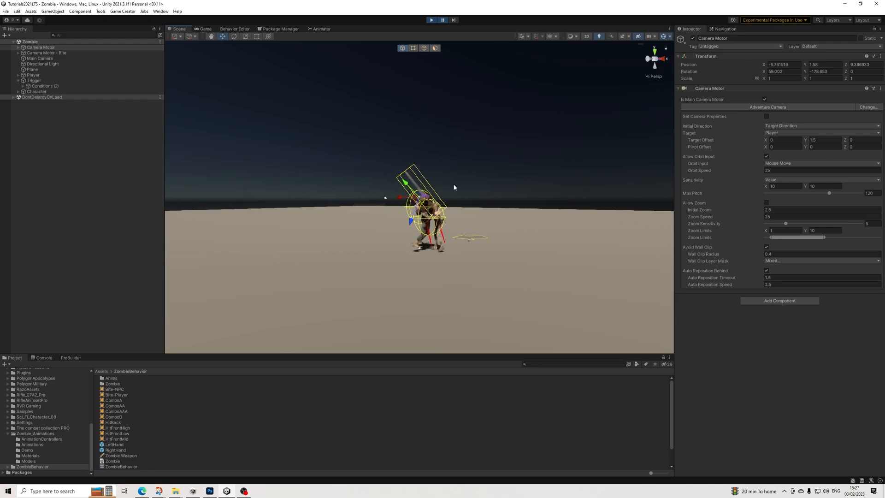
{"action": "scroll", "coordinate": [453, 188], "scroll_direction": "up", "scroll_amount": 6}
{"action": "left_click_drag", "start_coordinate": [454, 219], "coordinate": [602, 220], "text": "alt"}
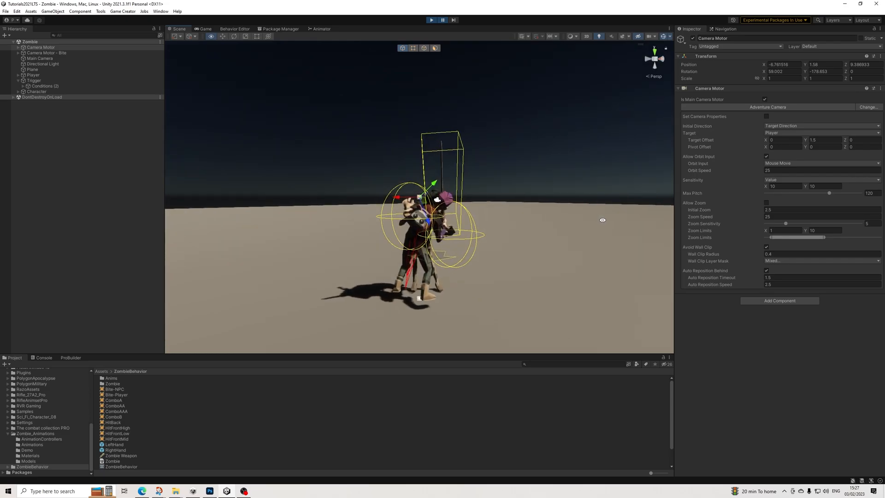
{"action": "middle_click_drag", "start_coordinate": [459, 252], "coordinate": [446, 212]}
{"action": "scroll", "coordinate": [446, 212], "scroll_direction": "up", "scroll_amount": 6}
{"action": "left_click_drag", "start_coordinate": [442, 244], "coordinate": [604, 97], "text": "alt"}
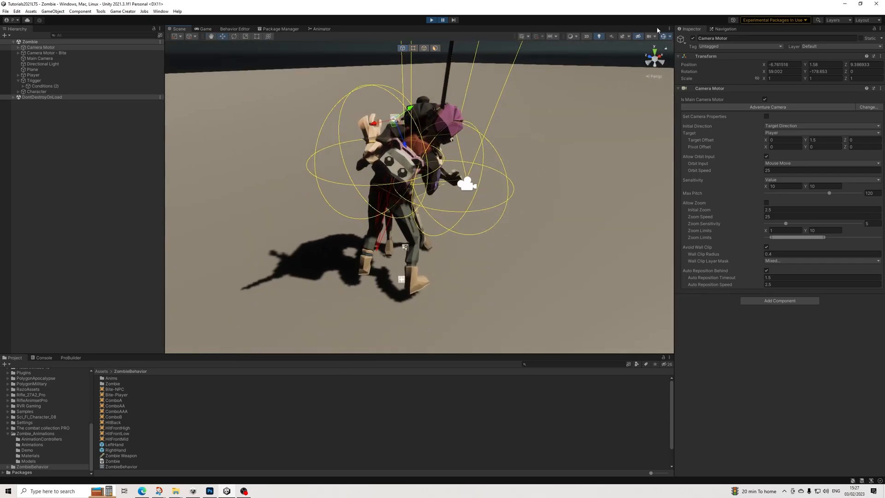
{"action": "scroll", "coordinate": [518, 141], "scroll_direction": "up", "scroll_amount": 5}
{"action": "left_click_drag", "start_coordinate": [535, 166], "coordinate": [291, 55], "text": "alt"}
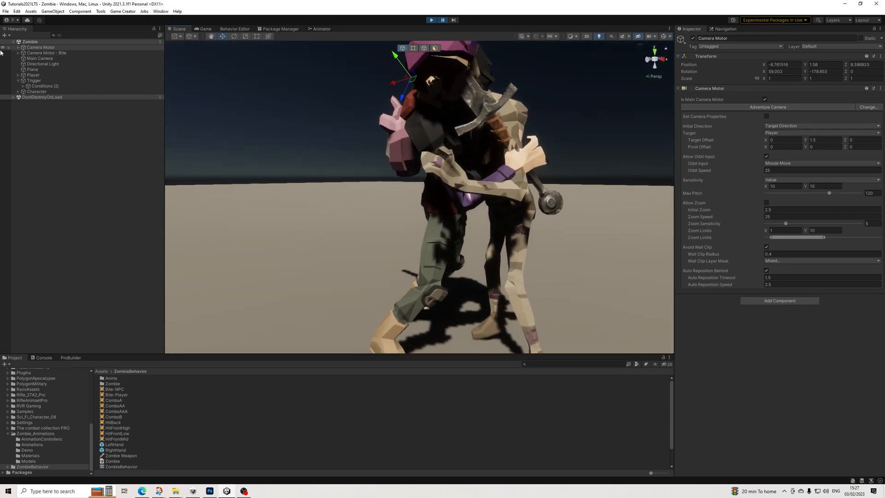
Compare the transform positions of the SM_Chr_Emo_Female_01 player model and the SM_Chr_Zombie_Female_01 zombie model.
{"action": "left_click", "coordinate": [36, 75]}
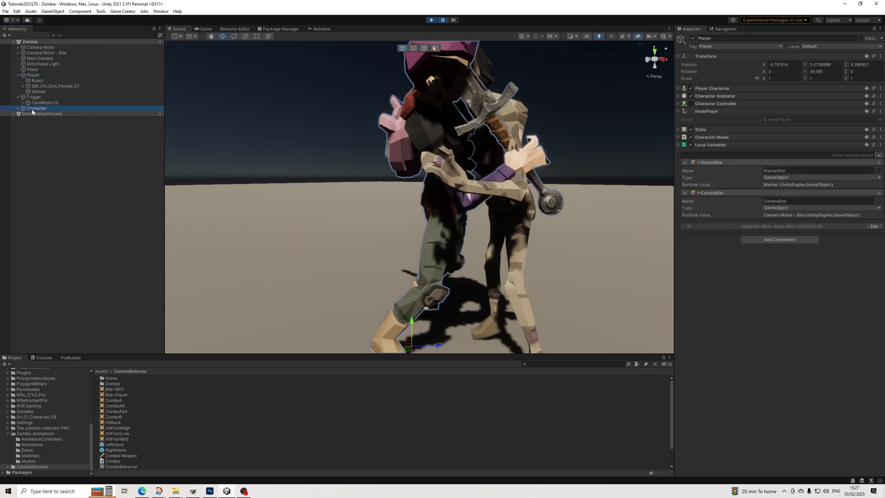
{"action": "left_click", "coordinate": [35, 87]}
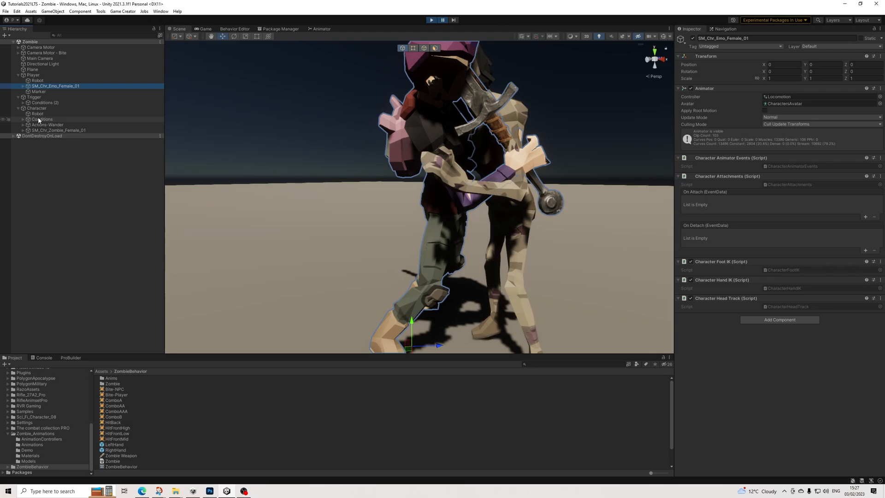
{"action": "left_click", "coordinate": [38, 131]}
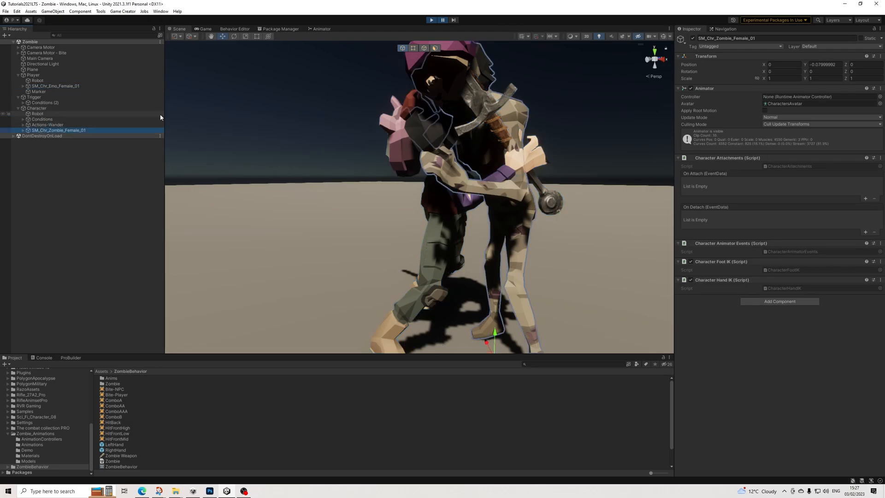
{"action": "left_click_drag", "start_coordinate": [423, 121], "coordinate": [288, 181], "text": "alt"}
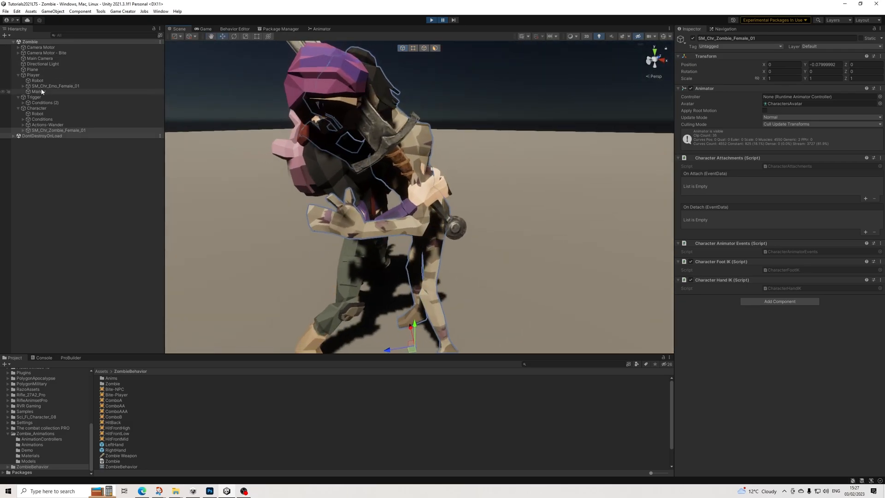
{"action": "left_click", "coordinate": [69, 86]}
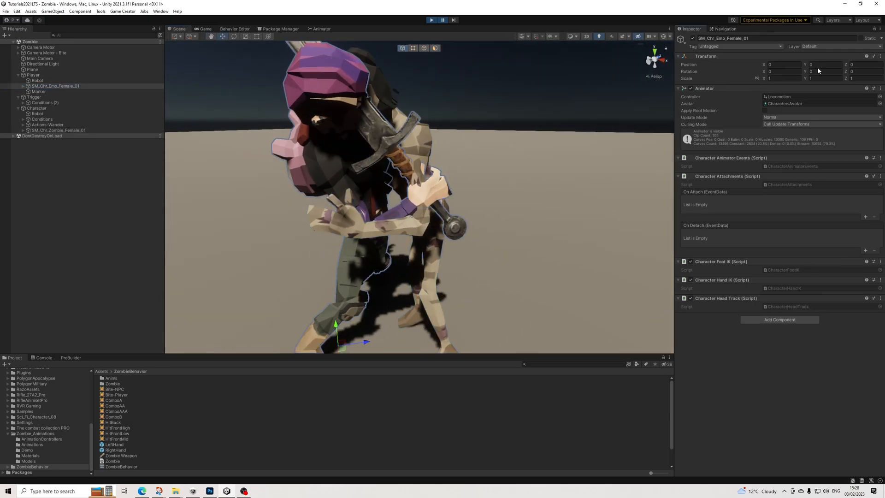
{"action": "left_click", "coordinate": [79, 130]}
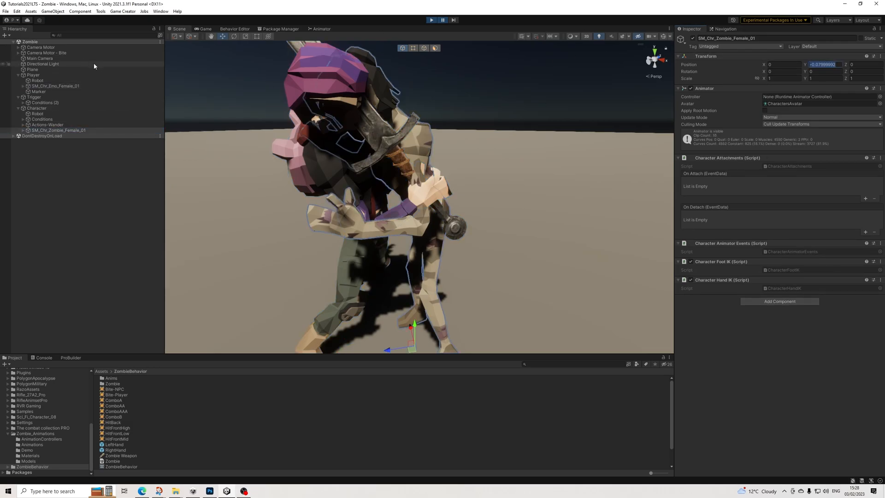
Set the SM_Chr_Emo_Female_01 player model's Y position to -0.1 and check the paused bite pose from other angles.
{"action": "left_click", "coordinate": [51, 88]}
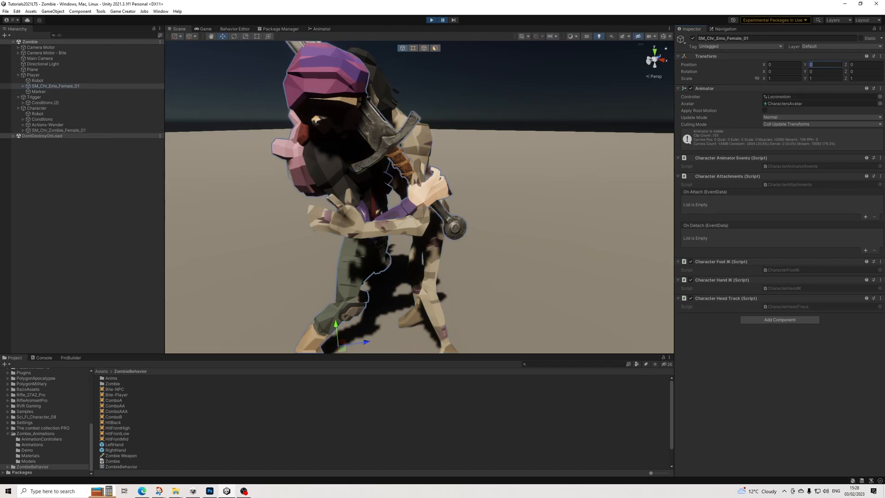
{"action": "type", "text": "-0.1"}
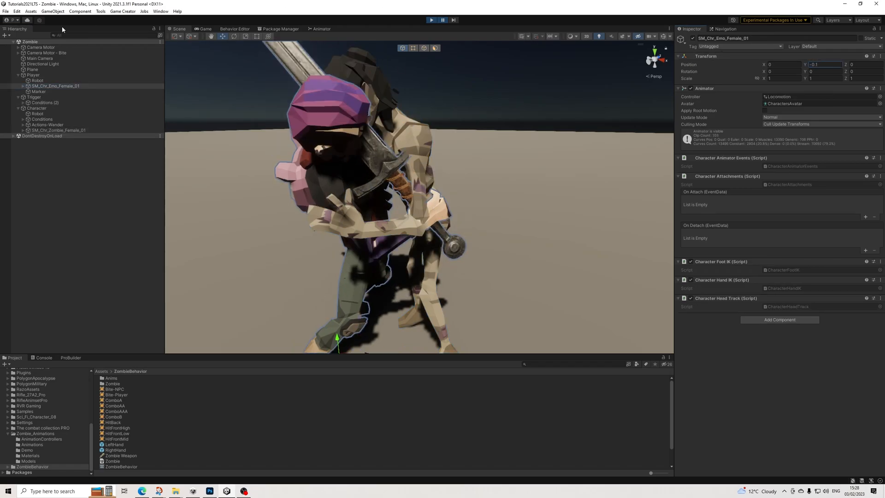
{"action": "left_click_drag", "start_coordinate": [418, 172], "coordinate": [393, 201], "text": "alt"}
{"action": "left_click_drag", "start_coordinate": [419, 124], "coordinate": [45, 82], "text": "alt"}
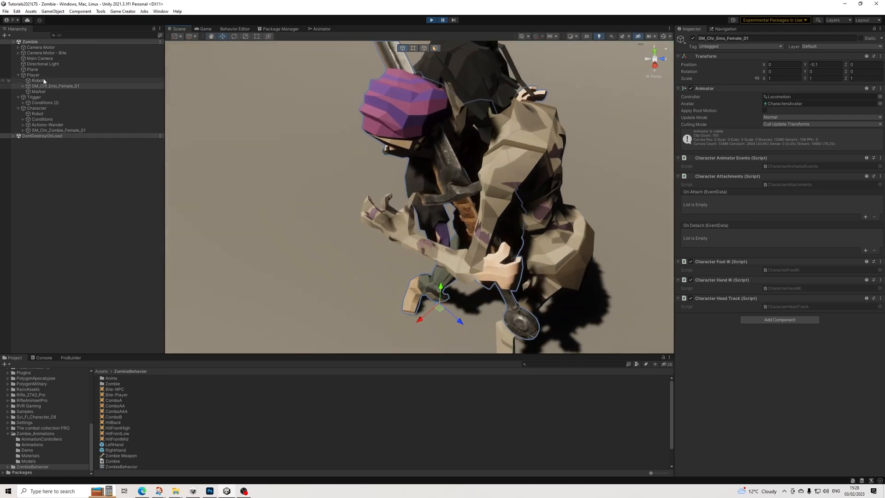
Stop the game and set Foot Elevate to -0.1 in the Player's Character Animator.
{"action": "left_click", "coordinate": [36, 76]}
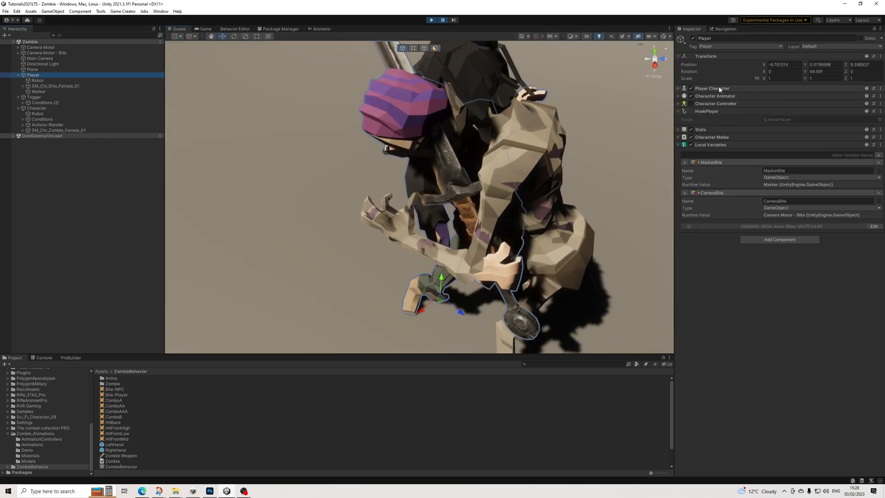
{"action": "left_click", "coordinate": [712, 89]}
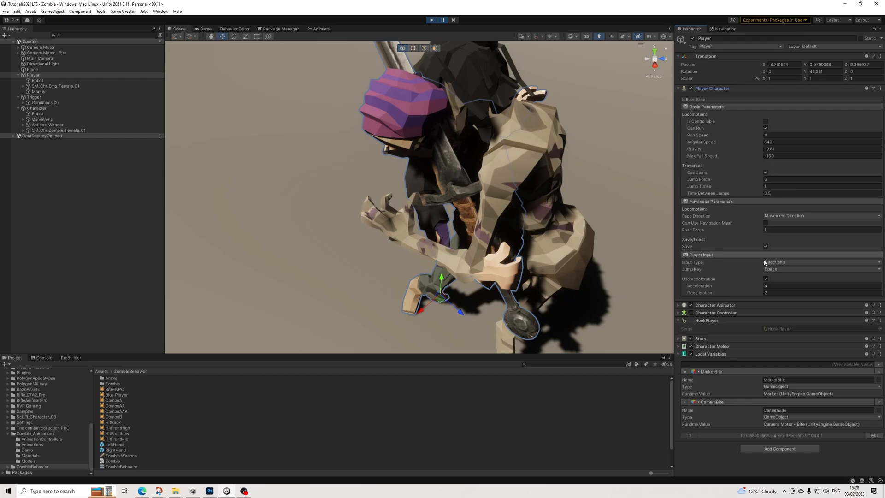
{"action": "left_click", "coordinate": [721, 306]}
{"action": "scroll", "coordinate": [729, 314], "scroll_direction": "down", "scroll_amount": 1}
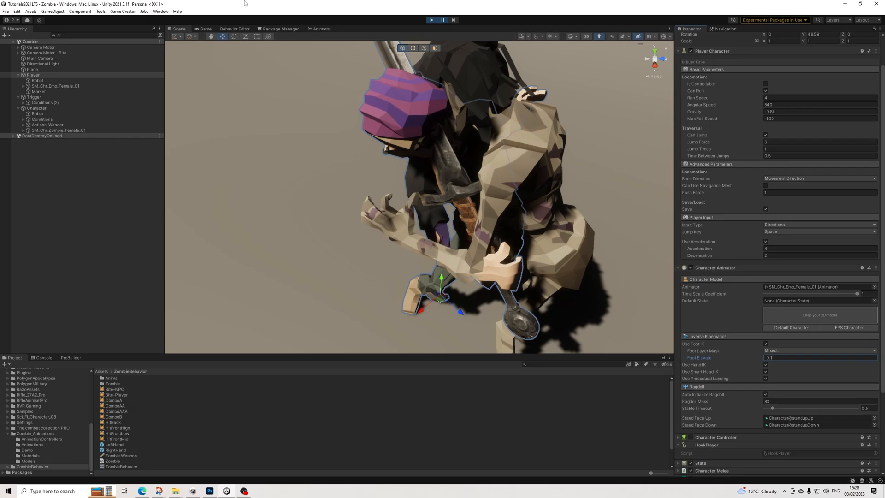
{"action": "left_click", "coordinate": [431, 20]}
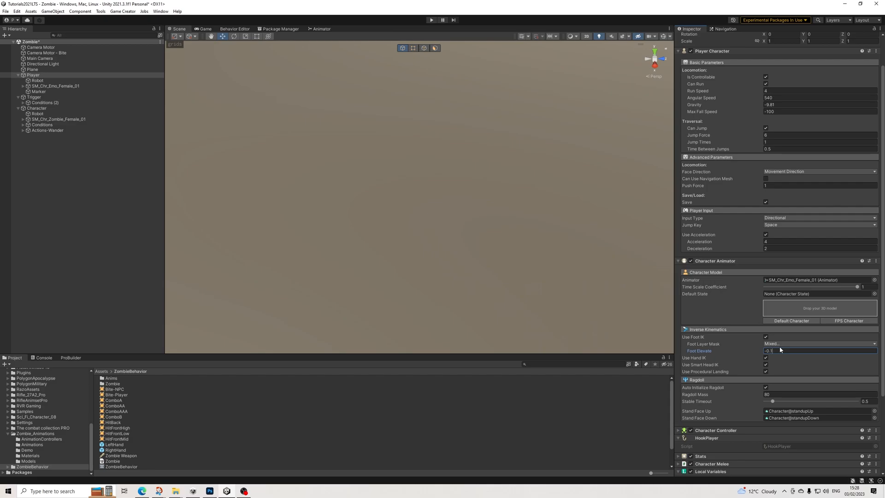
Run the game and move the player across the plane to the zombie, jumping along the way.
{"action": "left_click", "coordinate": [431, 20]}
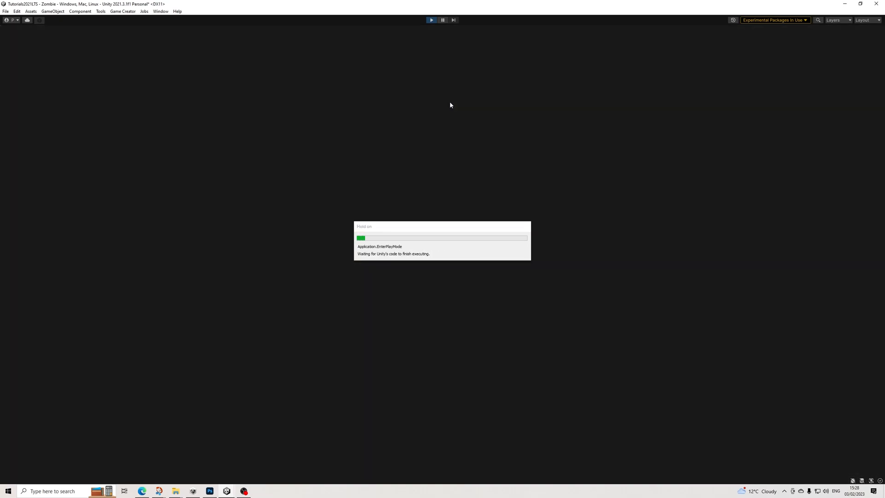
{"action": "key", "text": "w"}
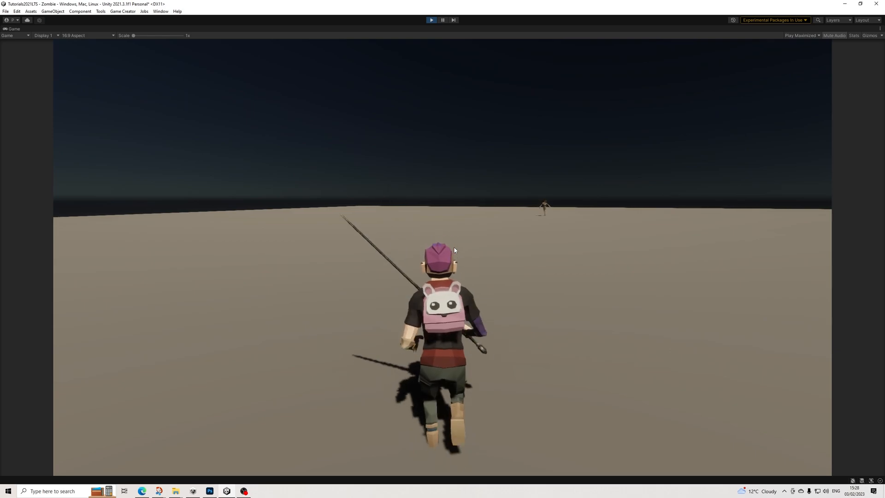
{"action": "key", "text": "space"}
{"action": "key", "text": "space"}
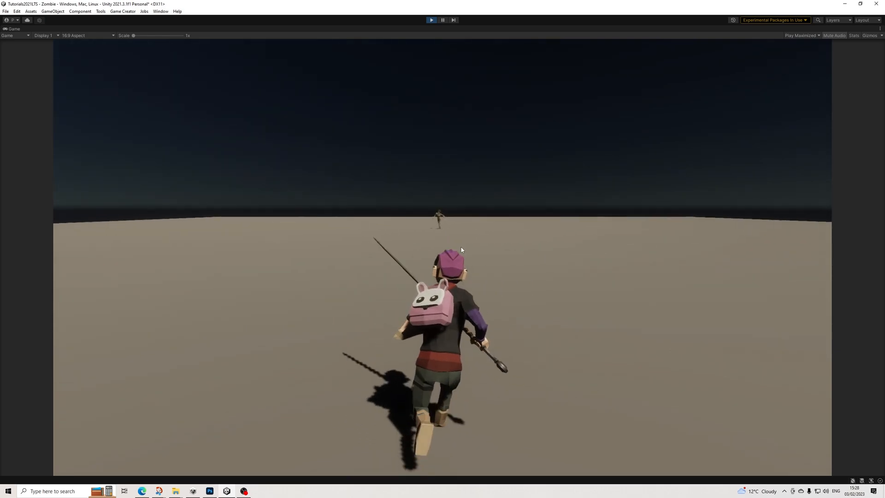
{"action": "key", "text": "space"}
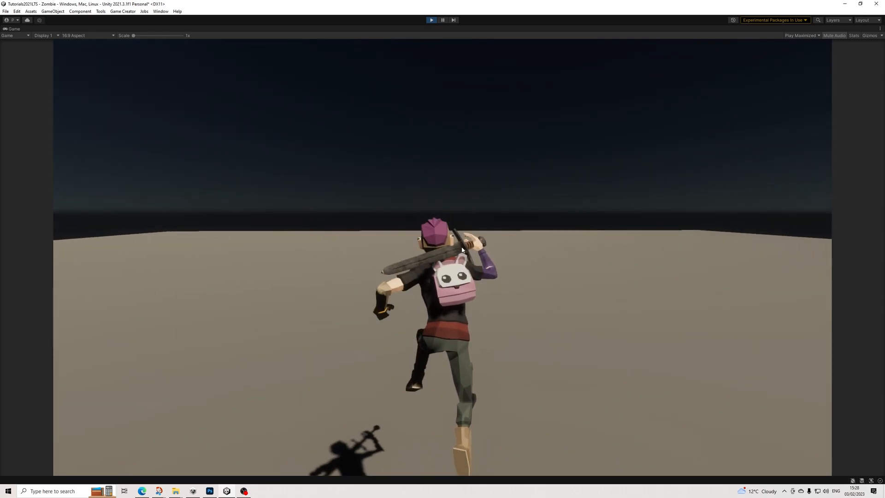
{"action": "key", "text": "space"}
{"action": "key", "text": "space"}
{"action": "key", "text": "space"}
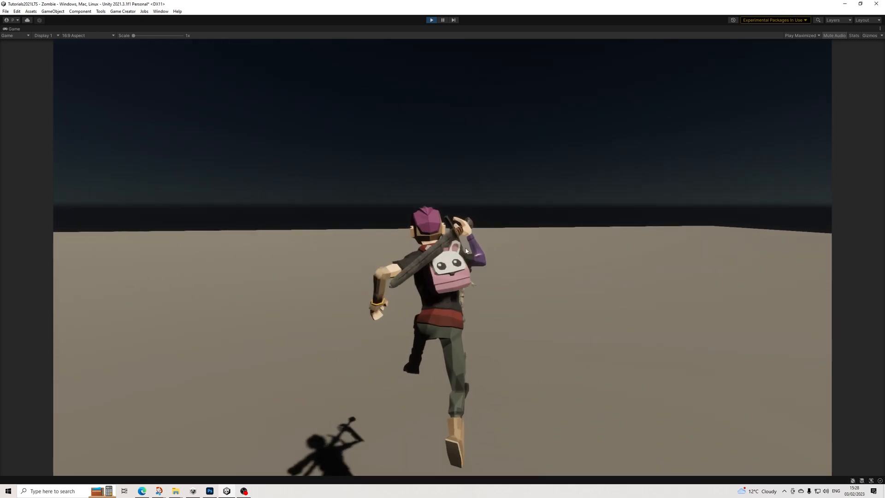
Attack the zombie repeatedly with the sword at close range to test how the bite interacts with the player's attacks.
{"action": "left_click", "coordinate": [464, 251]}
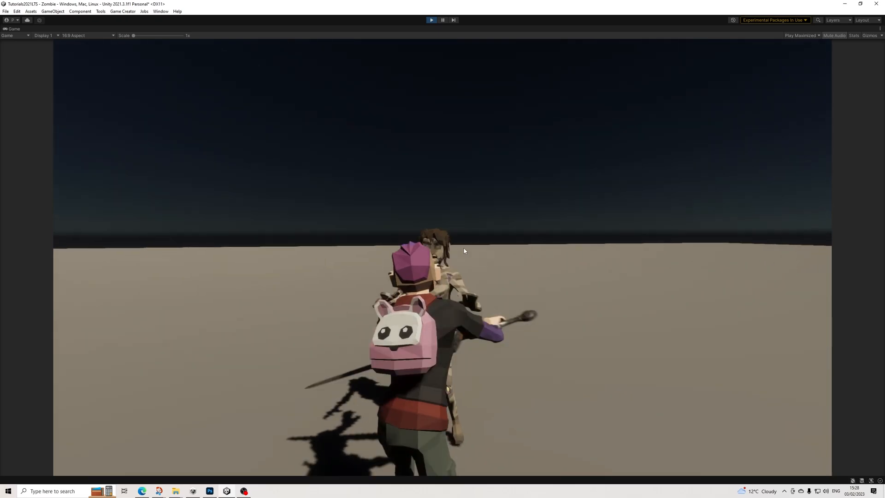
{"action": "left_click", "coordinate": [464, 252]}
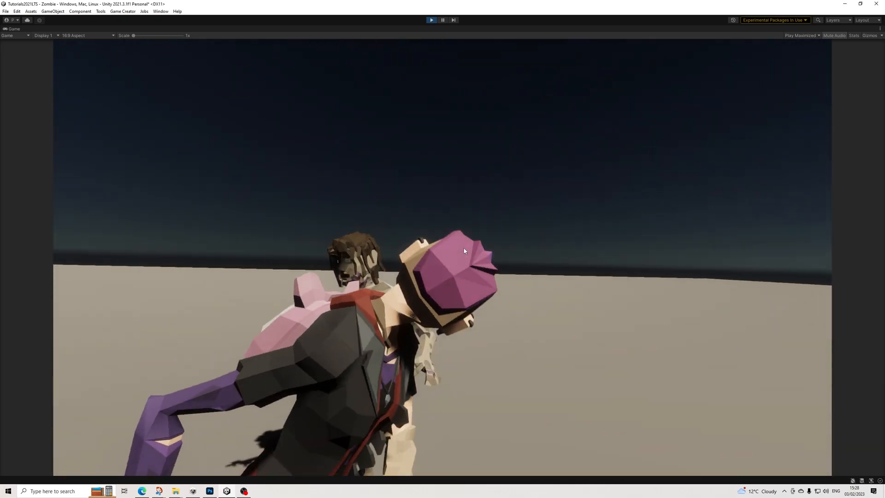
{"action": "left_click", "coordinate": [462, 251]}
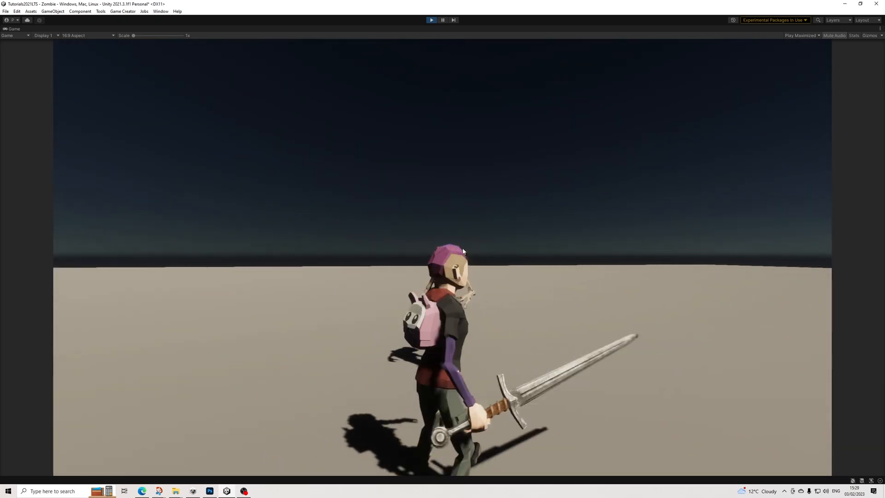
{"action": "left_click", "coordinate": [463, 251]}
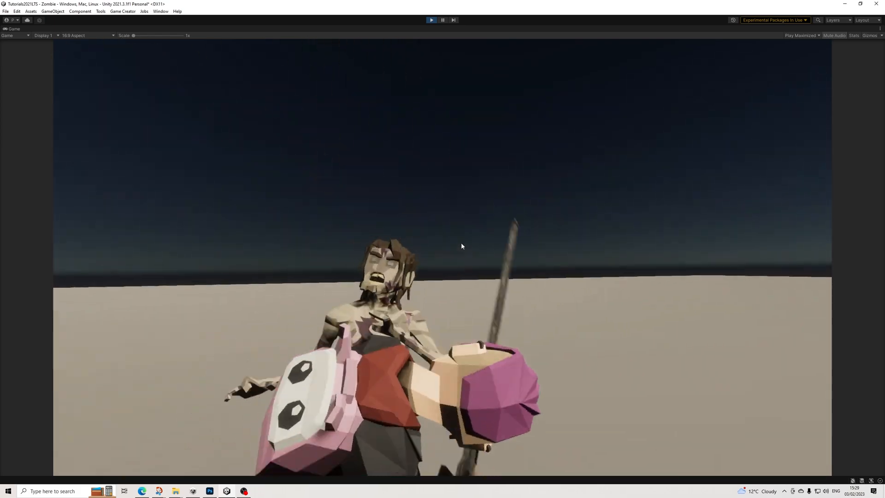
Move the player away from the zombie and back for another attack and bite, and stop the game.
{"action": "key", "text": "s"}
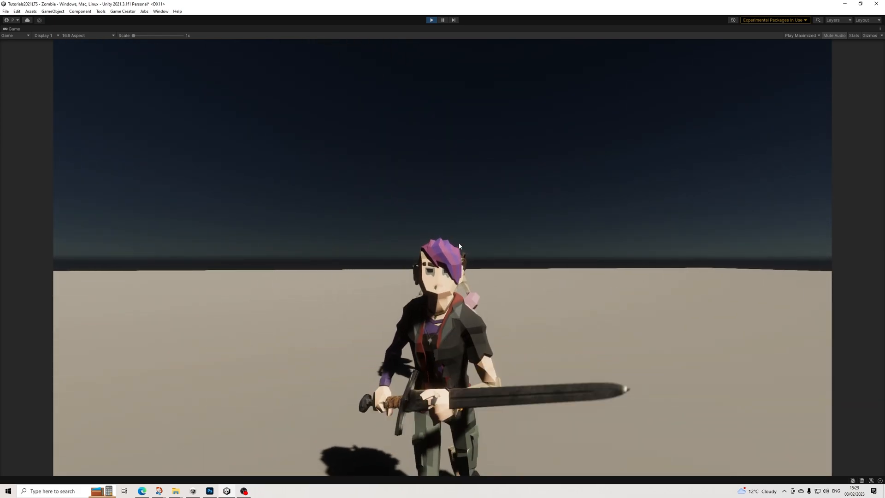
{"action": "key", "text": "a"}
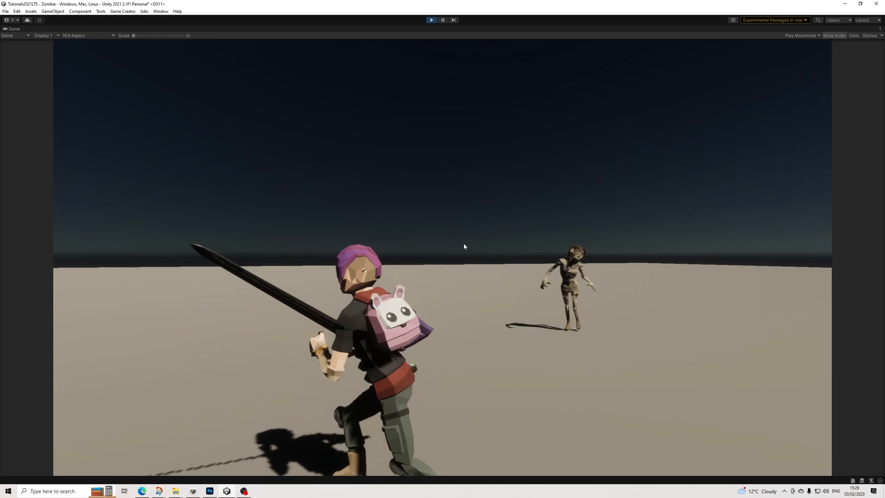
{"action": "left_click", "coordinate": [474, 247]}
{"action": "left_click", "coordinate": [474, 246]}
{"action": "key", "text": "s"}
{"action": "key", "text": "w"}
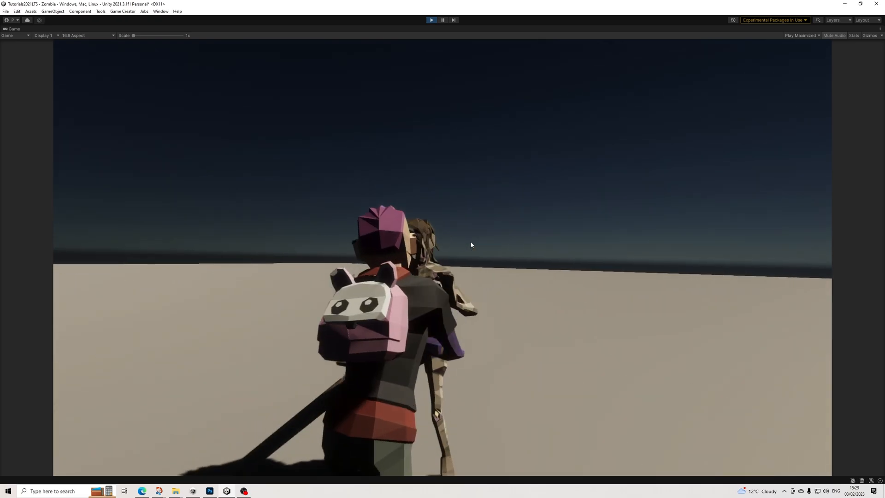
{"action": "left_click", "coordinate": [471, 245]}
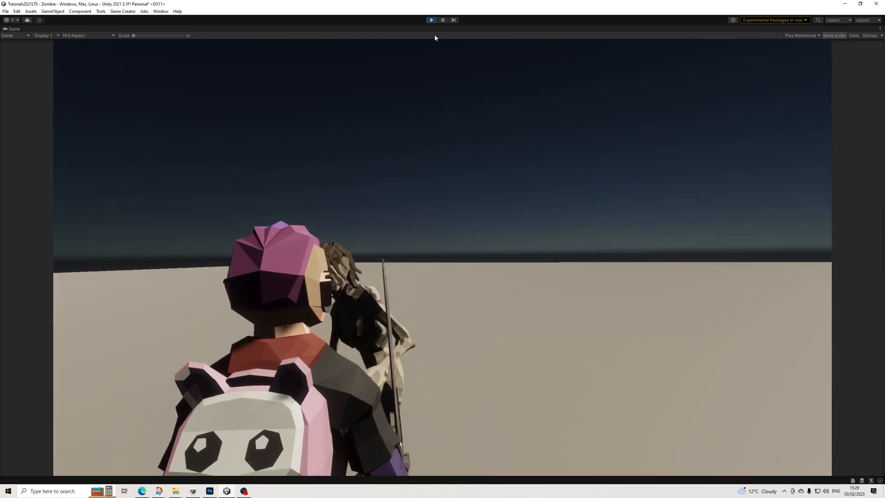
{"action": "left_click", "coordinate": [431, 20]}
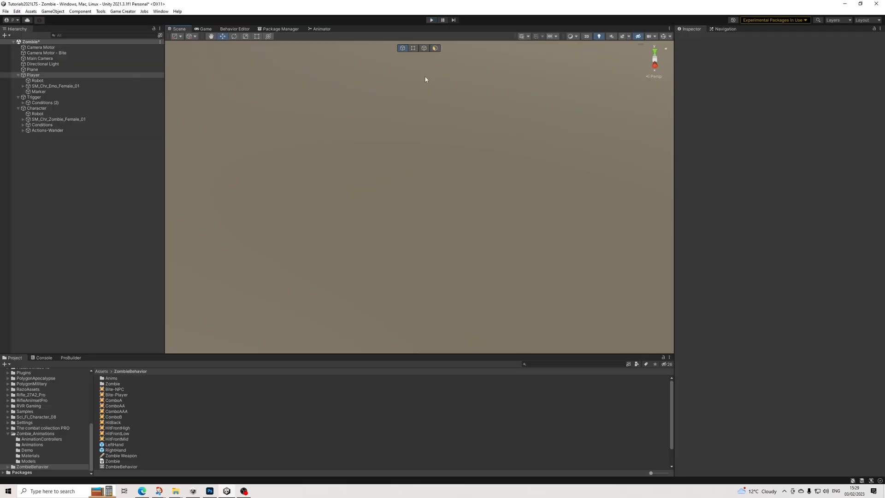
Open the ZombieBehavior graph in the Behavior Editor and select its Zombie Bite node.
{"action": "left_click", "coordinate": [236, 30]}
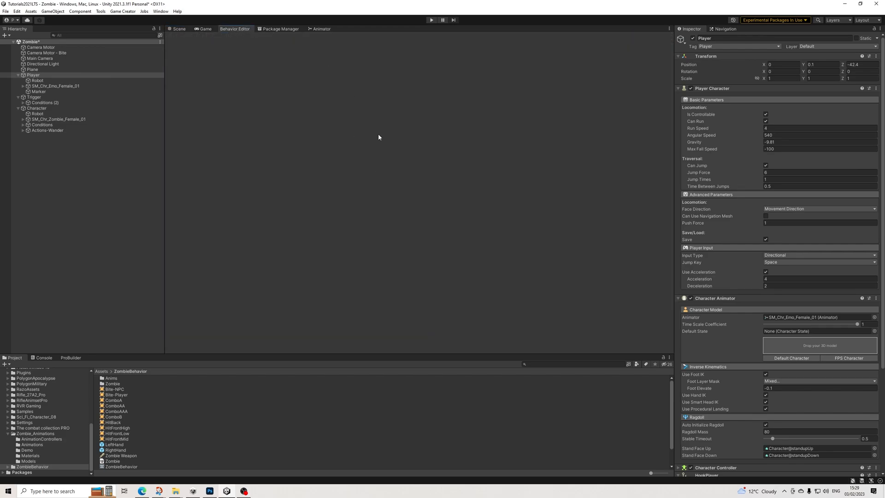
{"action": "scroll", "coordinate": [123, 444], "scroll_direction": "down", "scroll_amount": 2}
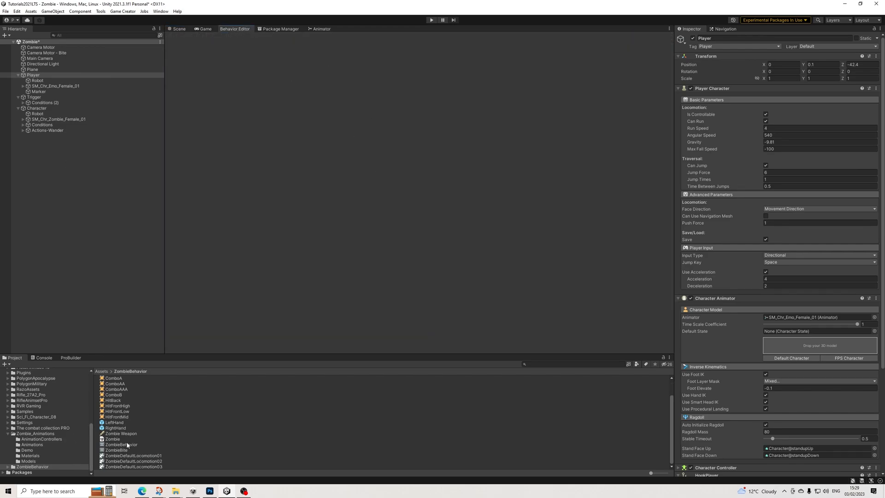
{"action": "left_click", "coordinate": [121, 445]}
{"action": "left_click", "coordinate": [129, 444]}
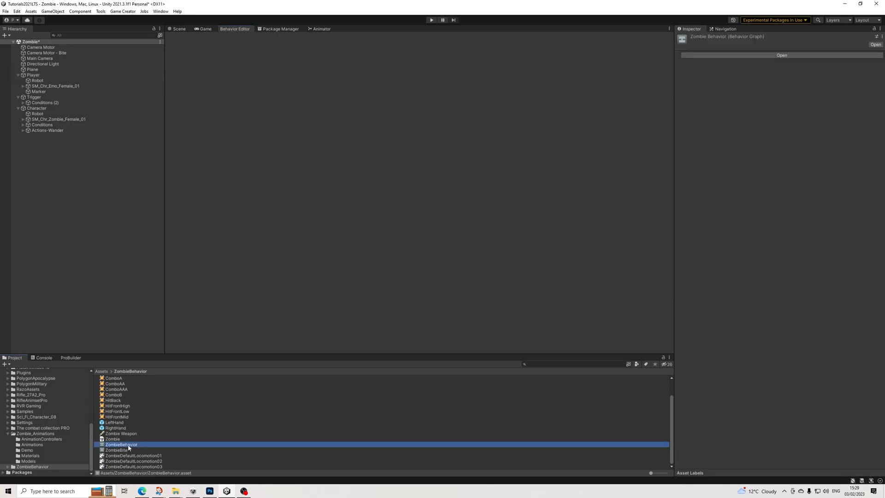
{"action": "double_click", "coordinate": [127, 444]}
{"action": "left_click", "coordinate": [527, 238]}
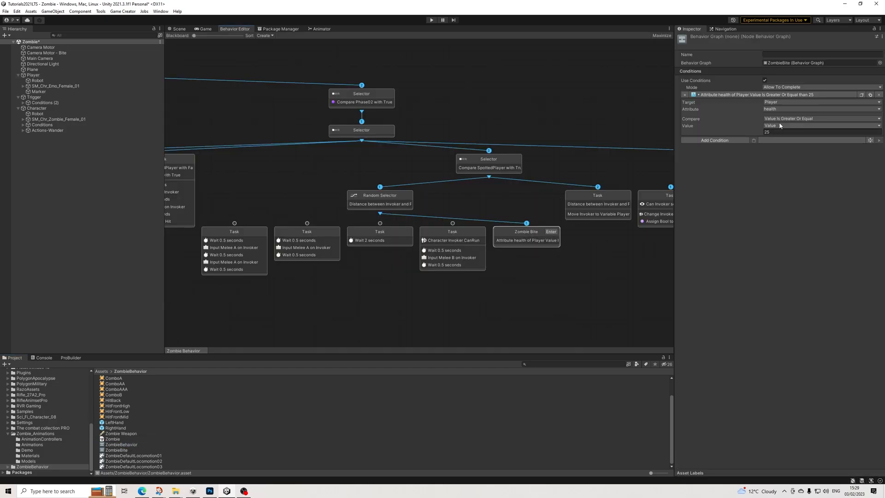
Add a character attacking condition to the Zombie Bite node, with Player as the character and Is Not Attacking as the state.
{"action": "left_click", "coordinate": [731, 141]}
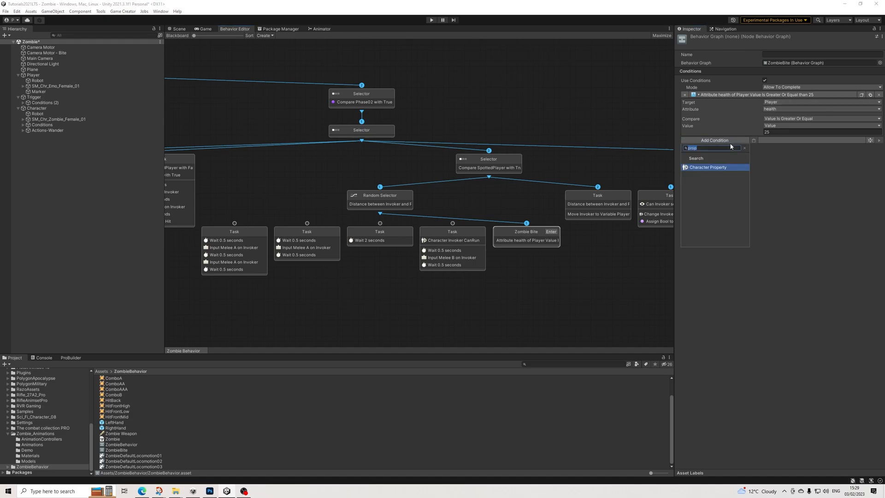
{"action": "type", "text": "att"}
{"action": "key", "text": "Down"}
{"action": "key", "text": "Return"}
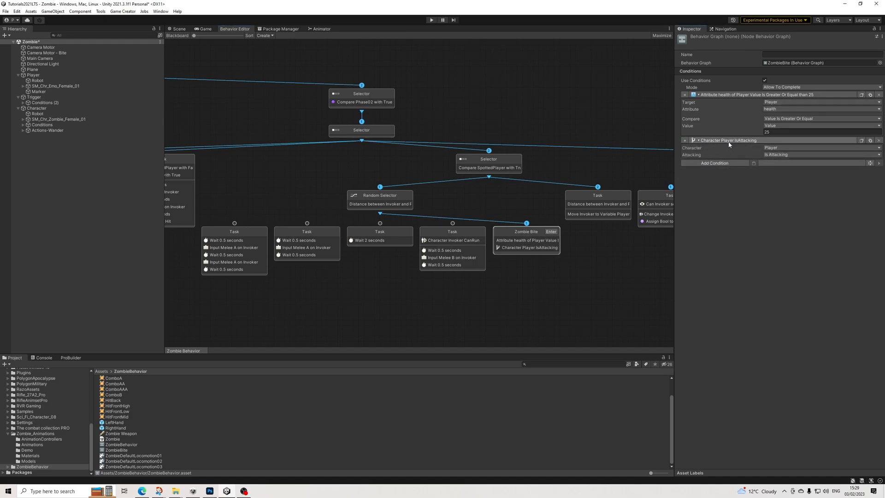
{"action": "left_click", "coordinate": [772, 148]}
{"action": "left_click", "coordinate": [778, 157]}
{"action": "left_click", "coordinate": [784, 154]}
{"action": "left_click", "coordinate": [792, 171]}
Reconnect the Random Selector to the four disconnected Task nodes and enter the Zombie Bite graph.
{"action": "left_click_drag", "start_coordinate": [382, 214], "coordinate": [379, 224]}
{"action": "left_click_drag", "start_coordinate": [382, 214], "coordinate": [234, 224]}
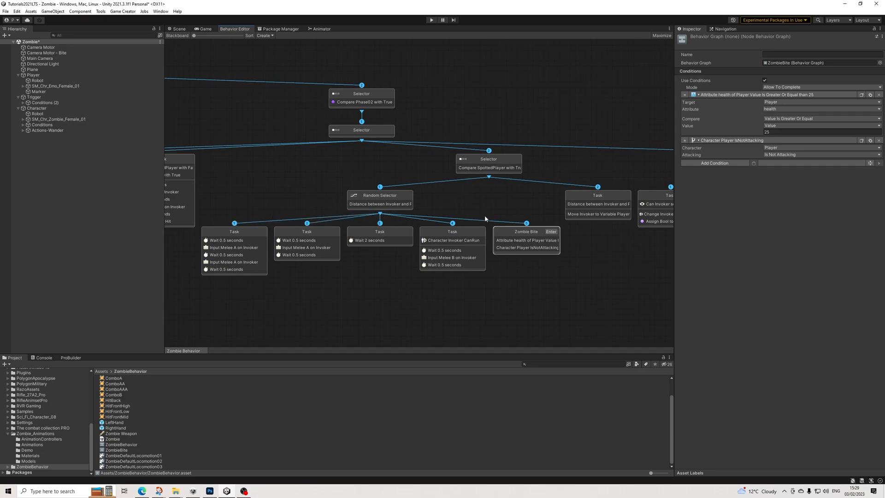
{"action": "left_click", "coordinate": [548, 232]}
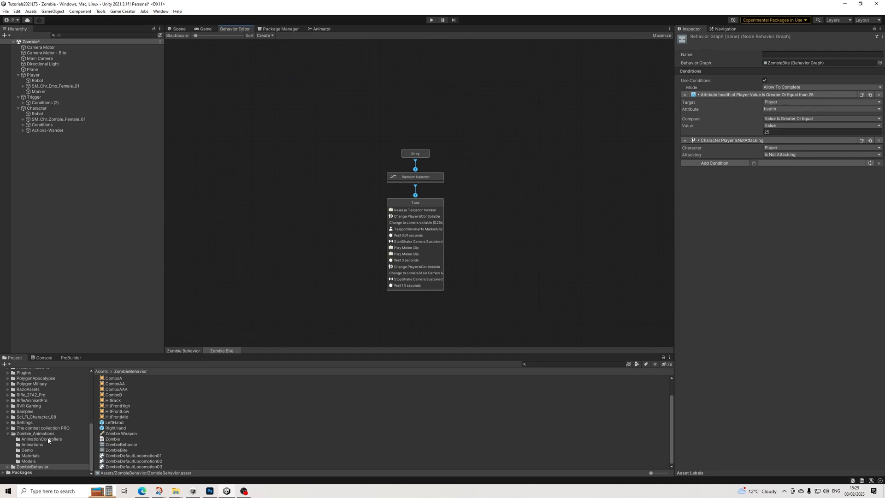
Browse the paired bite clips in the Zombie_Animations Animations folder and preview Paired_Zombie_Crawl_BiteLeg_Att.
{"action": "left_click", "coordinate": [34, 445]}
{"action": "left_click", "coordinate": [171, 390]}
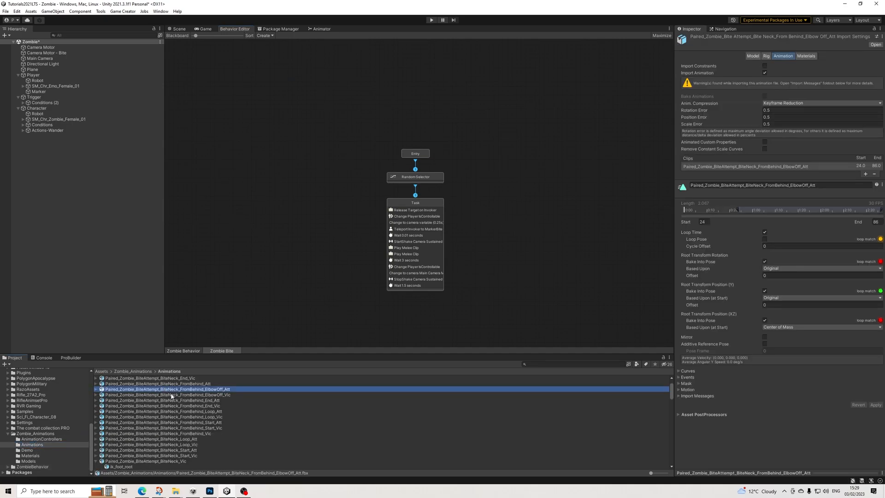
{"action": "left_click", "coordinate": [172, 401]}
{"action": "scroll", "coordinate": [173, 405], "scroll_direction": "down", "scroll_amount": 3}
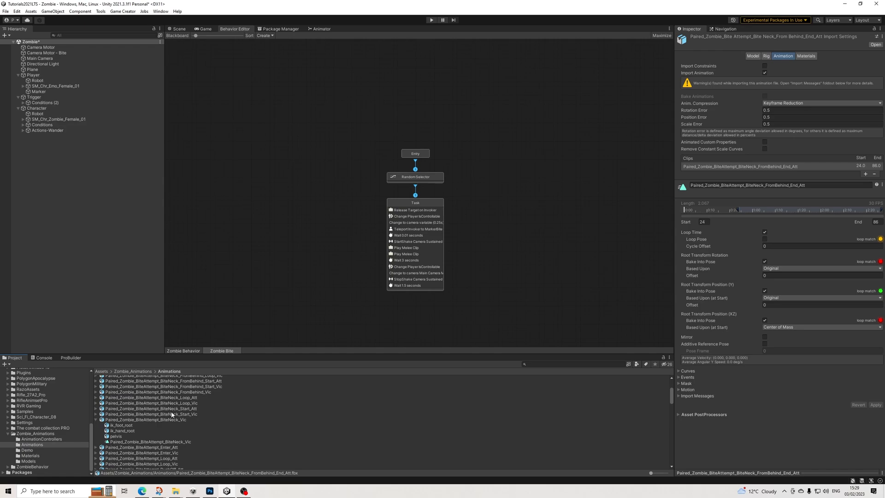
{"action": "scroll", "coordinate": [164, 419], "scroll_direction": "down", "scroll_amount": 3}
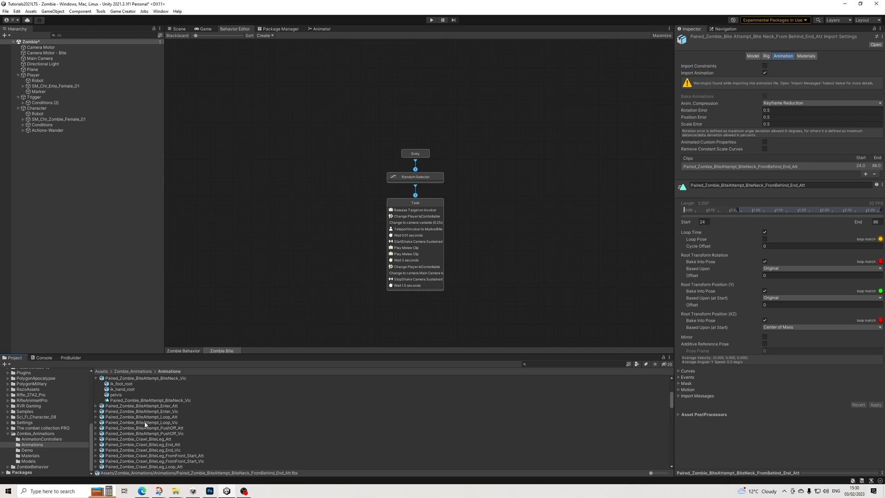
{"action": "left_click", "coordinate": [157, 440]}
{"action": "left_click", "coordinate": [733, 473]}
{"action": "left_click", "coordinate": [680, 318]}
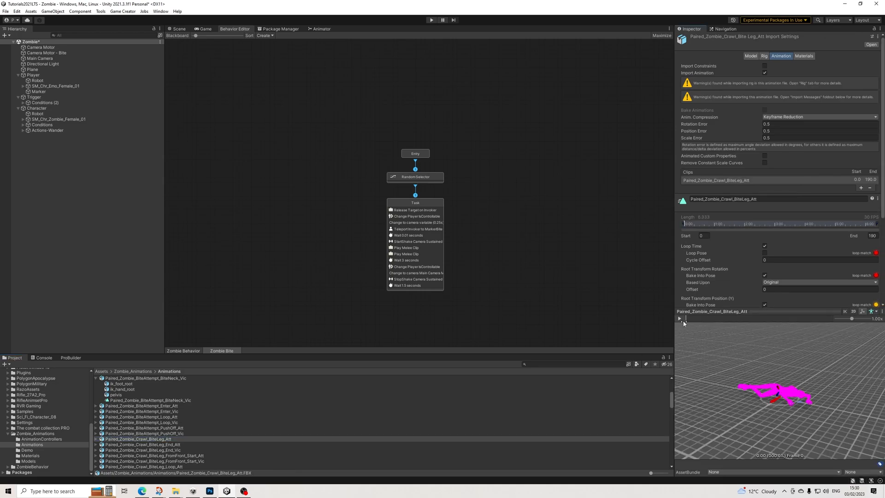
{"action": "scroll", "coordinate": [212, 385], "scroll_direction": "down", "scroll_amount": 3}
{"action": "scroll", "coordinate": [211, 381], "scroll_direction": "up", "scroll_amount": 4}
Try to branch a new node off the Random Selector in the Zombie Bite graph.
{"action": "left_click_drag", "start_coordinate": [416, 186], "coordinate": [478, 210]}
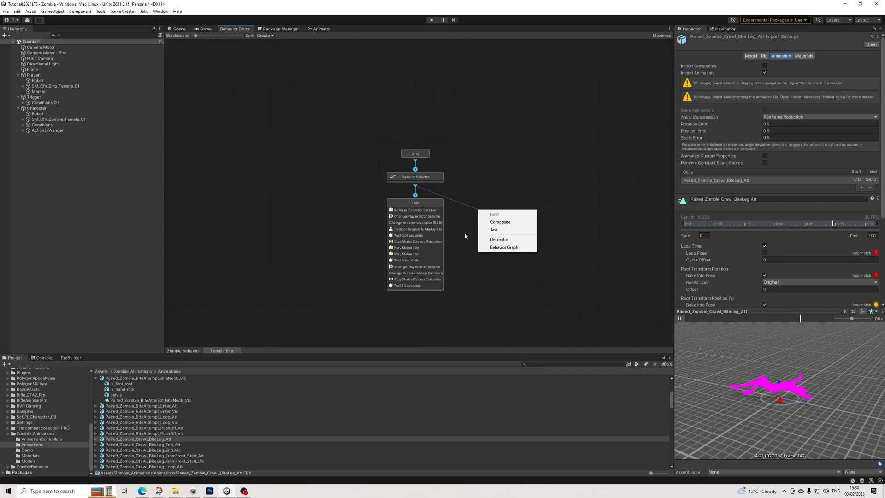
{"action": "left_click", "coordinate": [457, 203]}
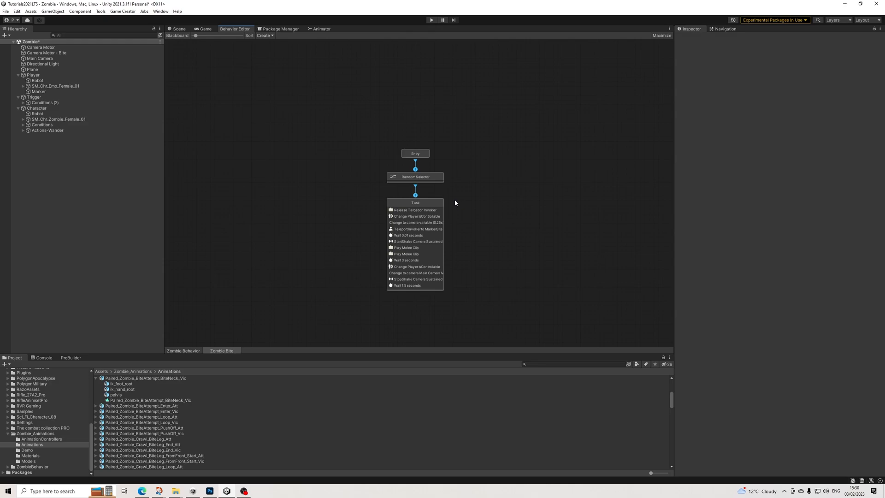
Show the character in the Scene view and inspect the victim clips Paired_Zombie_BiteAttempt_BiteNeck_Start_Vic and Paired_Zombie_BiteAttempt_BiteNeck_Loop_Vic.
{"action": "left_click", "coordinate": [186, 31]}
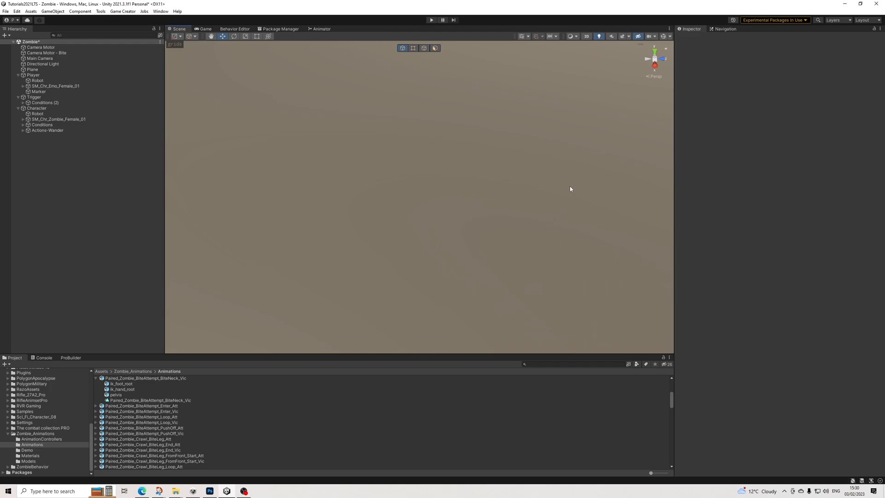
{"action": "right_click_drag", "start_coordinate": [504, 247], "coordinate": [264, 168]}
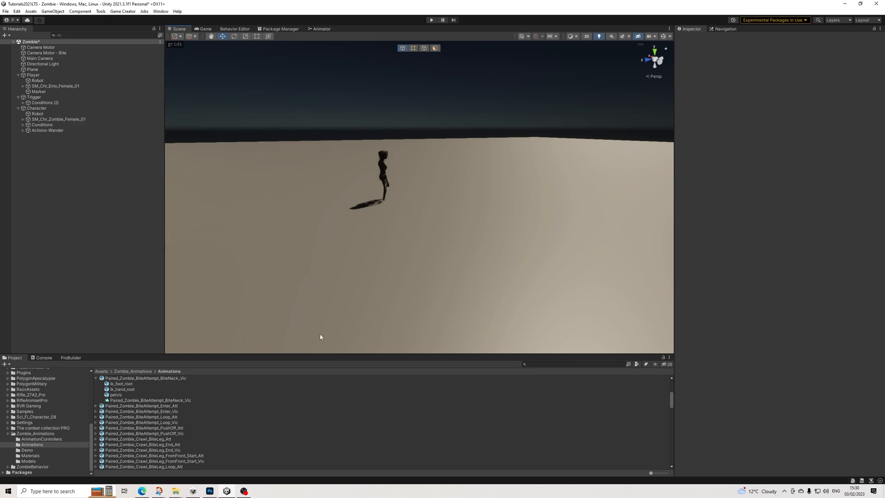
{"action": "scroll", "coordinate": [169, 406], "scroll_direction": "up", "scroll_amount": 4}
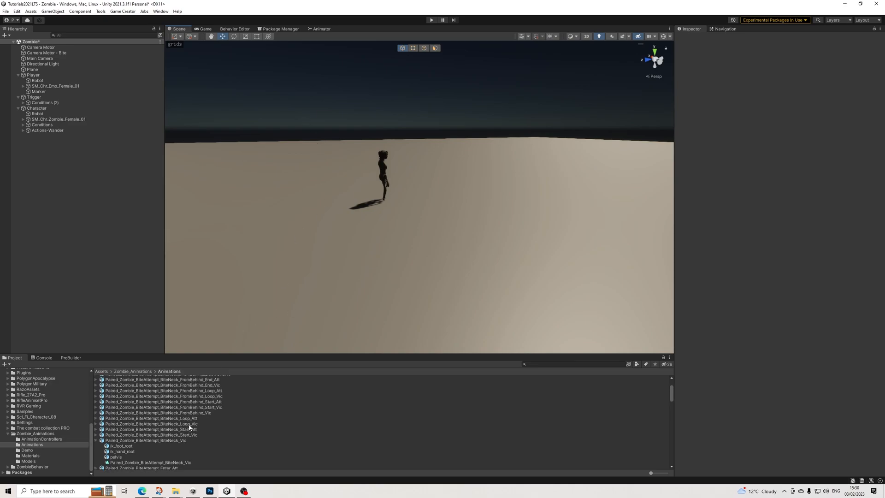
{"action": "left_click", "coordinate": [189, 435]}
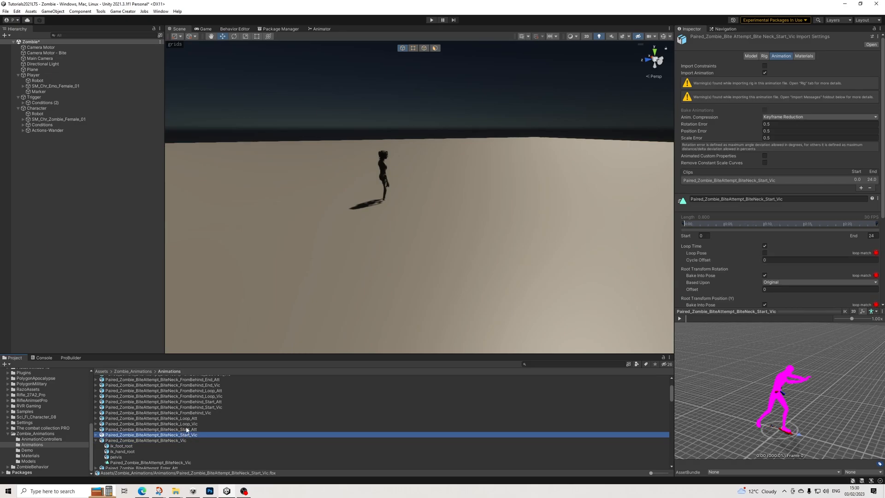
{"action": "left_click", "coordinate": [183, 424]}
Compare the BiteNeck_End victim and attacker clips, review the attacker clip's root transform import settings, and browse the neighbouring paired bite clips.
{"action": "scroll", "coordinate": [198, 426], "scroll_direction": "up", "scroll_amount": 3}
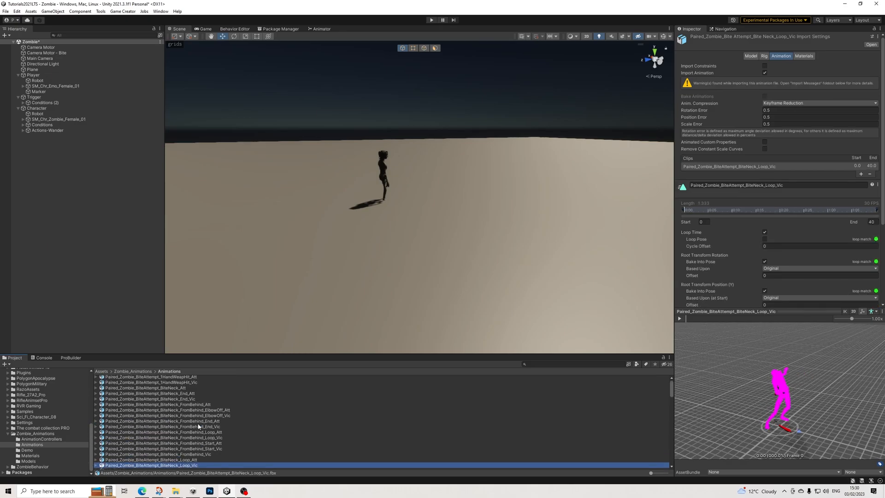
{"action": "left_click", "coordinate": [187, 401]}
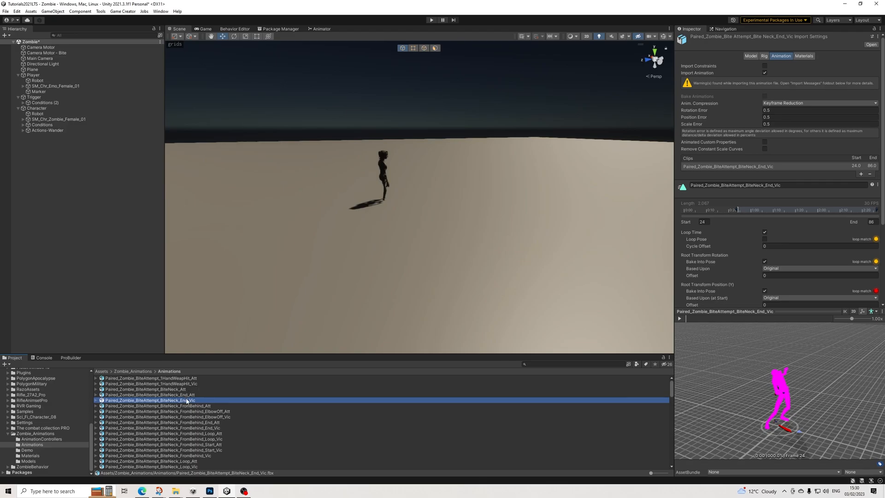
{"action": "left_click", "coordinate": [193, 395]}
{"action": "left_click", "coordinate": [186, 401]}
{"action": "left_click", "coordinate": [191, 395]}
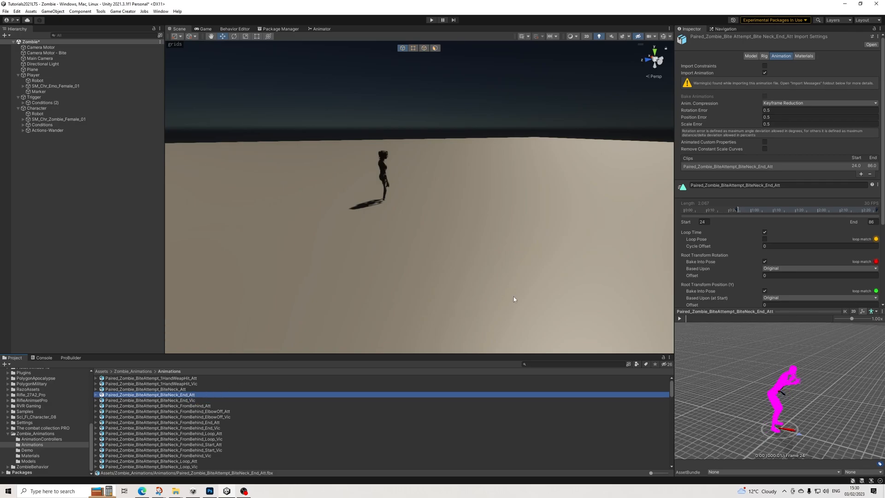
{"action": "scroll", "coordinate": [715, 242], "scroll_direction": "down", "scroll_amount": 2}
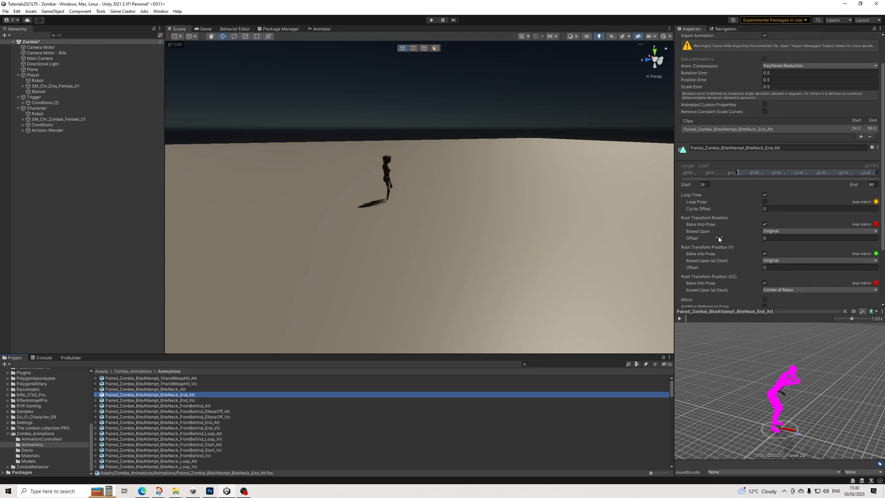
{"action": "scroll", "coordinate": [718, 239], "scroll_direction": "down", "scroll_amount": 2}
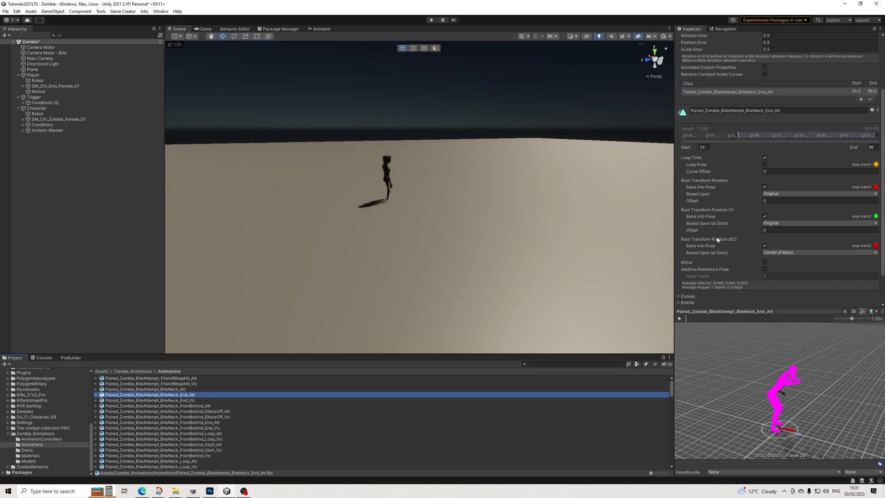
{"action": "scroll", "coordinate": [166, 418], "scroll_direction": "down", "scroll_amount": 5}
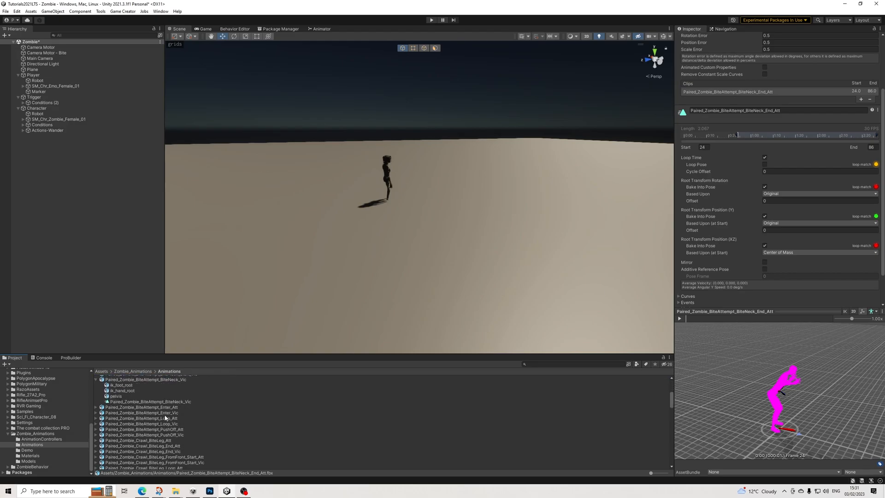
{"action": "scroll", "coordinate": [157, 418], "scroll_direction": "up", "scroll_amount": 2}
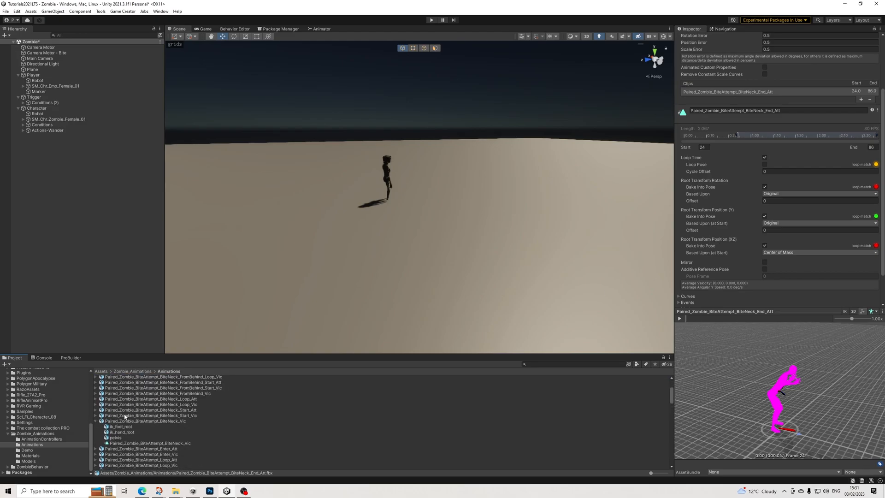